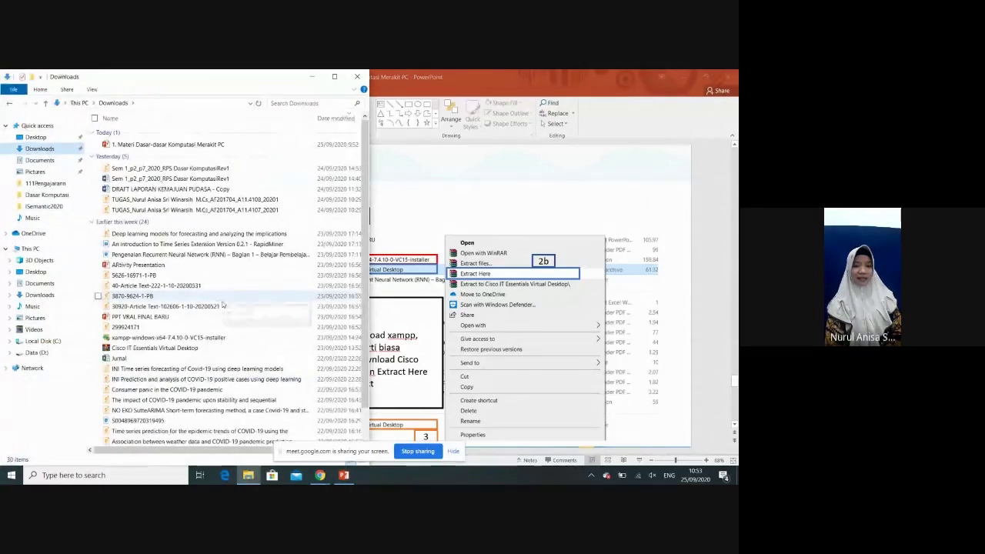
# - Extract the Cisco IT Essentials Virtual Desktop archive directly into the Downloads folder
pyautogui.click(227, 339)
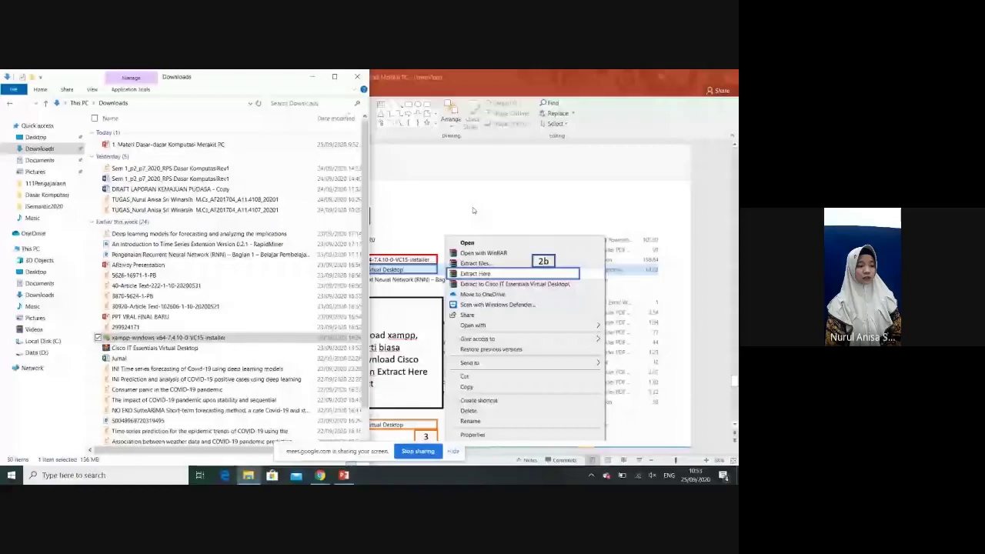
pyautogui.click(190, 350)
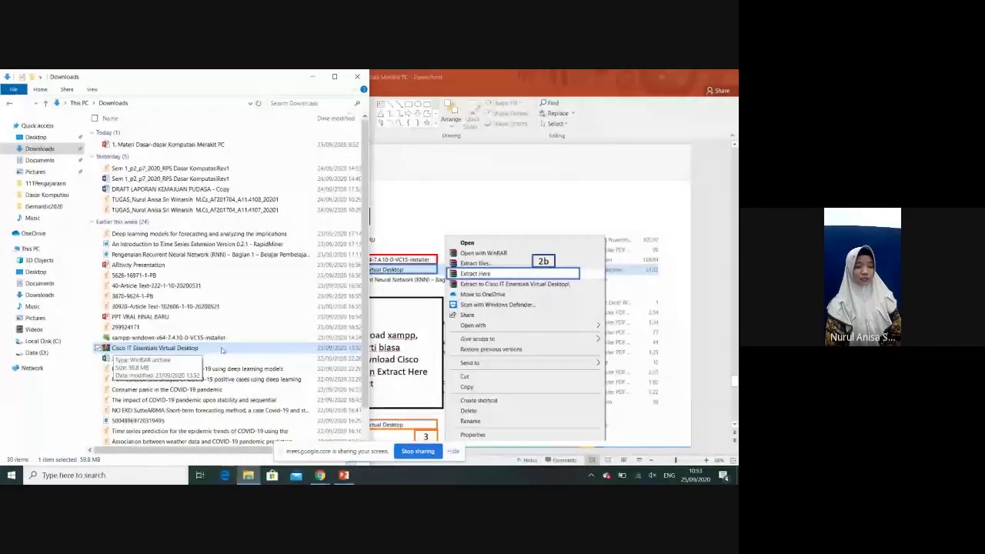
pyautogui.rightClick(222, 351)
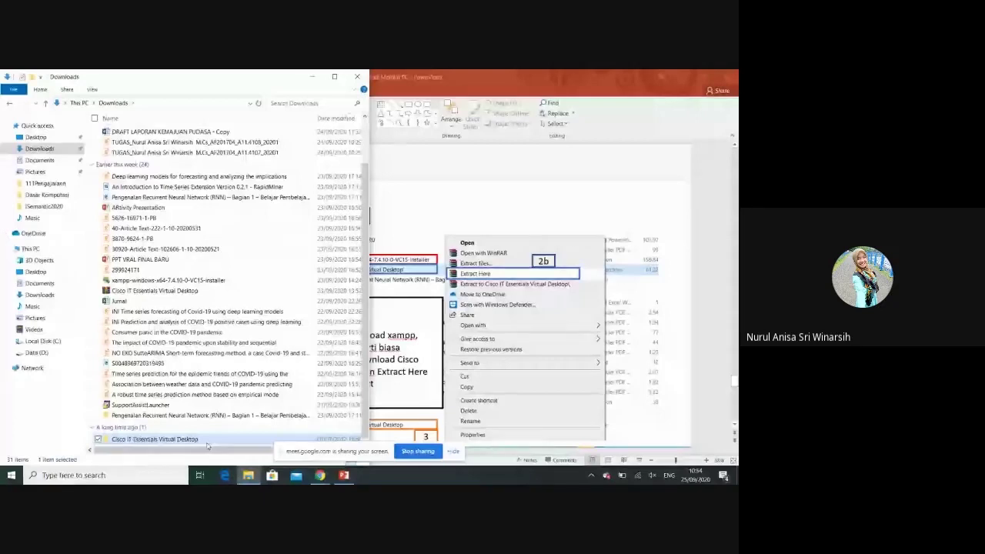
# - Launch the XAMPP Control Panel and start the Apache module
pyautogui.click(165, 473)
pyautogui.write('xa')
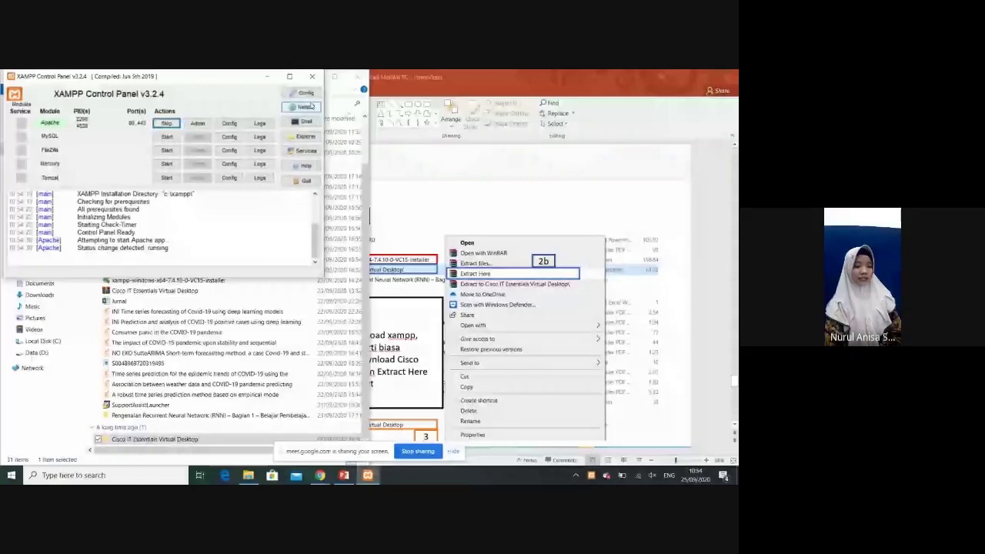
# - Copy the extracted Cisco IT Essentials Virtual Desktop folder from Downloads
pyautogui.click(199, 442)
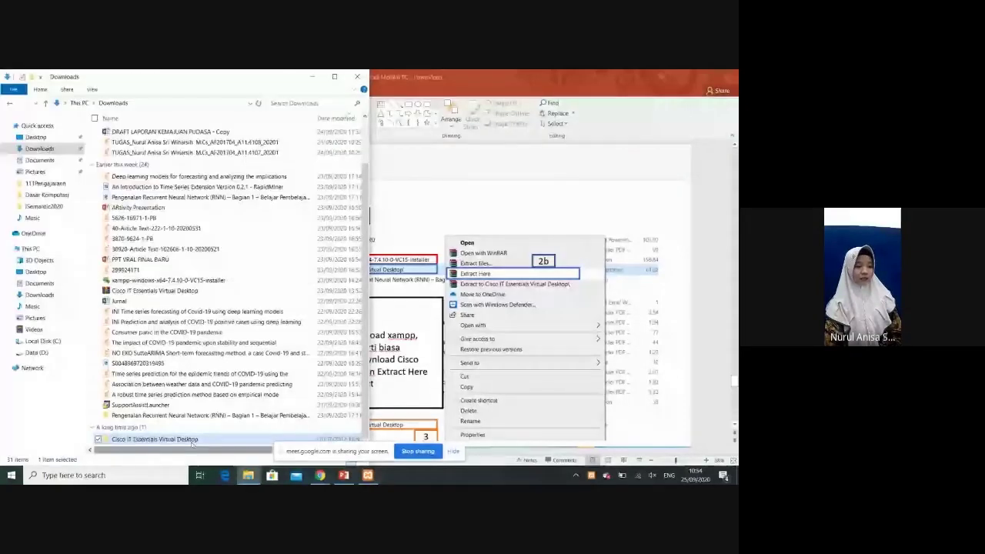
pyautogui.rightClick(200, 443)
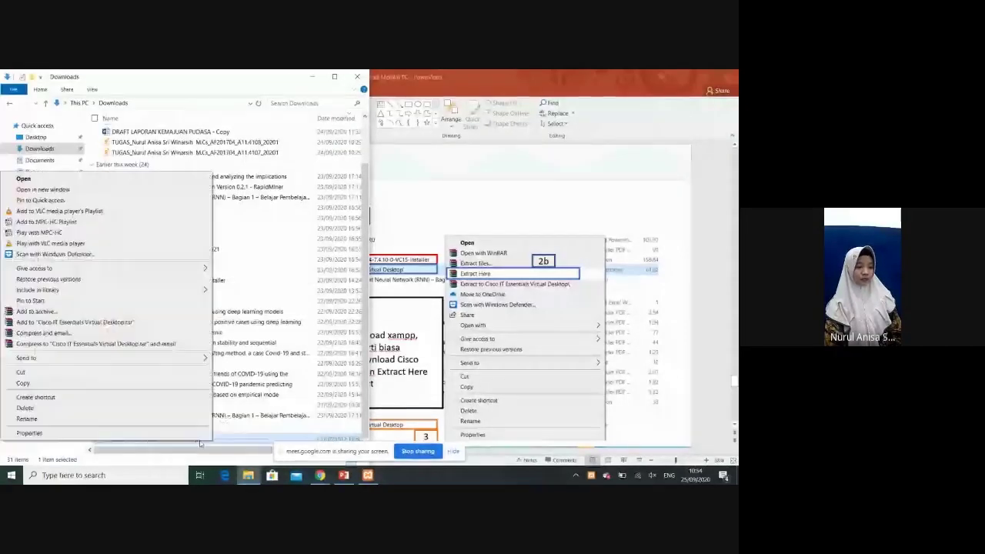
pyautogui.click(99, 383)
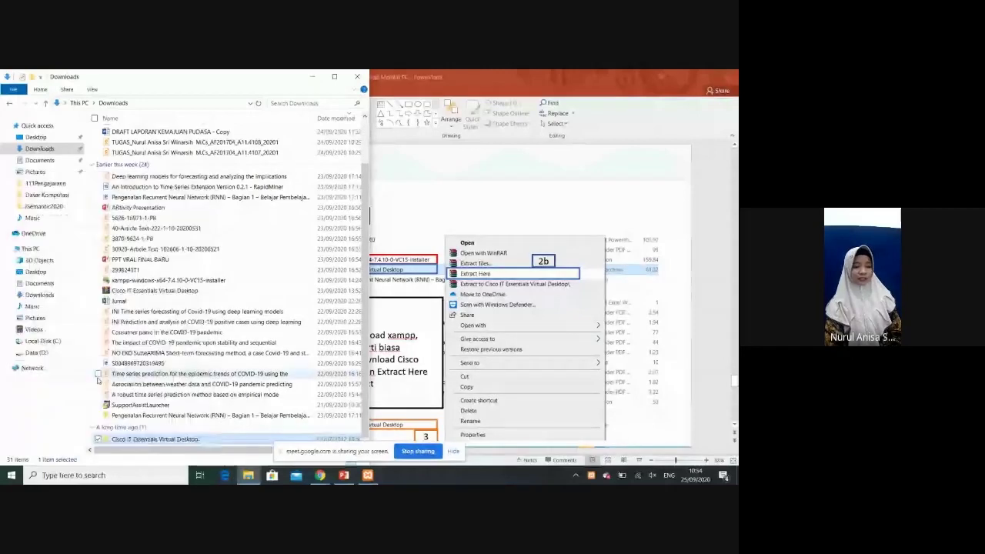
# - Go to C:\xampp\htdocs and select the Cisco IT Essentials Virtual Desktop folder there
pyautogui.click(43, 341)
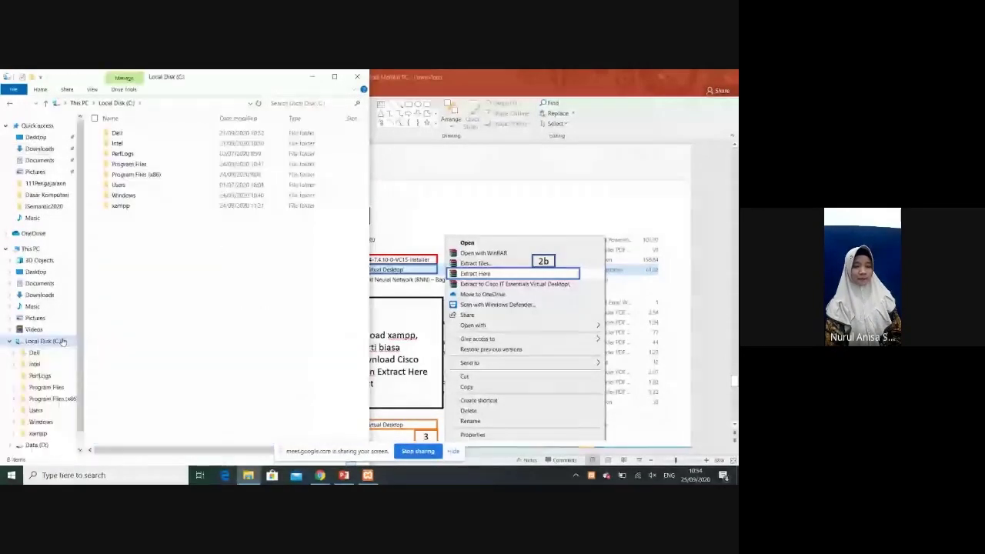
pyautogui.click(155, 207)
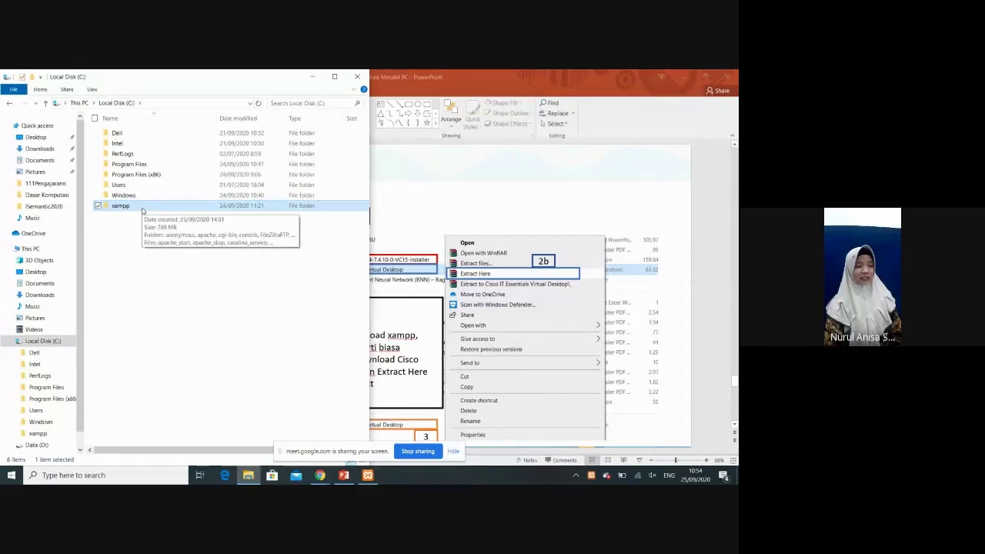
pyautogui.doubleClick(142, 208)
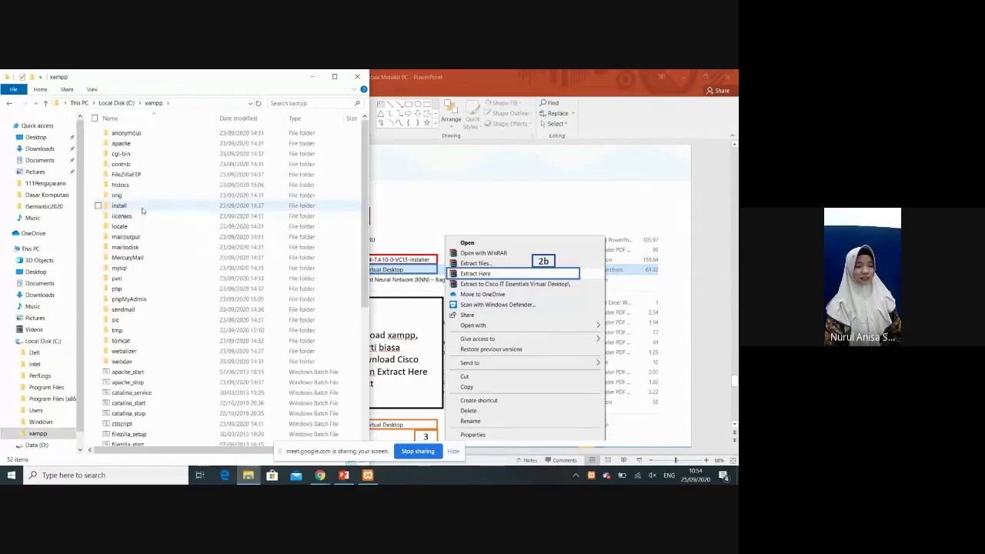
pyautogui.click(144, 186)
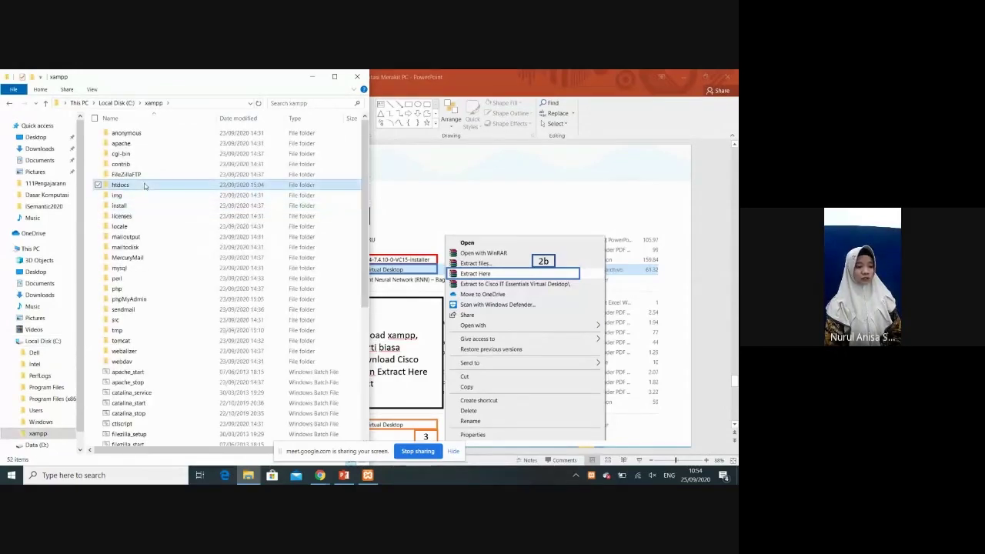
pyautogui.doubleClick(144, 185)
pyautogui.rightClick(130, 289)
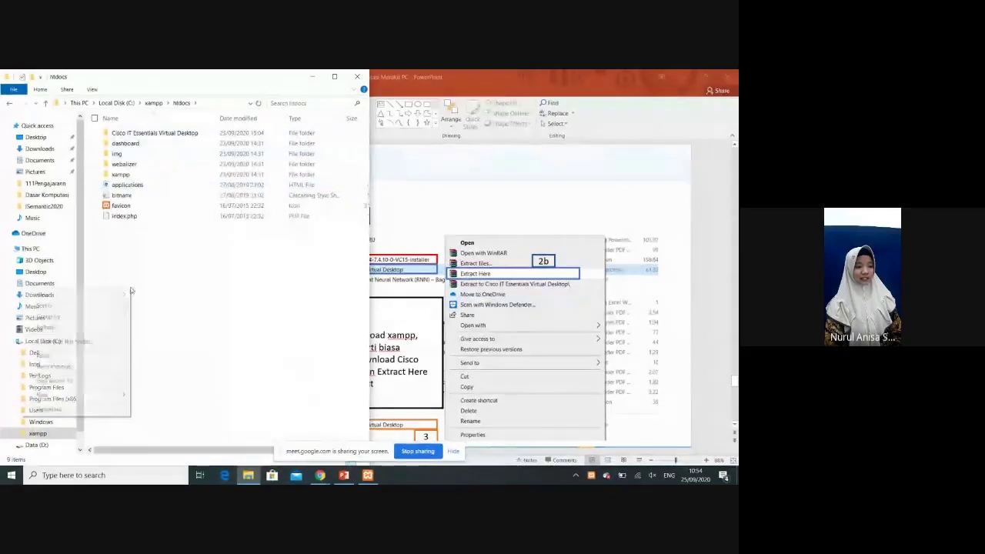
pyautogui.click(204, 137)
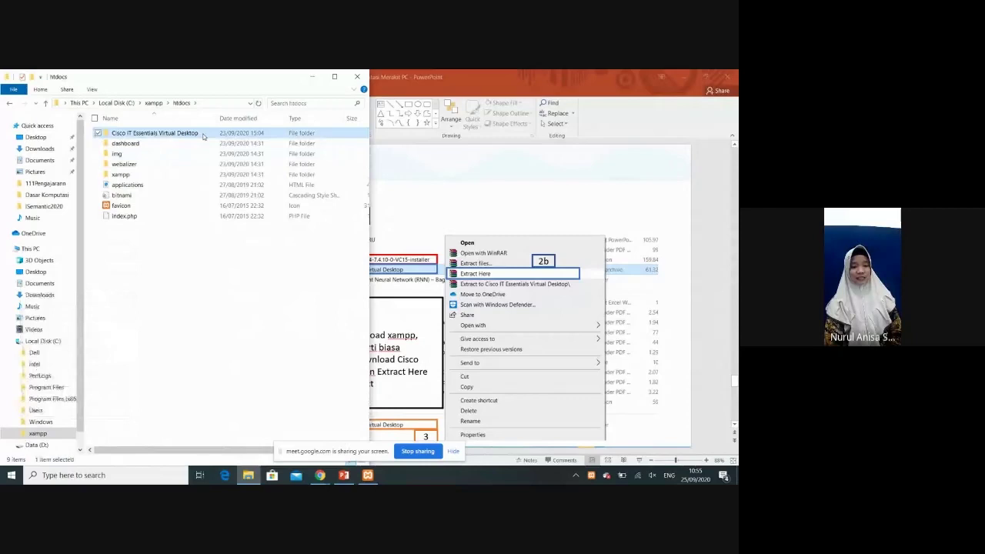
# - Switch to PowerPoint and review the slide about moving the extracted Cisco folder to C:/xampp/htdocs
pyautogui.hotkey('alt', 'Tab')
pyautogui.click(68, 335)
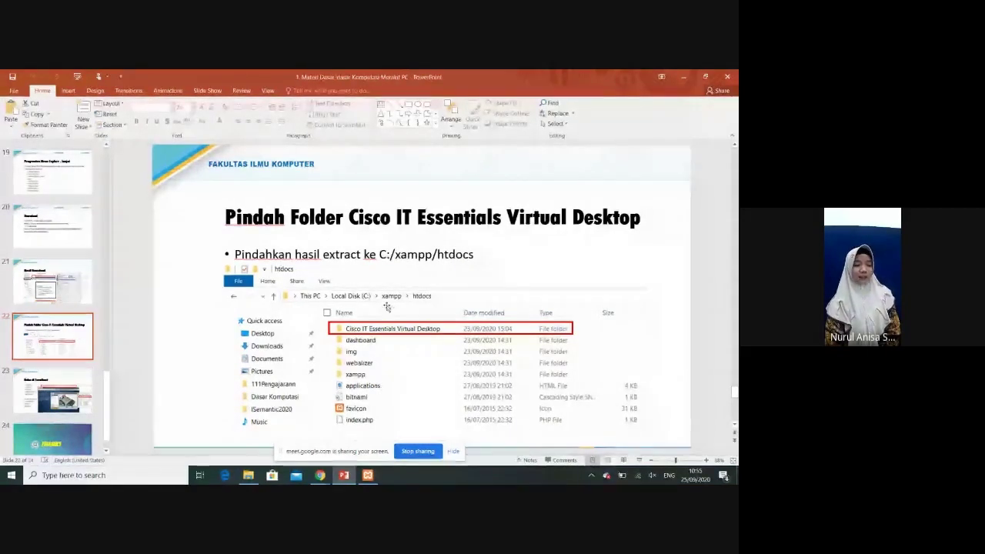
# - Return to File Explorer and copy the name text of the Cisco IT Essentials Virtual Desktop folder in htdocs
pyautogui.click(248, 476)
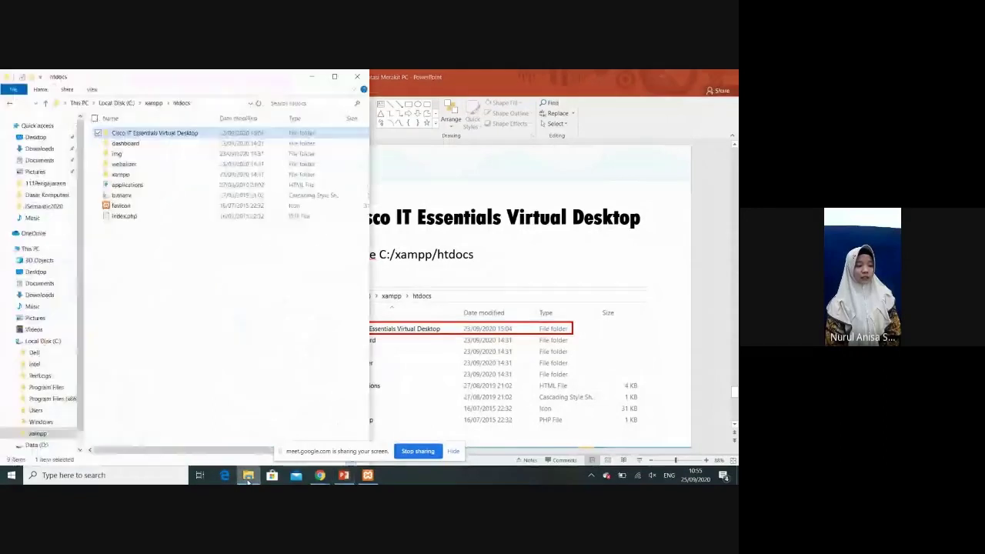
pyautogui.rightClick(209, 134)
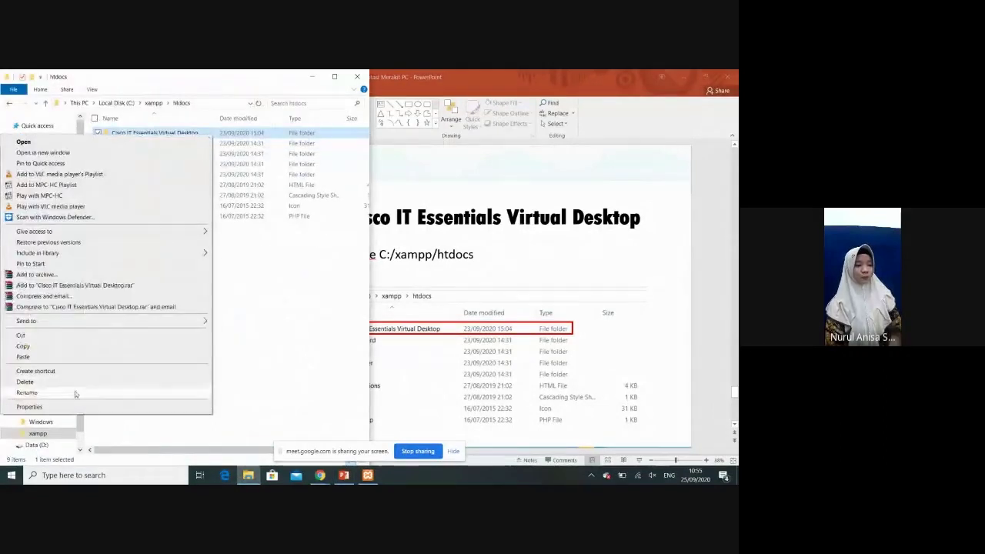
pyautogui.click(80, 392)
pyautogui.hotkey('ctrl', 'c')
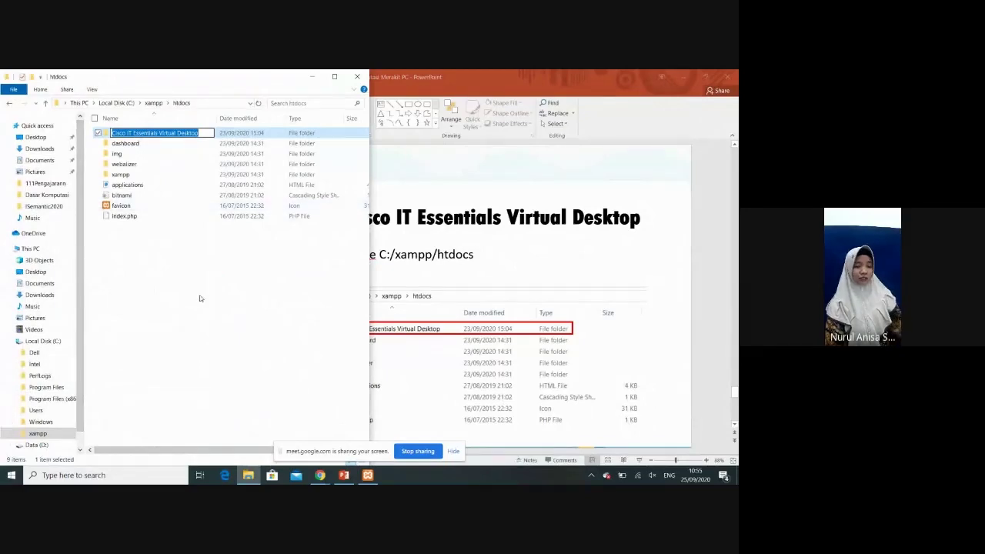
pyautogui.click(266, 326)
# - Switch to Chrome and load localhost/Cisco IT Essentials Virtual Desktop in the empty tab, using the copied folder name
pyautogui.click(320, 475)
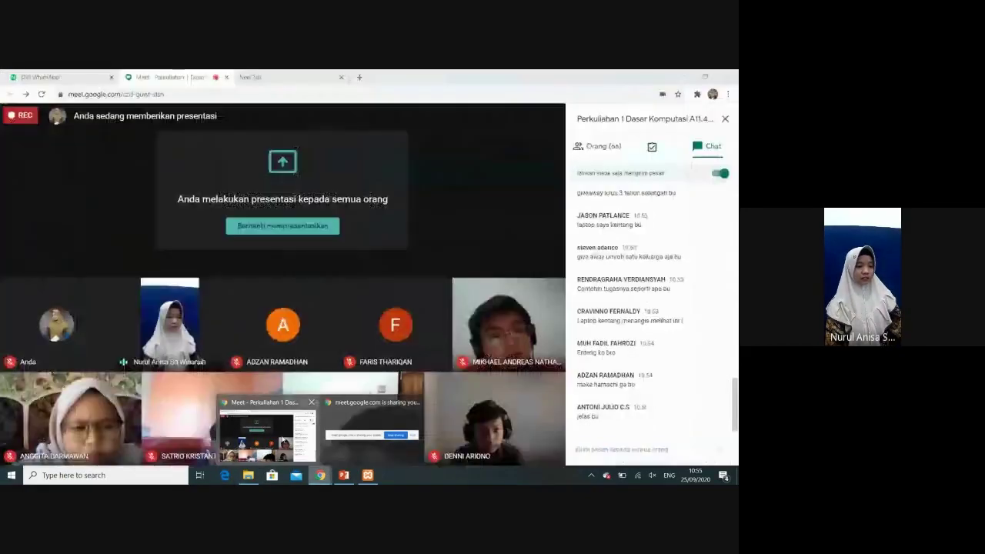
pyautogui.click(267, 435)
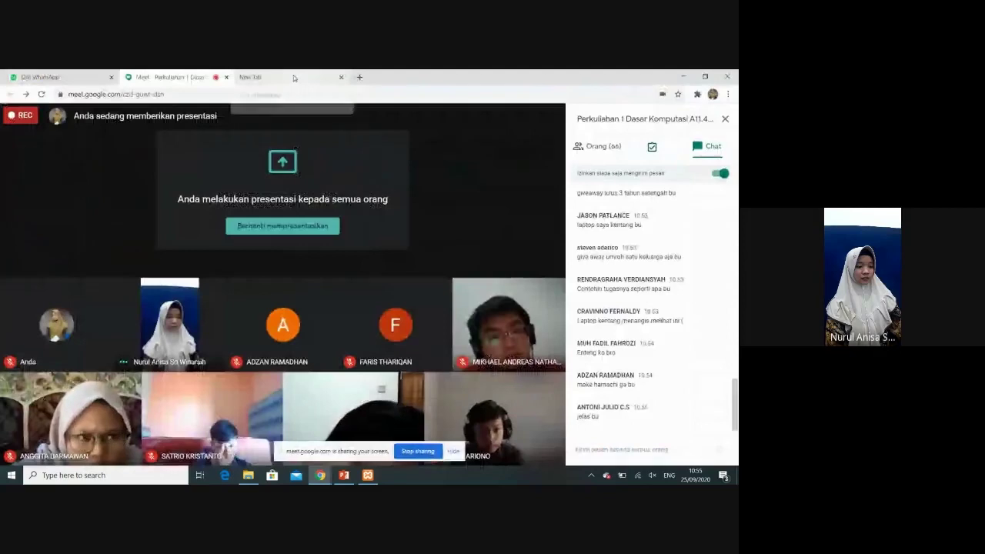
pyautogui.click(292, 78)
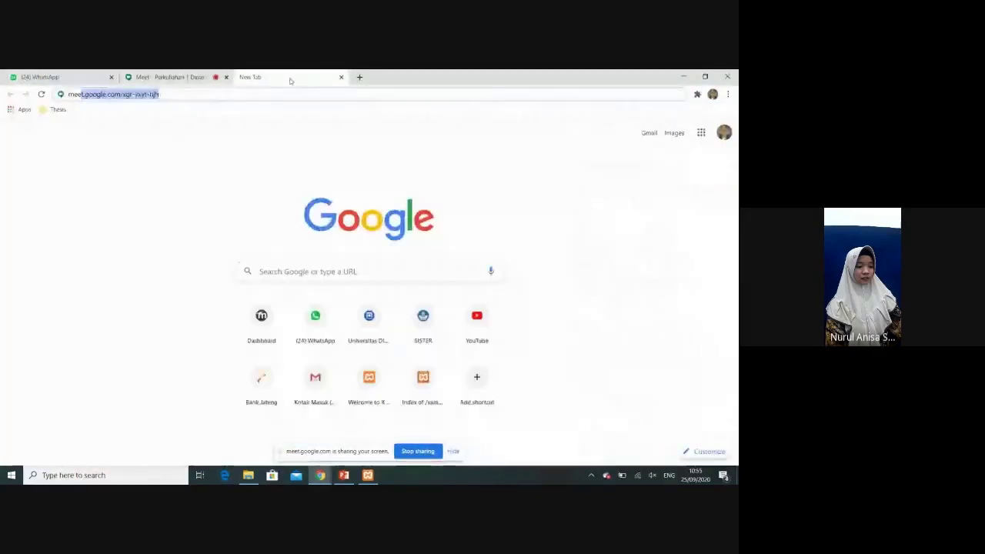
pyautogui.click(271, 95)
pyautogui.write('localhost/')
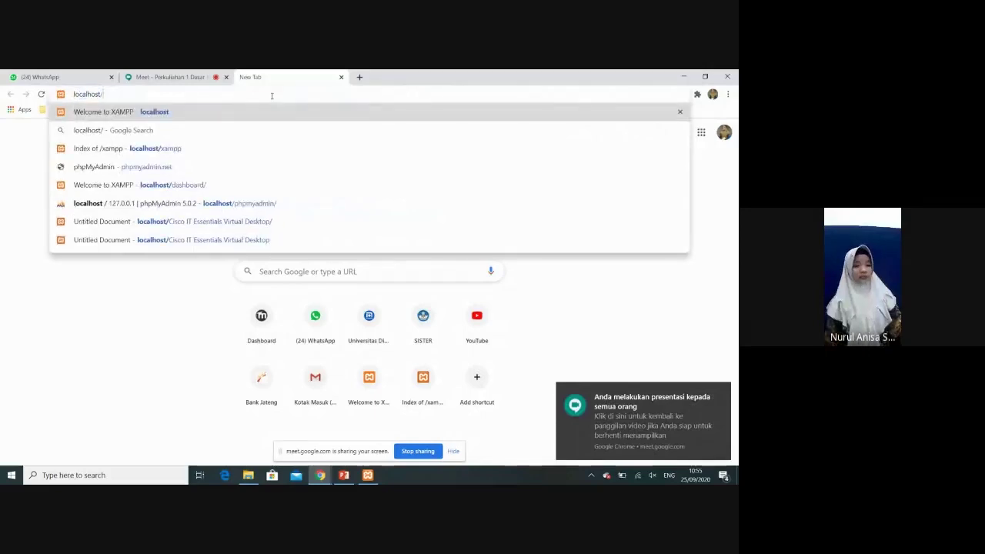
pyautogui.hotkey('ctrl', 'v')
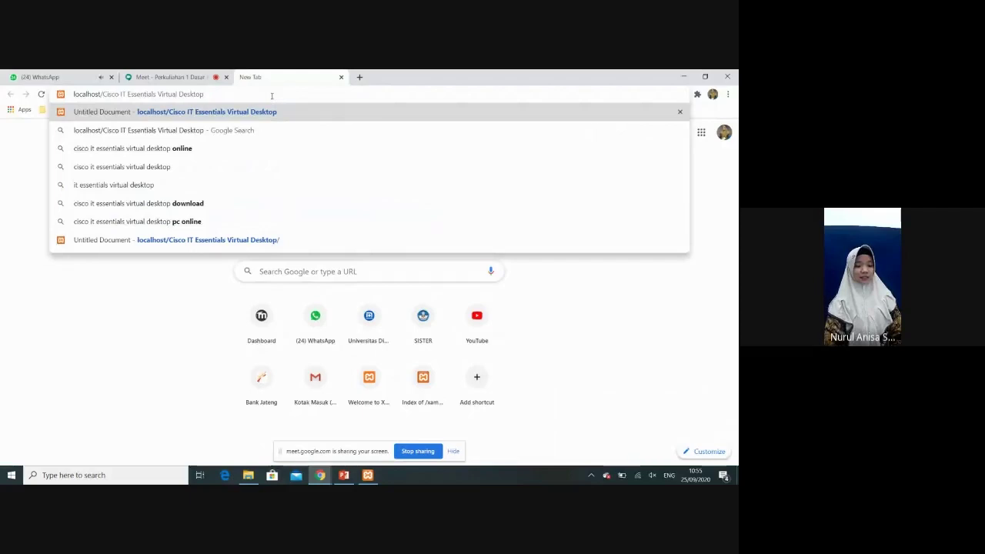
pyautogui.press('Return')
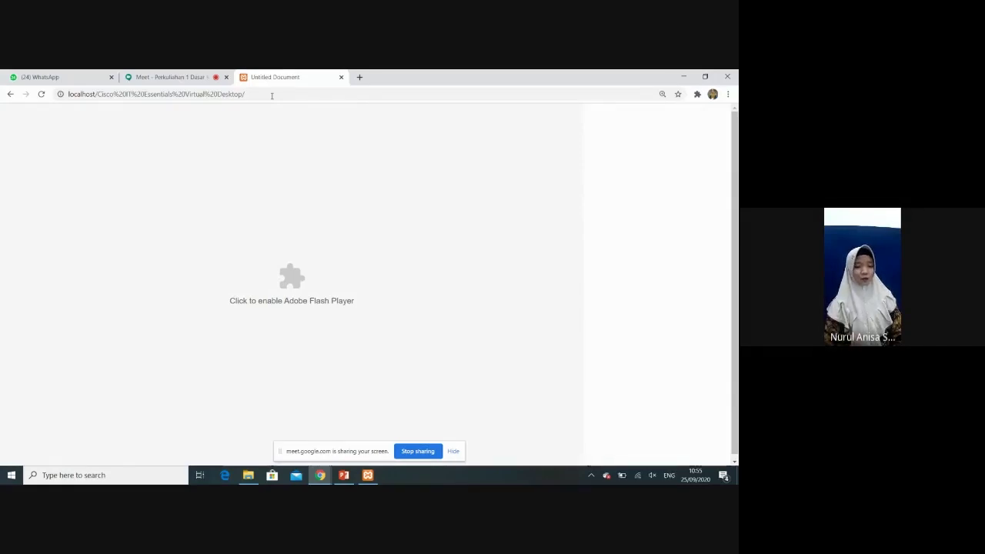
# - Enable Adobe Flash Player on the localhost page and allow the site to run it
pyautogui.click(280, 272)
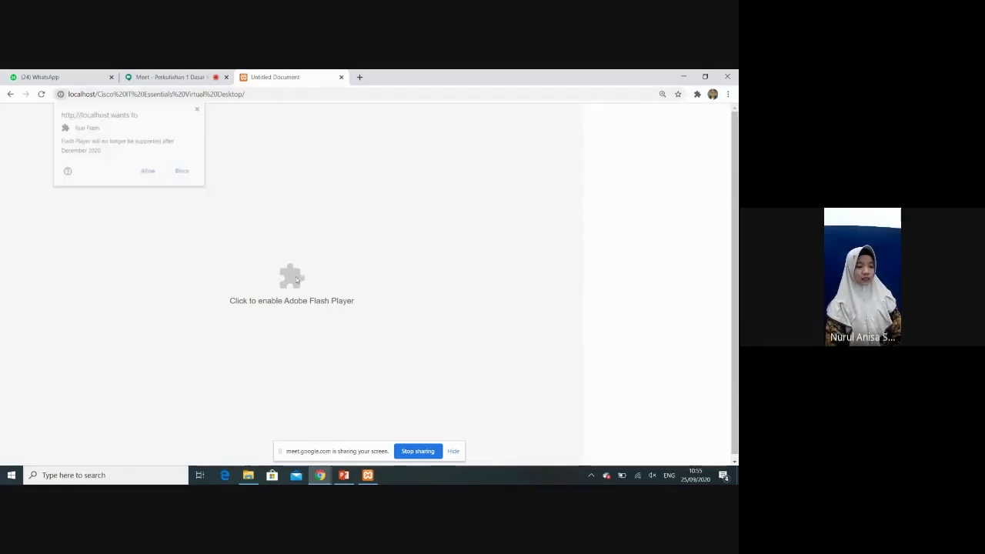
pyautogui.click(148, 171)
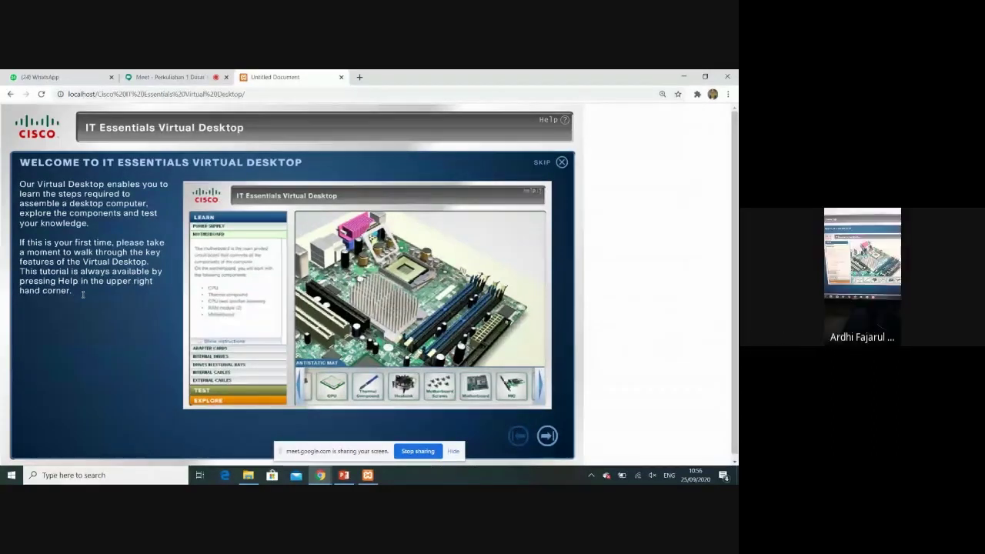
# - Go through the How It Works introduction to its last page and begin the Power Supply Layer
pyautogui.click(547, 437)
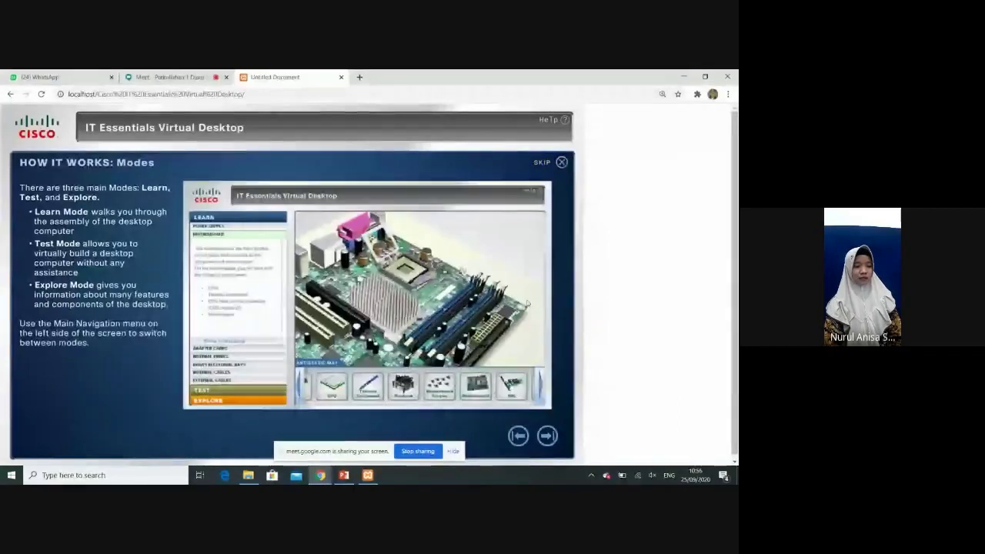
pyautogui.click(547, 437)
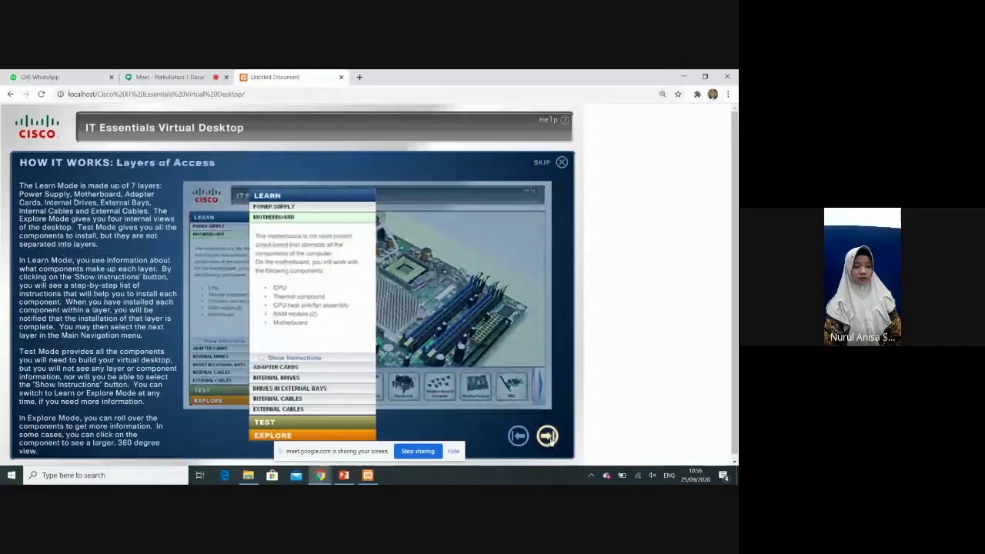
pyautogui.click(547, 437)
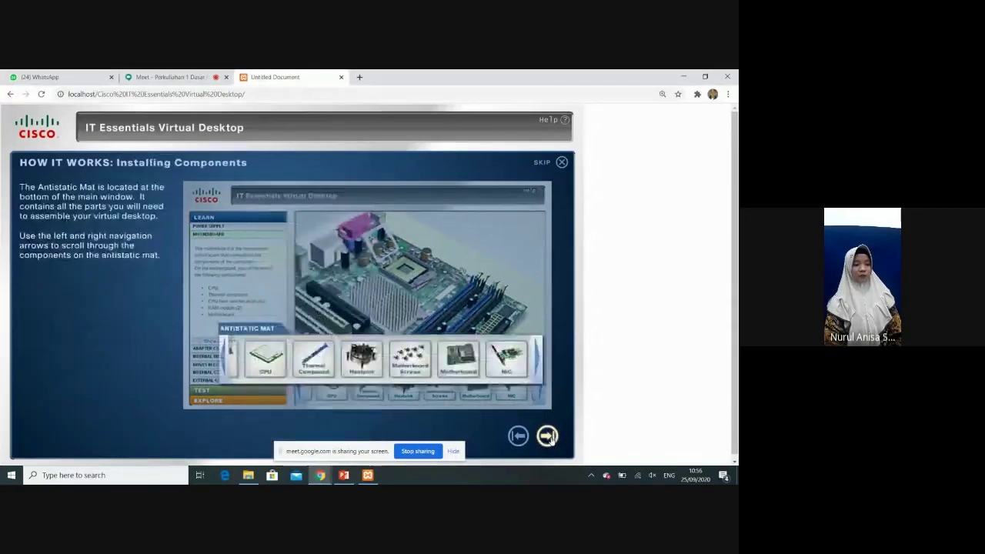
pyautogui.click(547, 436)
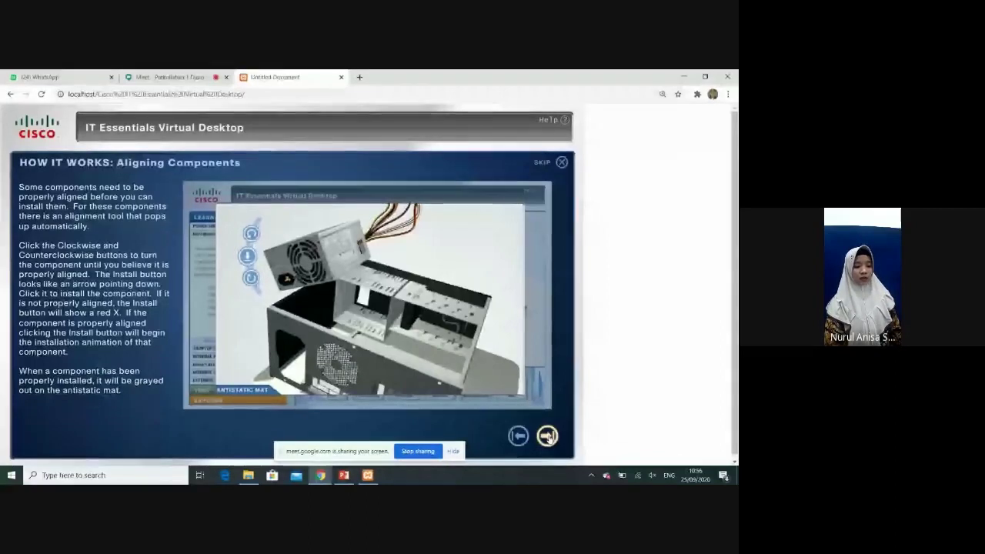
pyautogui.click(547, 436)
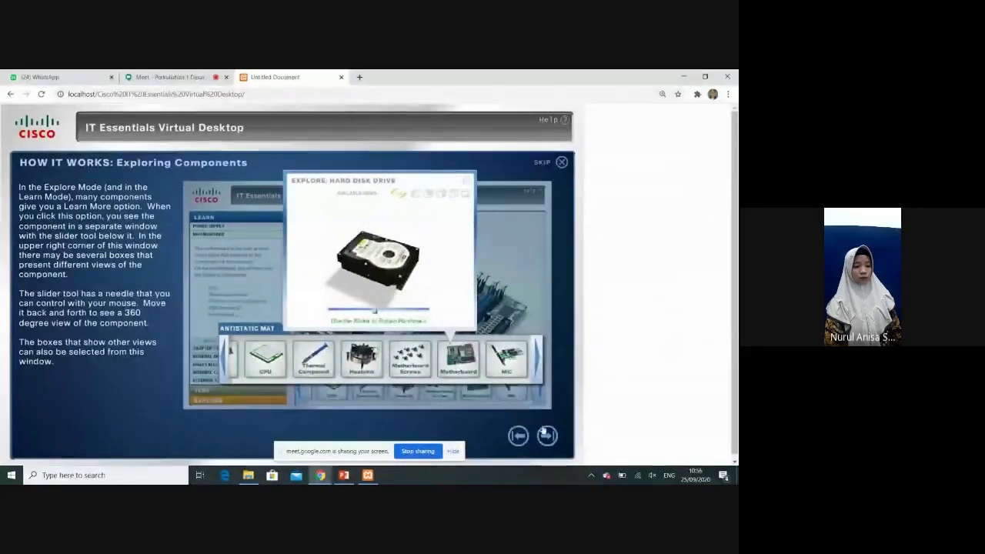
pyautogui.click(547, 435)
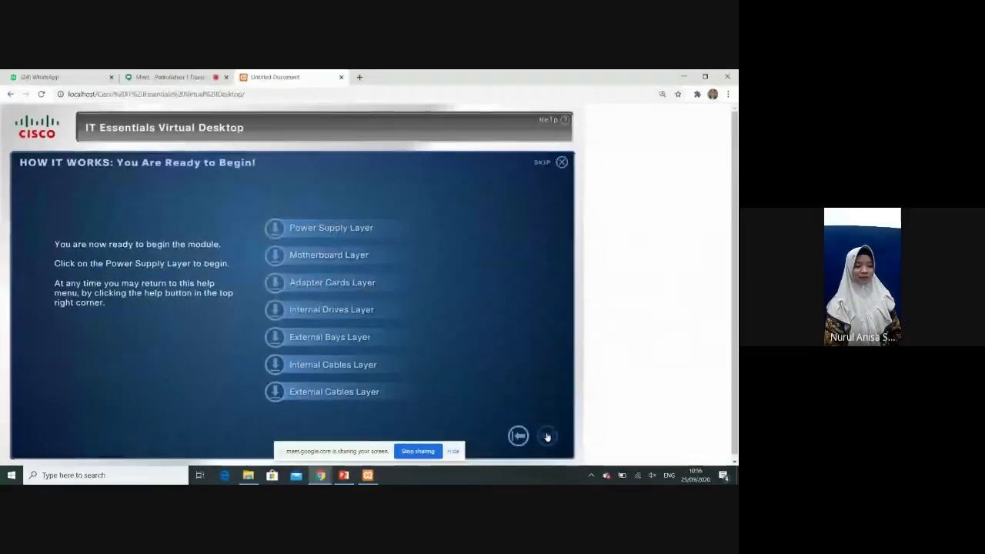
pyautogui.click(342, 228)
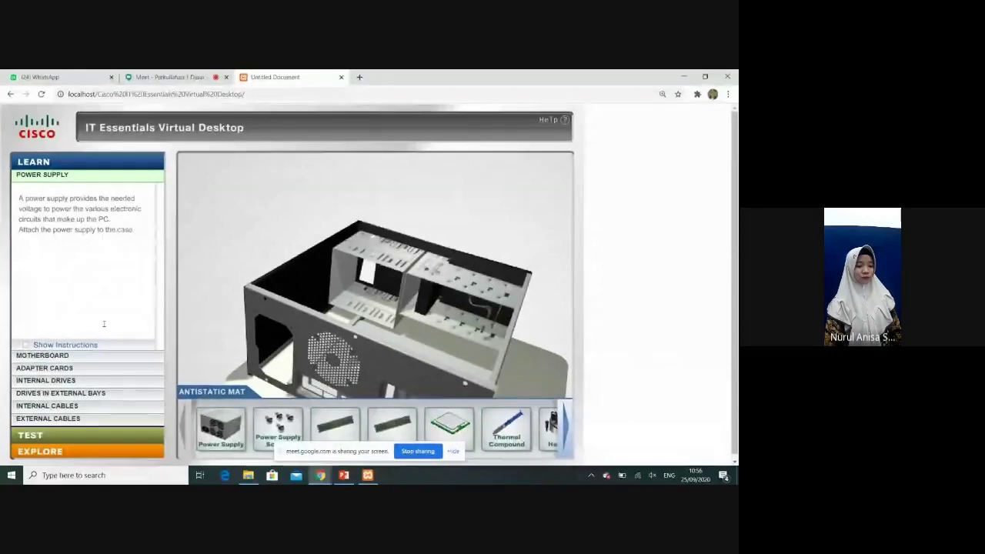
# - Place the power supply over the case, rotate it until its fan and socket match the rear opening, and install it
pyautogui.moveTo(216, 446)
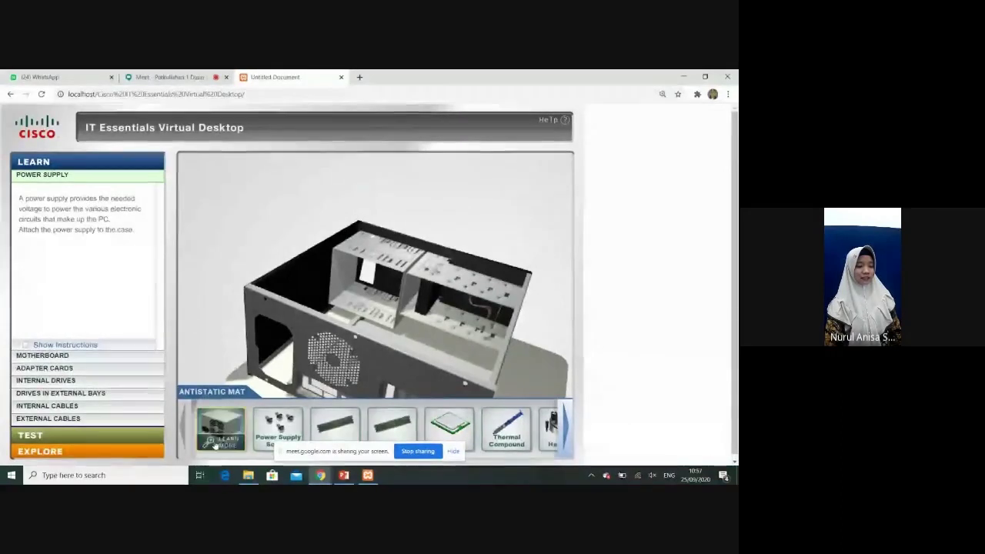
pyautogui.moveTo(218, 431); pyautogui.dragTo(343, 368)
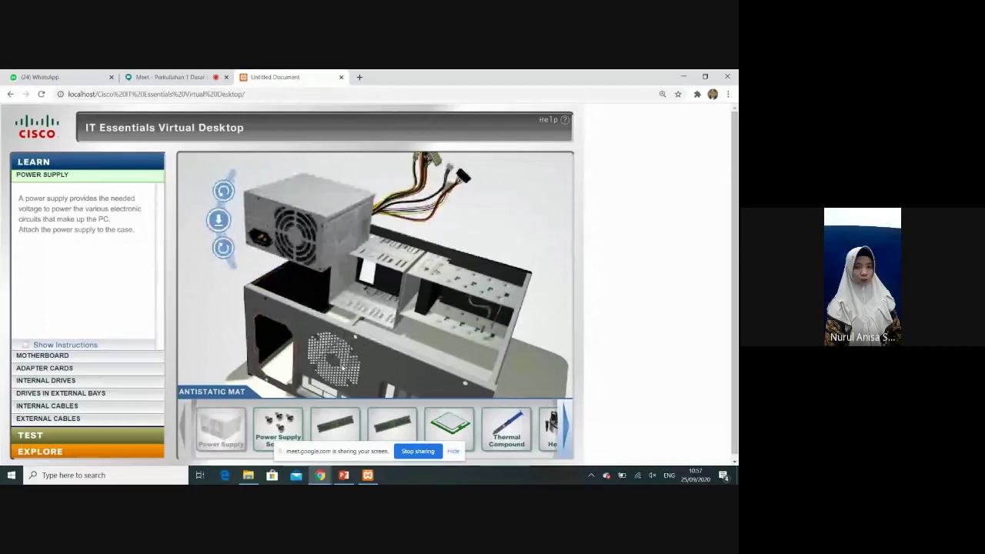
pyautogui.click(223, 248)
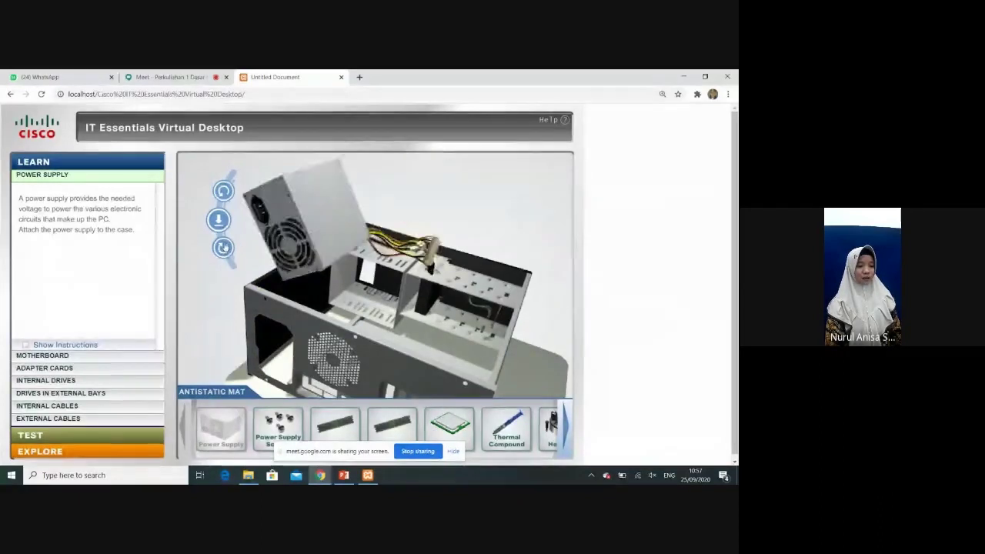
pyautogui.click(226, 191)
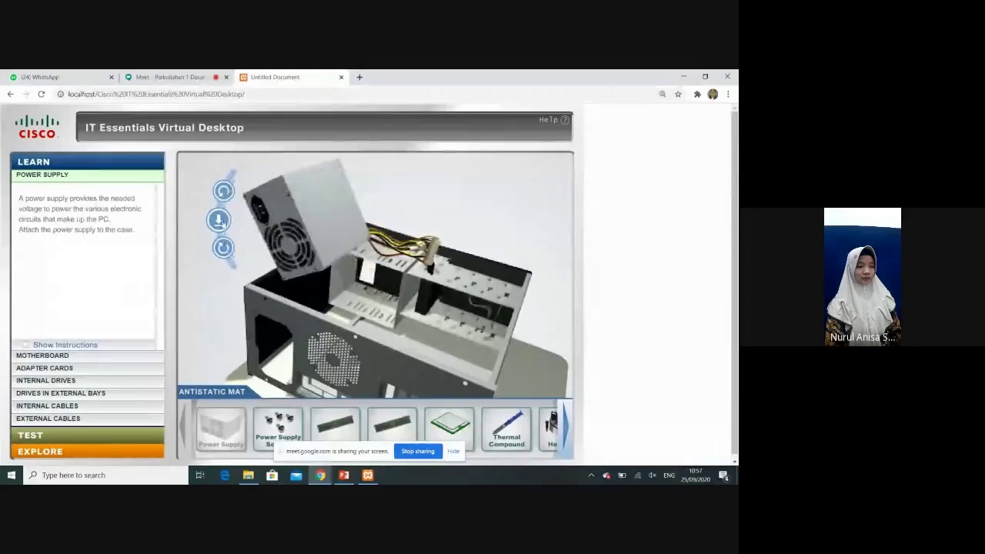
pyautogui.click(223, 247)
pyautogui.click(224, 248)
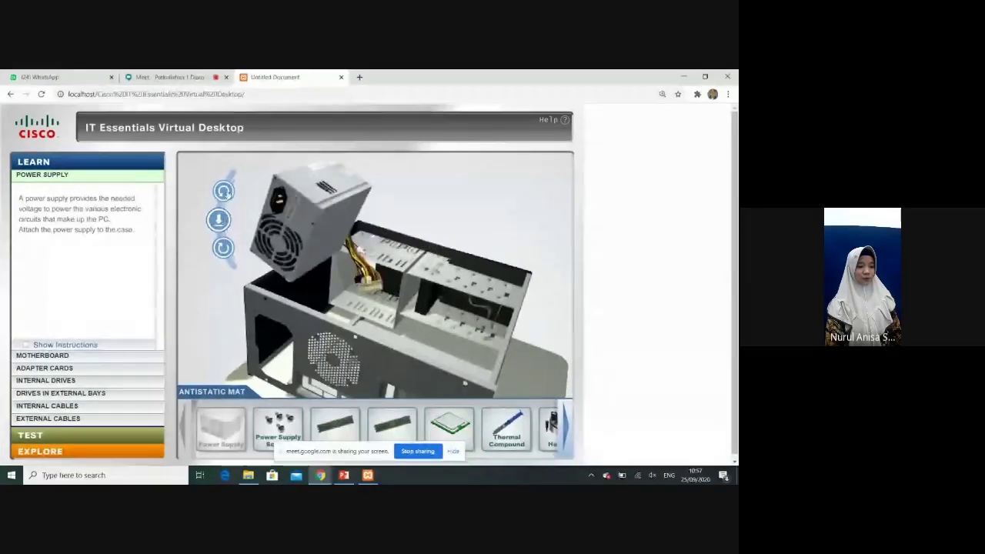
pyautogui.click(224, 191)
pyautogui.click(224, 191)
pyautogui.click(224, 191)
pyautogui.click(225, 250)
pyautogui.click(224, 191)
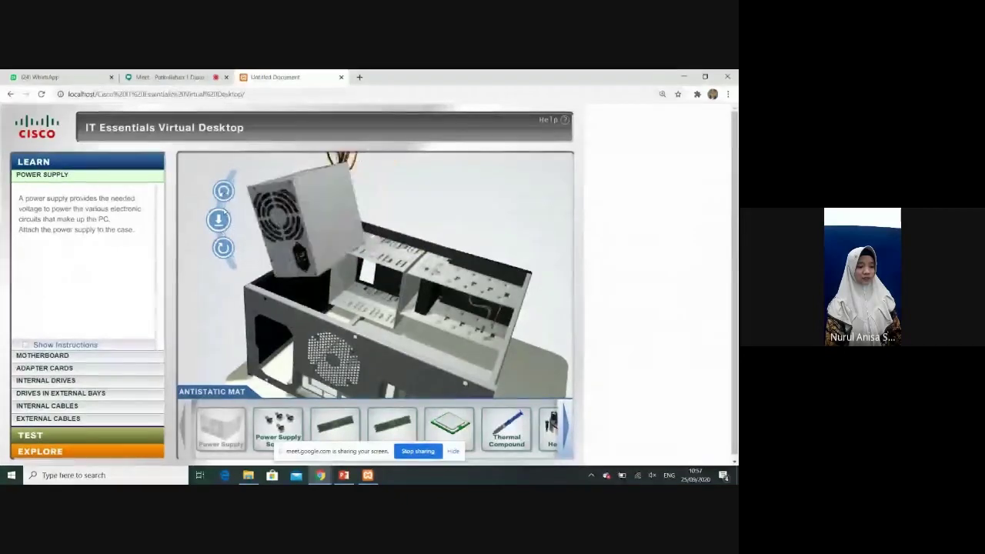
pyautogui.click(220, 219)
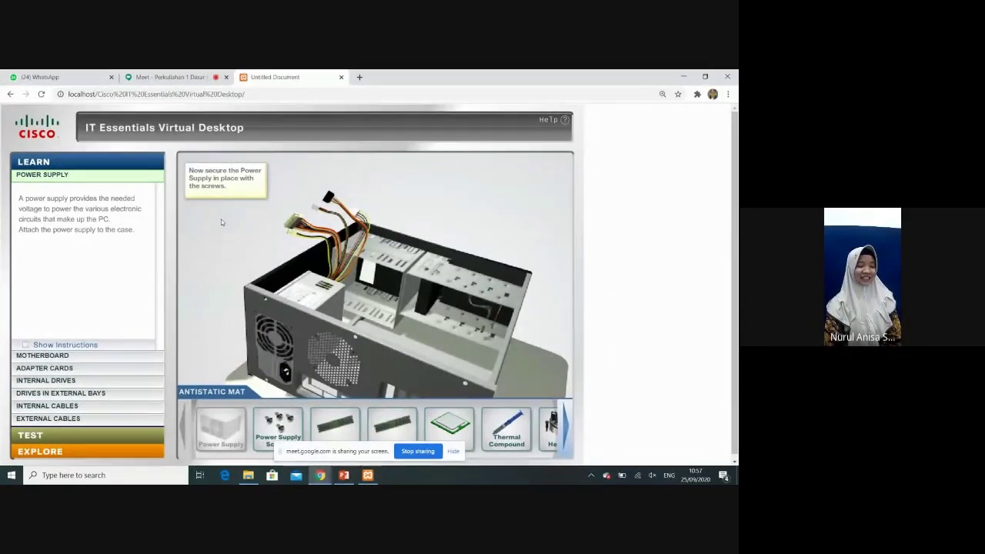
# - Fasten the power supply with the power supply screws and move on to the Motherboard layer
pyautogui.moveTo(278, 425); pyautogui.dragTo(288, 377)
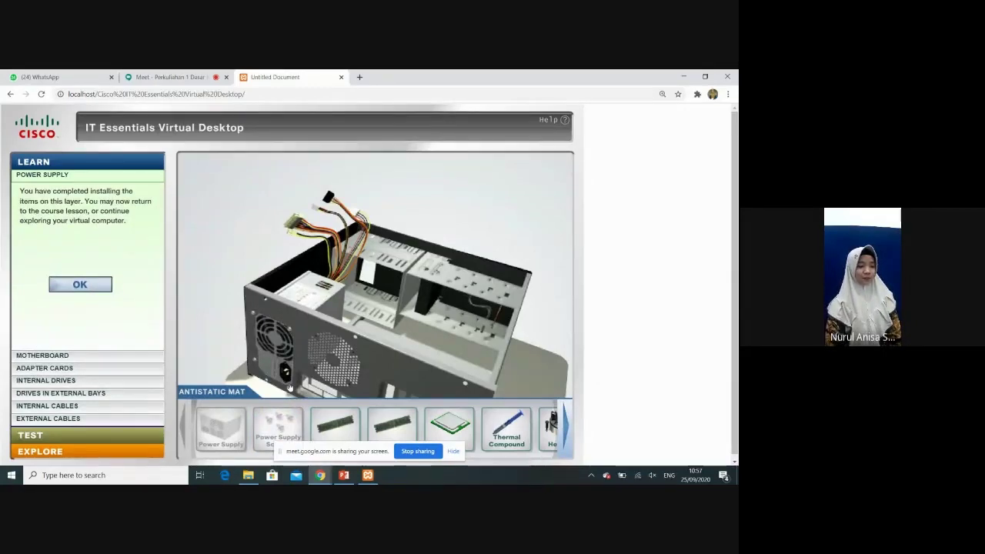
pyautogui.click(80, 284)
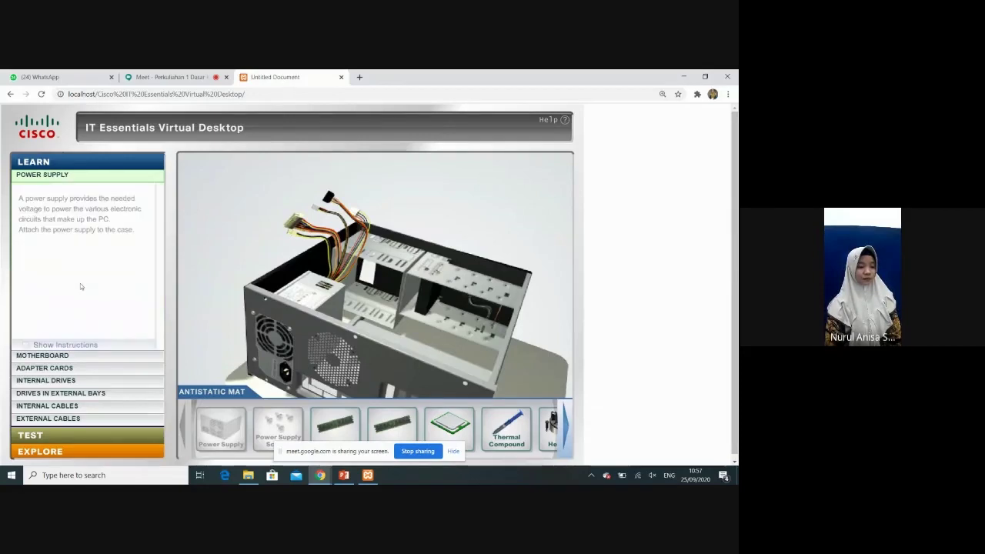
pyautogui.click(104, 358)
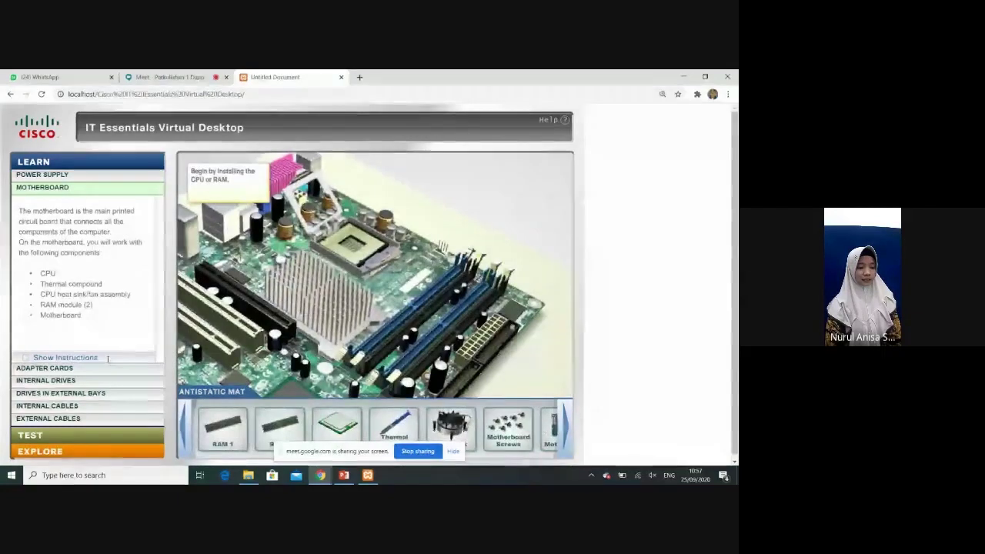
# - Install RAM 1 in the memory slot nearest the CPU socket, rotated to fit, and secure both latches
pyautogui.moveTo(224, 427)
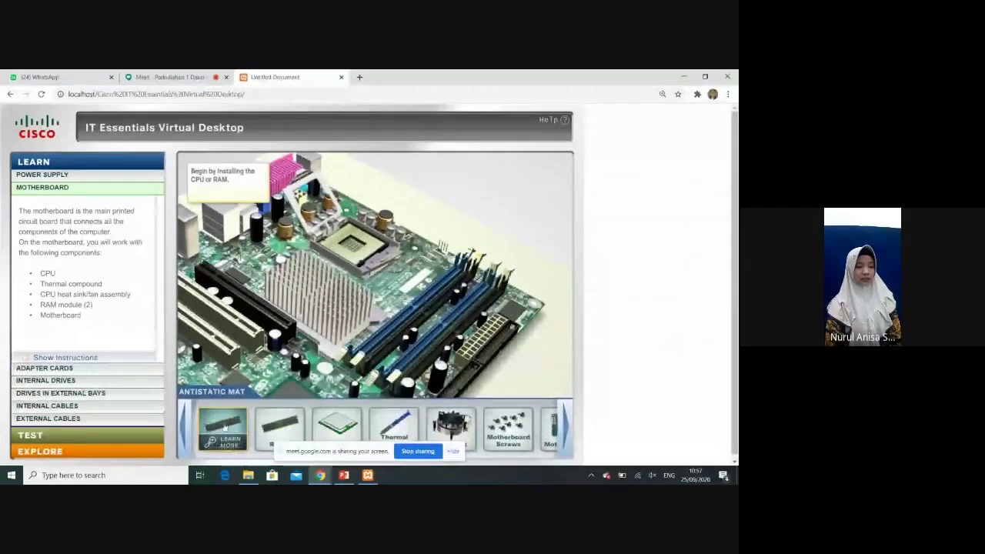
pyautogui.moveTo(224, 427); pyautogui.dragTo(395, 302)
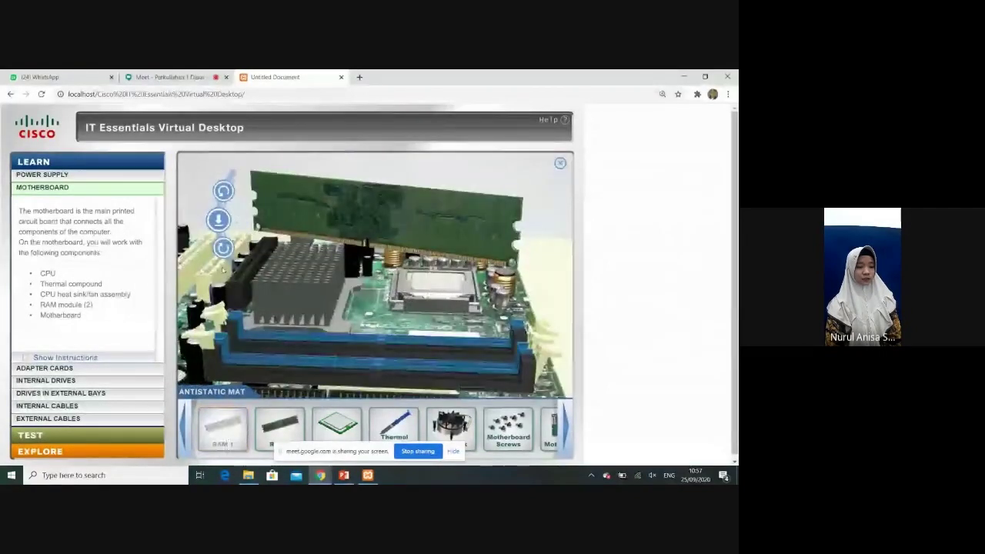
pyautogui.click(225, 248)
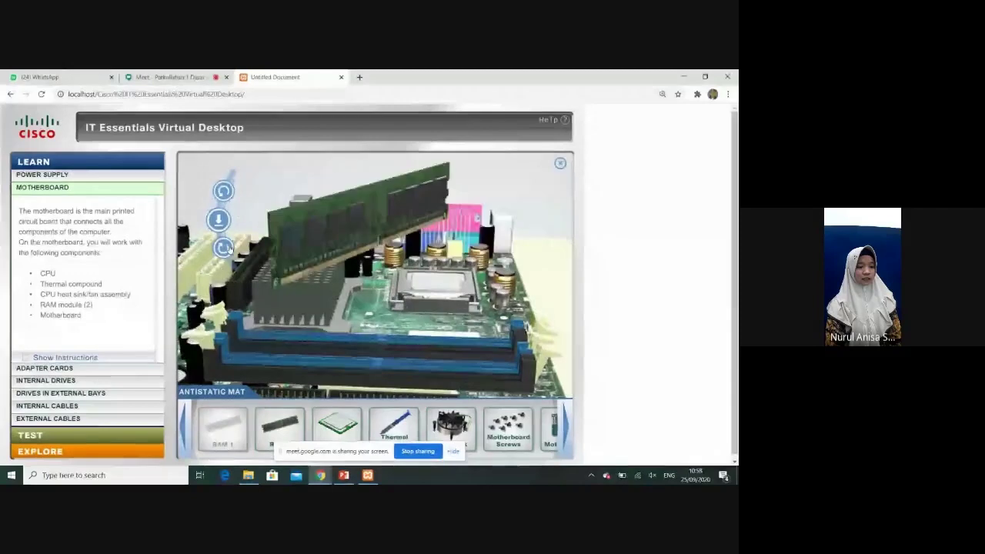
pyautogui.click(228, 248)
pyautogui.click(219, 220)
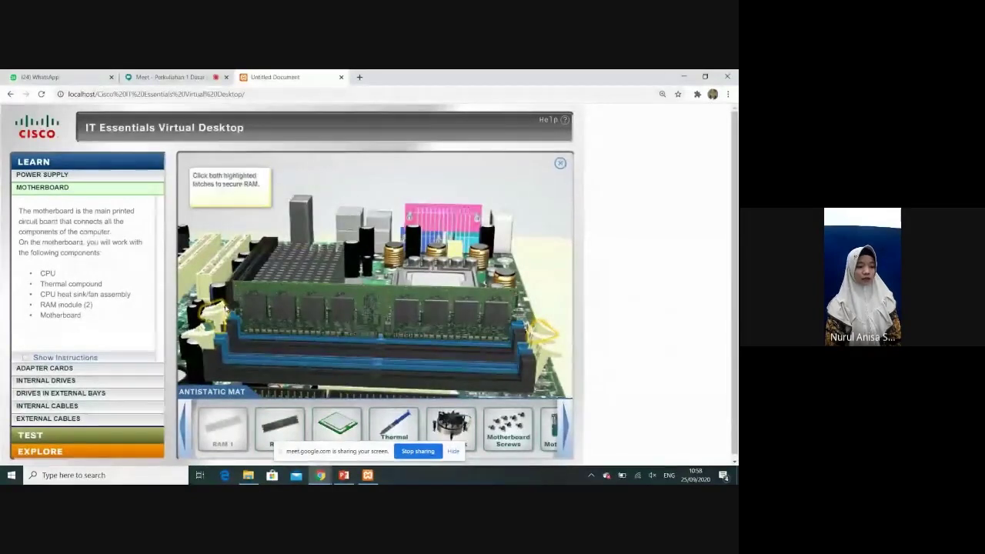
pyautogui.click(211, 311)
pyautogui.click(539, 328)
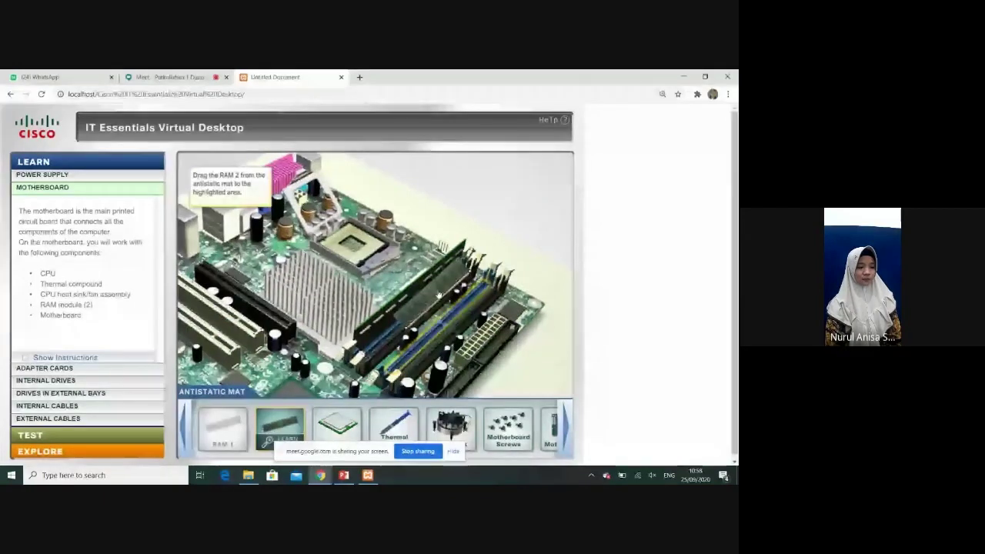
# - Install RAM 2 in the highlighted memory slot, rotating it parallel to the slot, and secure both latches
pyautogui.moveTo(272, 426); pyautogui.dragTo(431, 330)
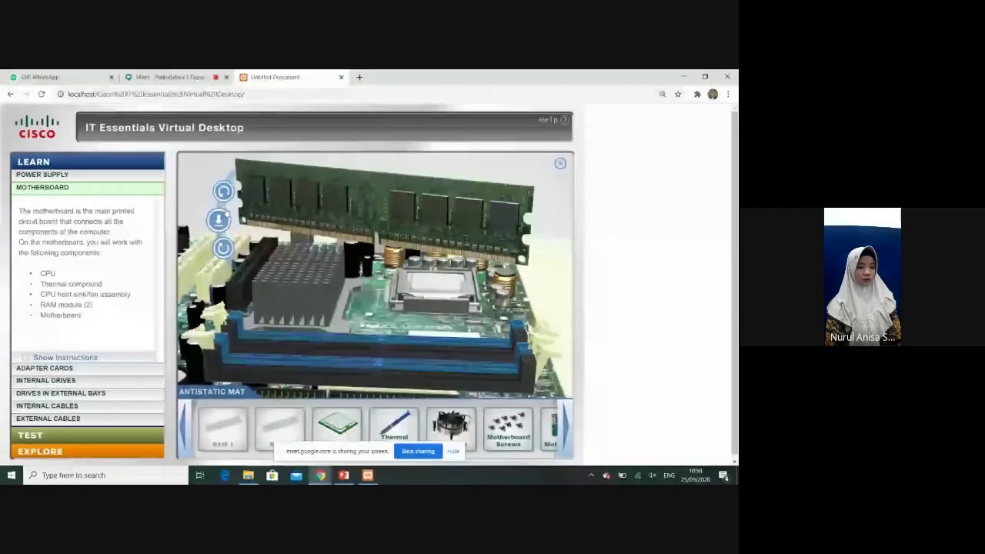
pyautogui.click(219, 220)
pyautogui.click(219, 221)
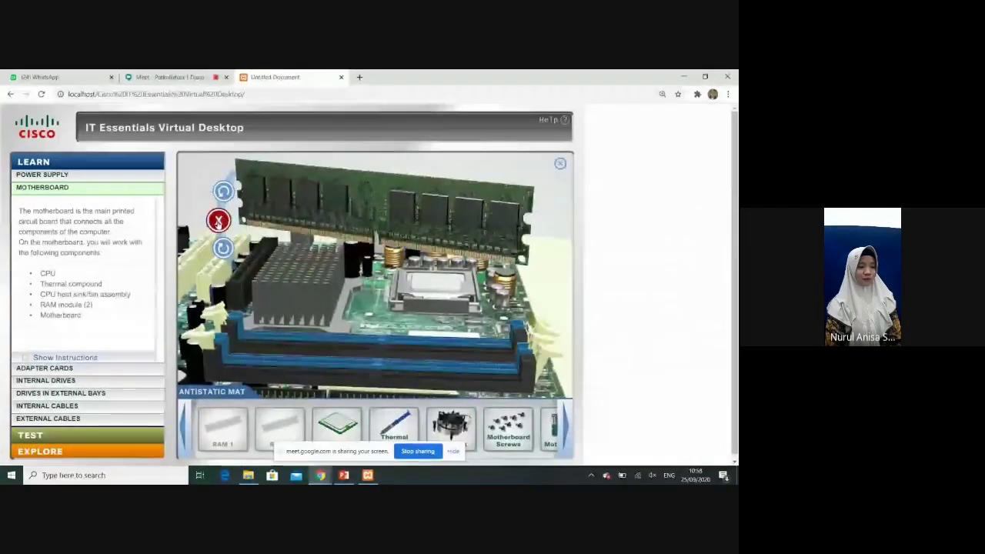
pyautogui.click(223, 248)
pyautogui.click(224, 247)
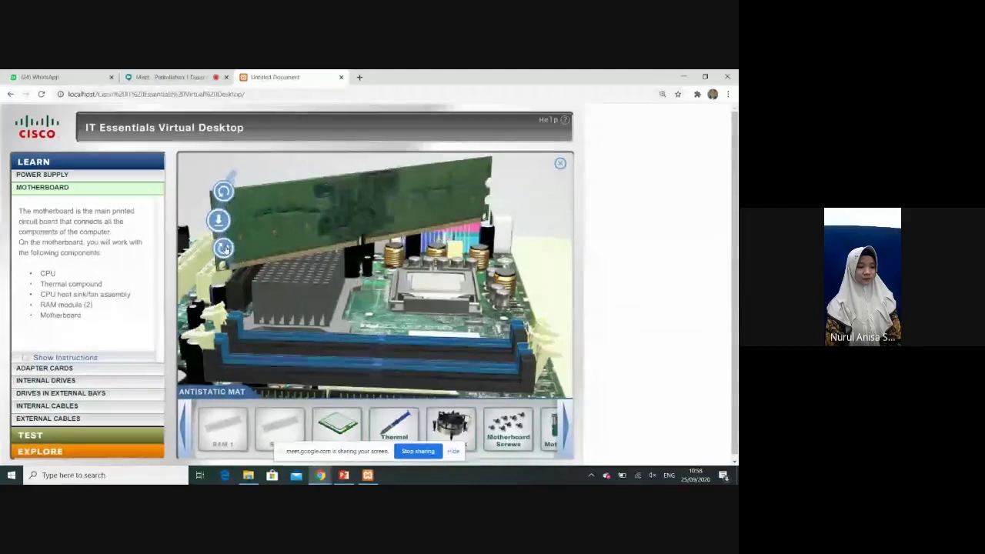
pyautogui.click(224, 247)
pyautogui.click(224, 248)
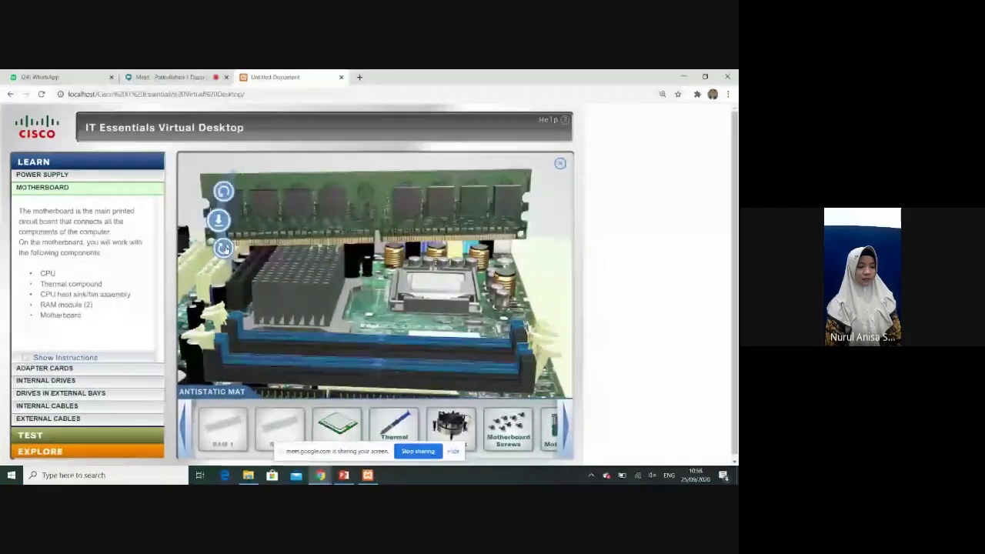
pyautogui.click(219, 220)
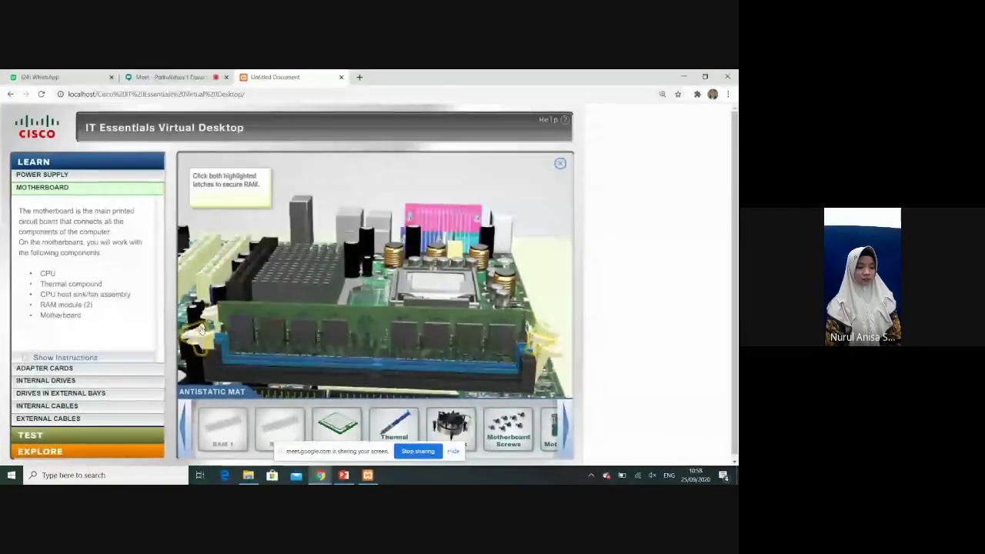
pyautogui.click(543, 343)
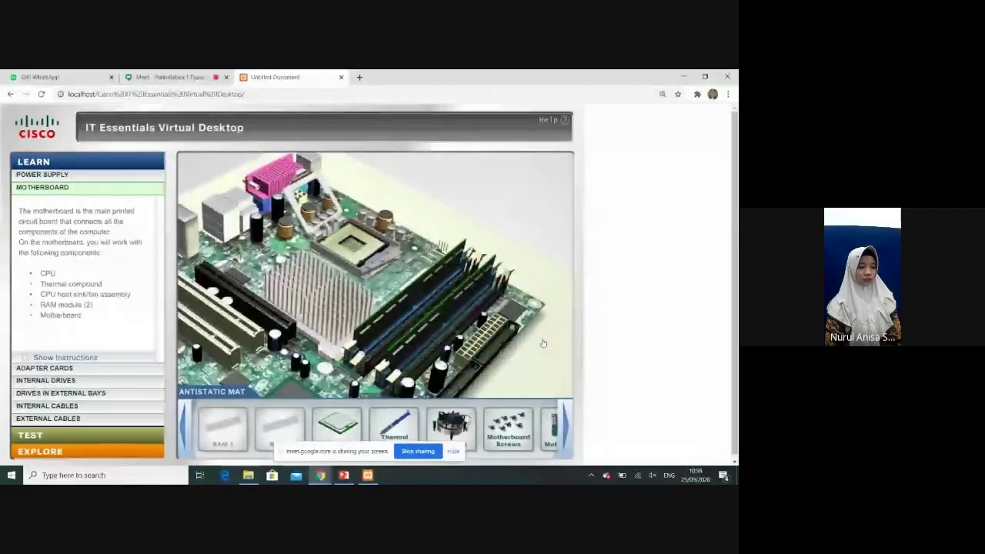
# - Install the CPU in its socket, rotated to match the socket's orientation, and secure it with the load plate and lever
pyautogui.moveTo(336, 424); pyautogui.dragTo(371, 245)
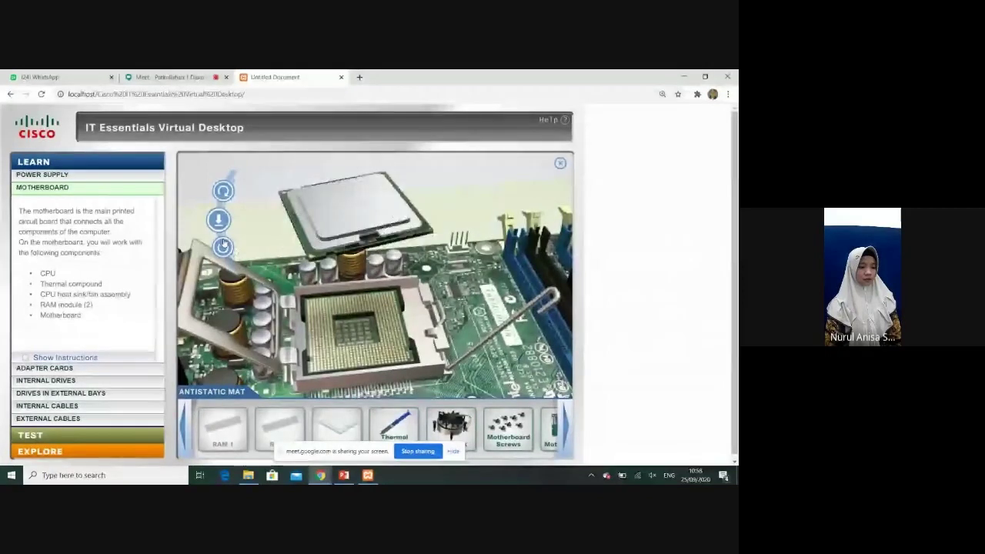
pyautogui.click(223, 246)
pyautogui.click(223, 246)
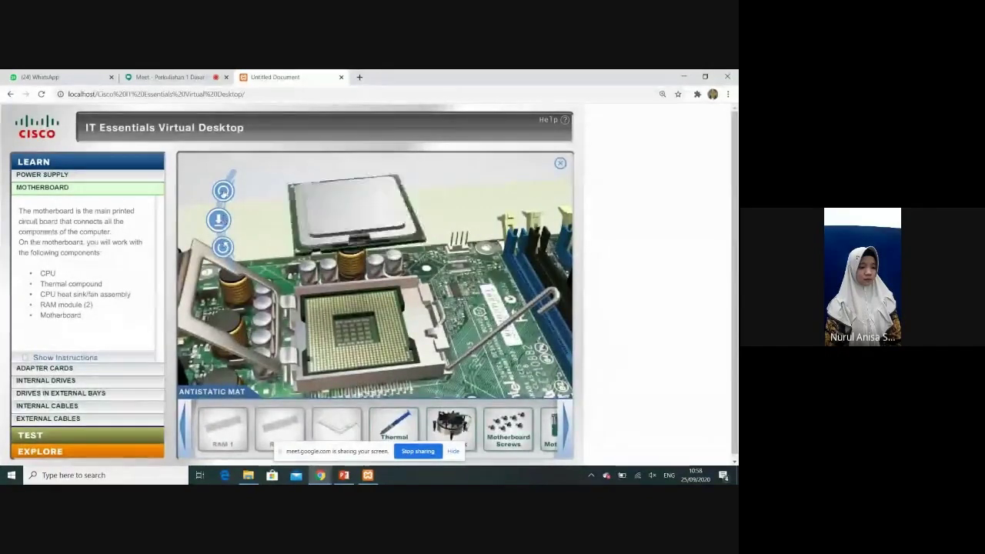
pyautogui.click(223, 247)
pyautogui.click(222, 246)
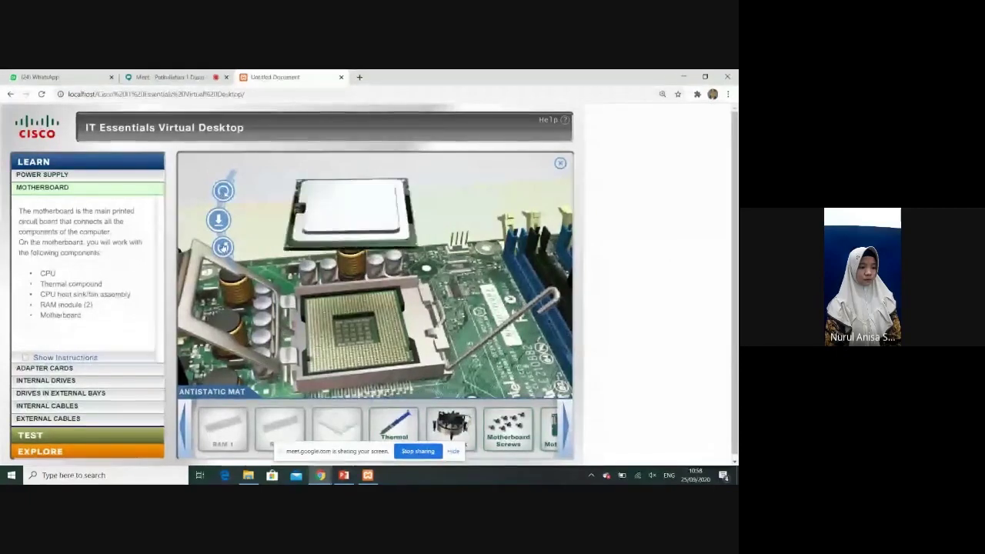
pyautogui.click(224, 247)
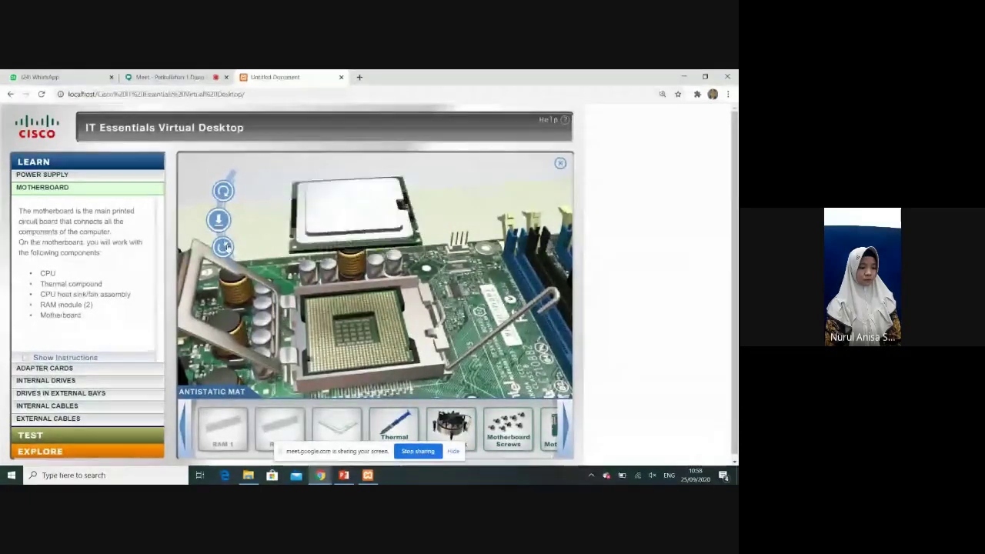
pyautogui.click(219, 220)
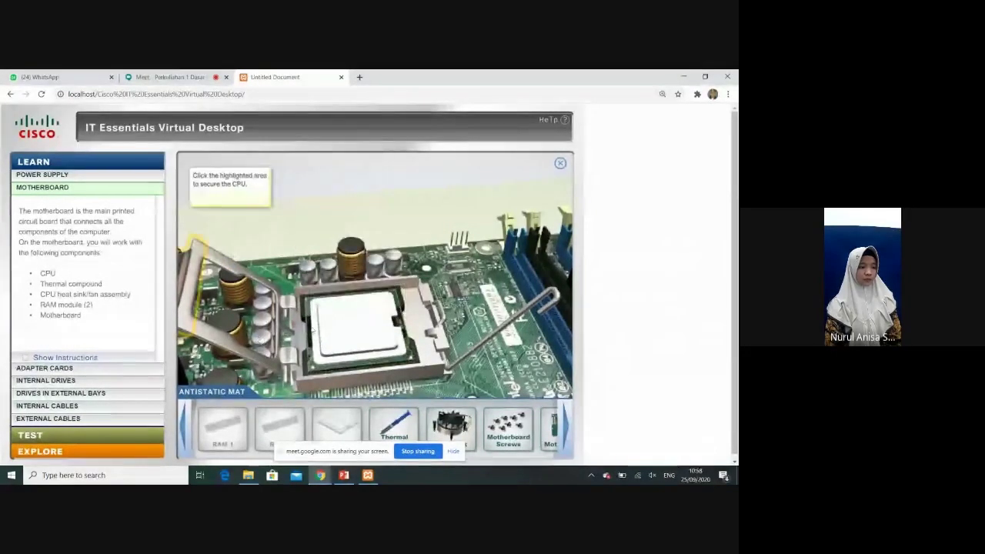
pyautogui.click(191, 268)
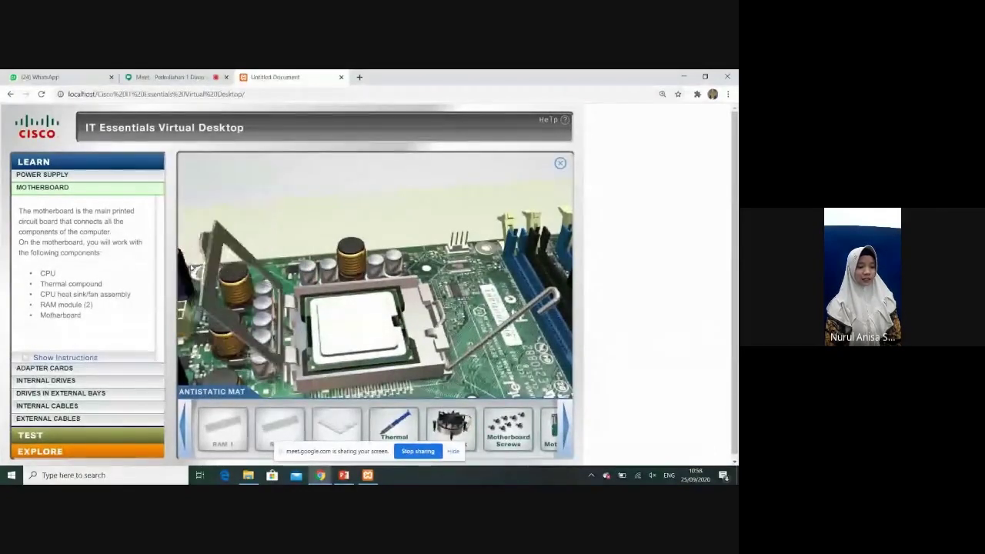
pyautogui.click(553, 297)
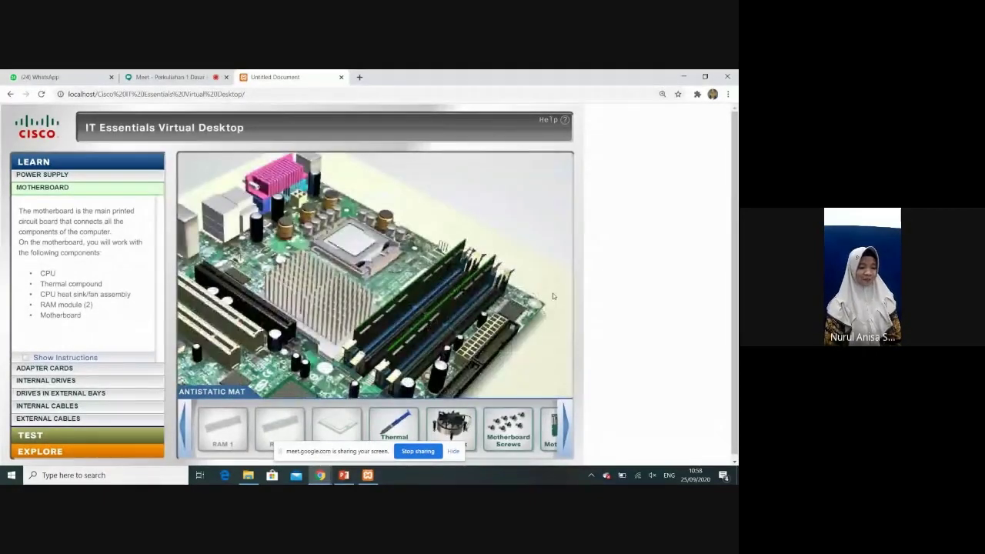
# - Apply thermal compound to the CPU, then fasten the heat sink/fan assembly over it and connect the fan cable
pyautogui.moveTo(394, 425); pyautogui.dragTo(426, 204)
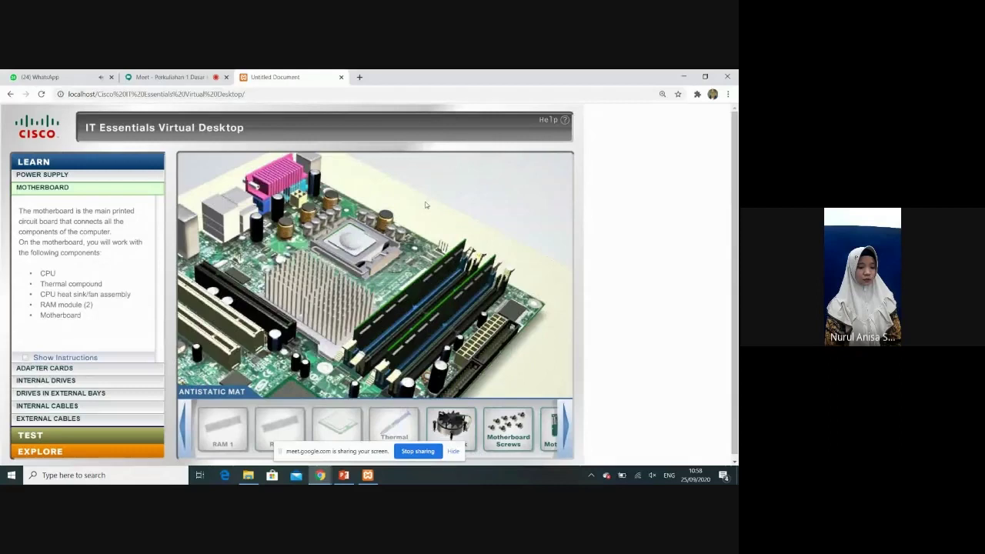
pyautogui.moveTo(443, 406); pyautogui.dragTo(410, 310)
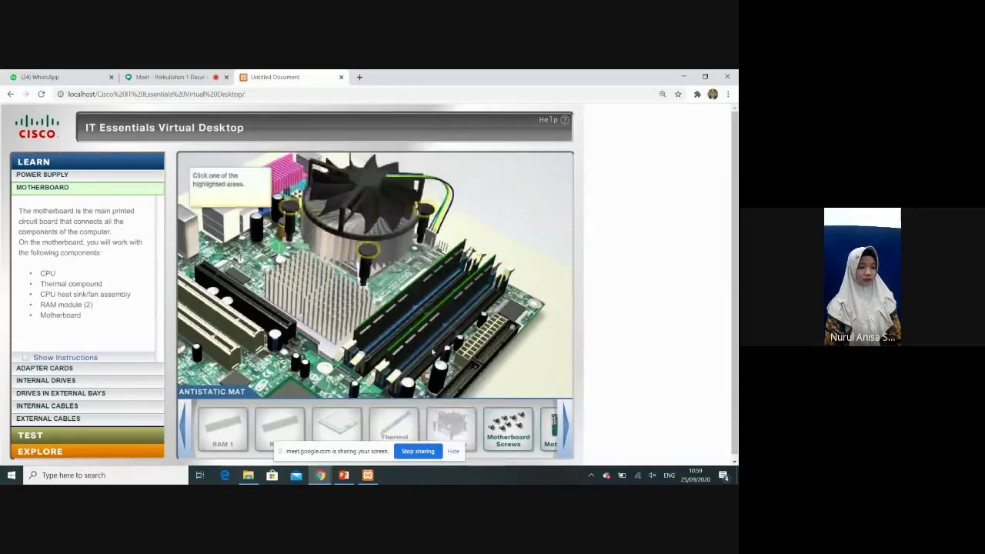
pyautogui.click(367, 258)
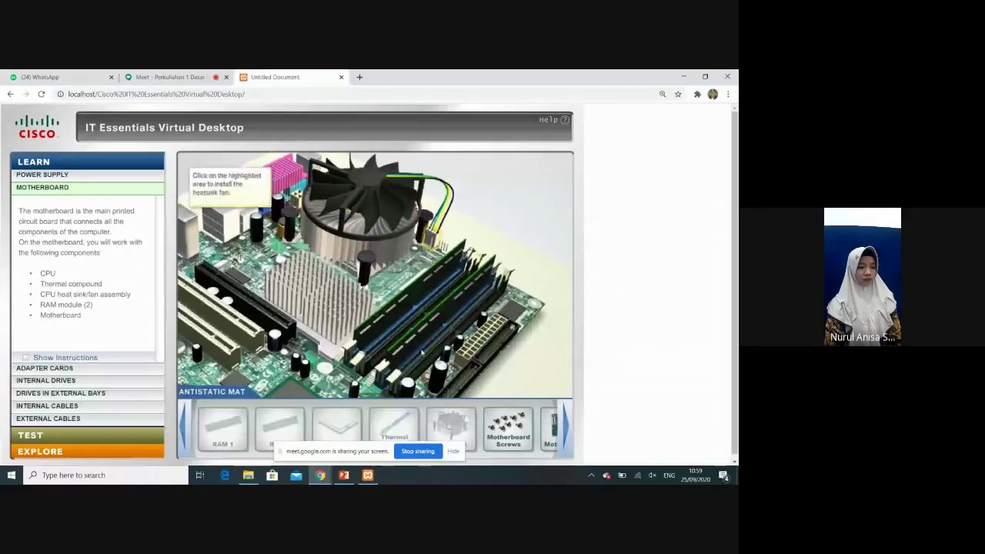
pyautogui.click(437, 249)
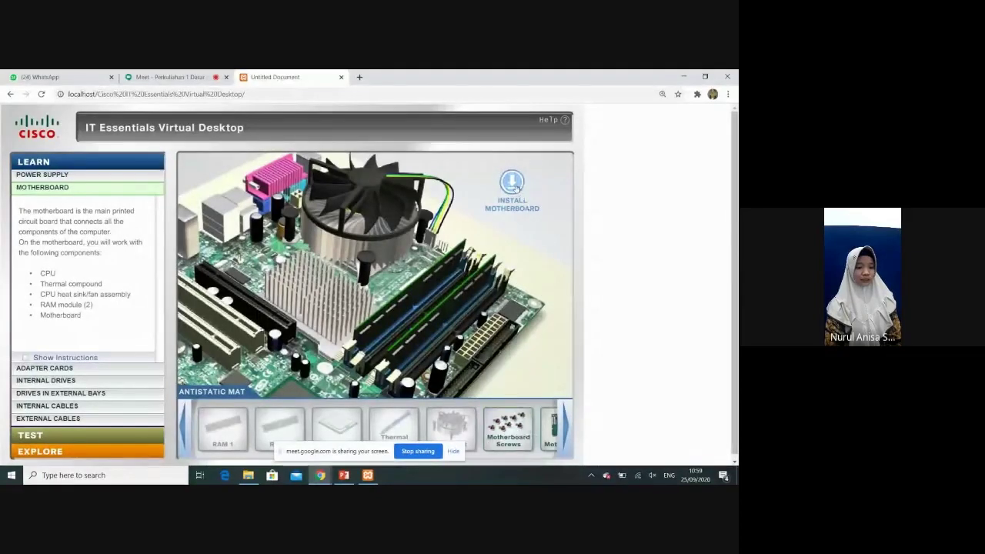
# - Install the motherboard in the case, rotated so its ports face the rear opening, and fasten it with the motherboard screws
pyautogui.click(513, 184)
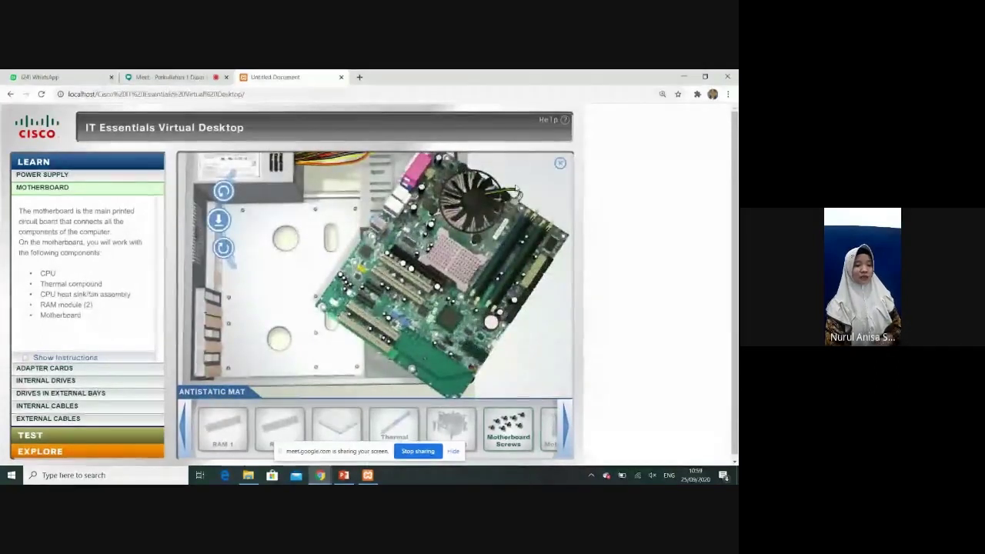
pyautogui.click(223, 247)
pyautogui.click(224, 248)
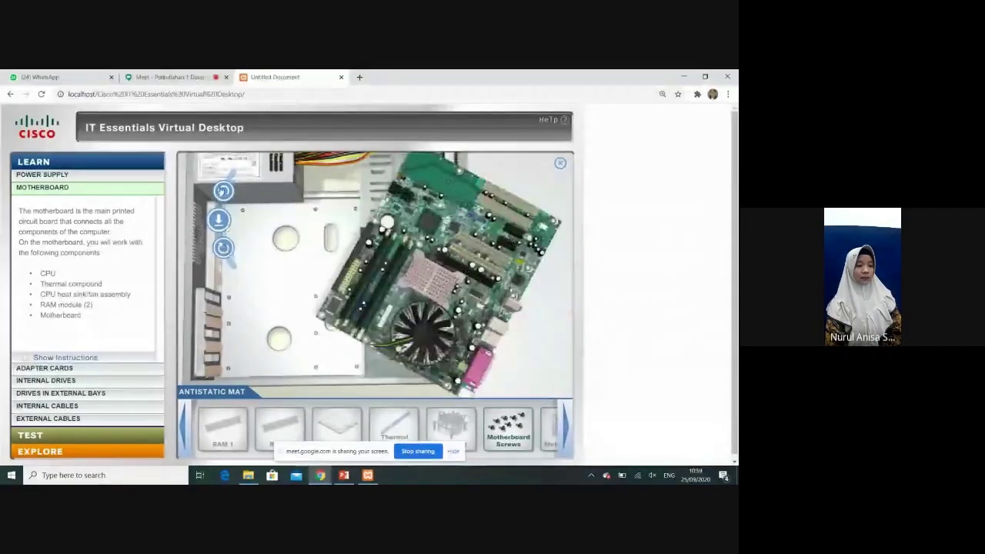
pyautogui.click(224, 191)
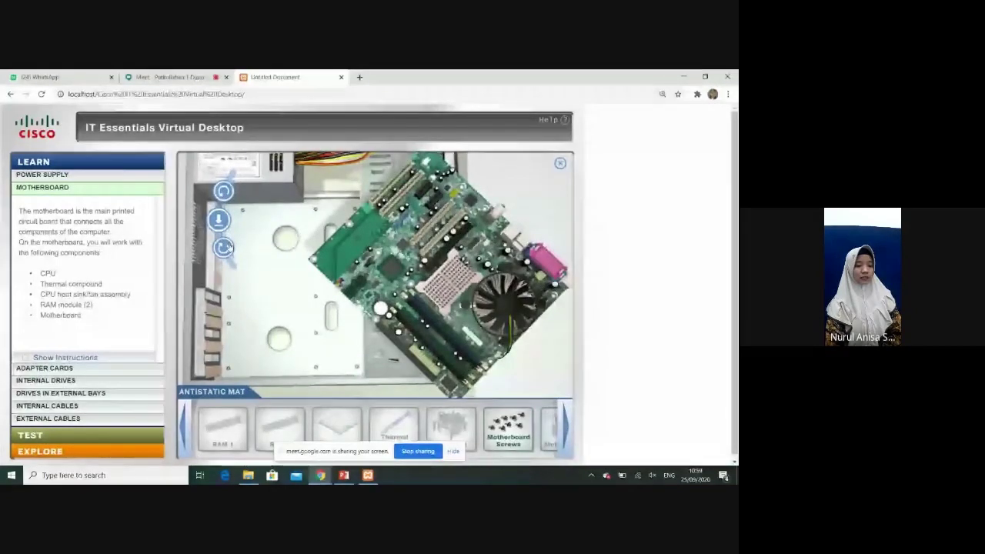
pyautogui.click(223, 247)
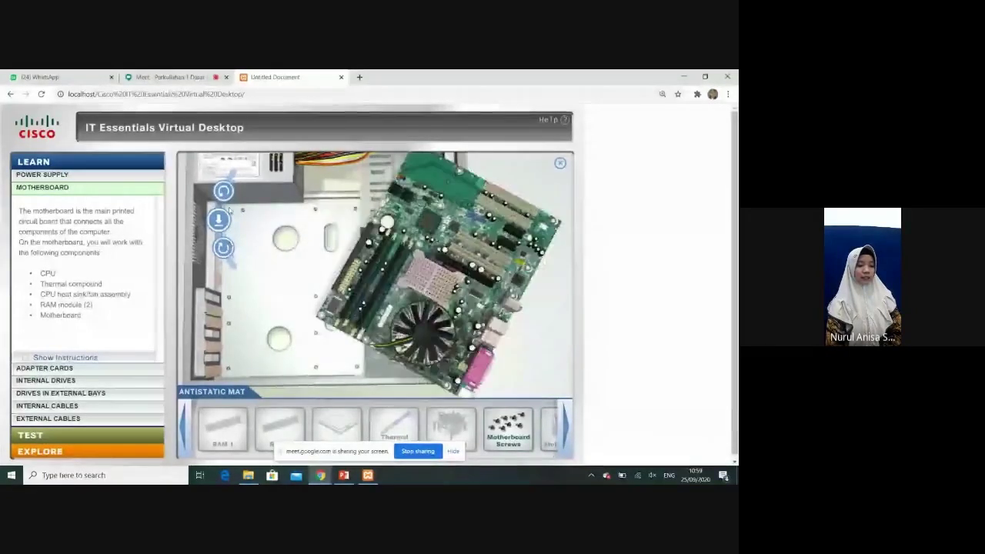
pyautogui.click(223, 247)
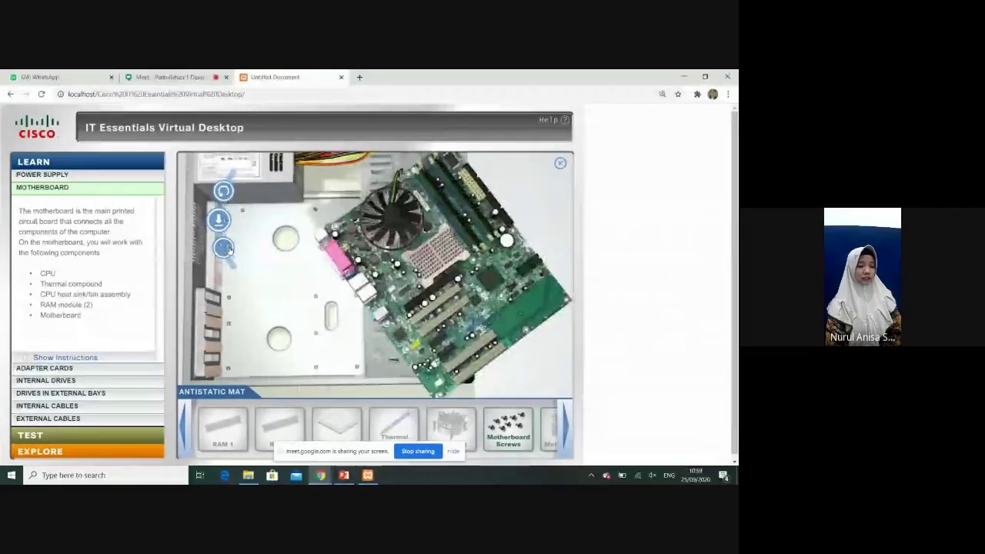
pyautogui.click(219, 220)
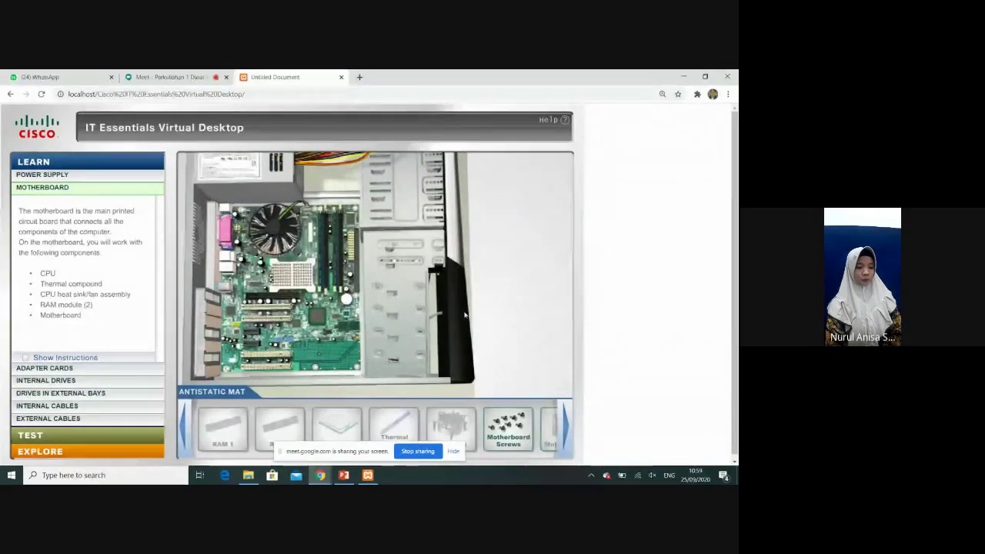
pyautogui.moveTo(505, 422); pyautogui.dragTo(357, 370)
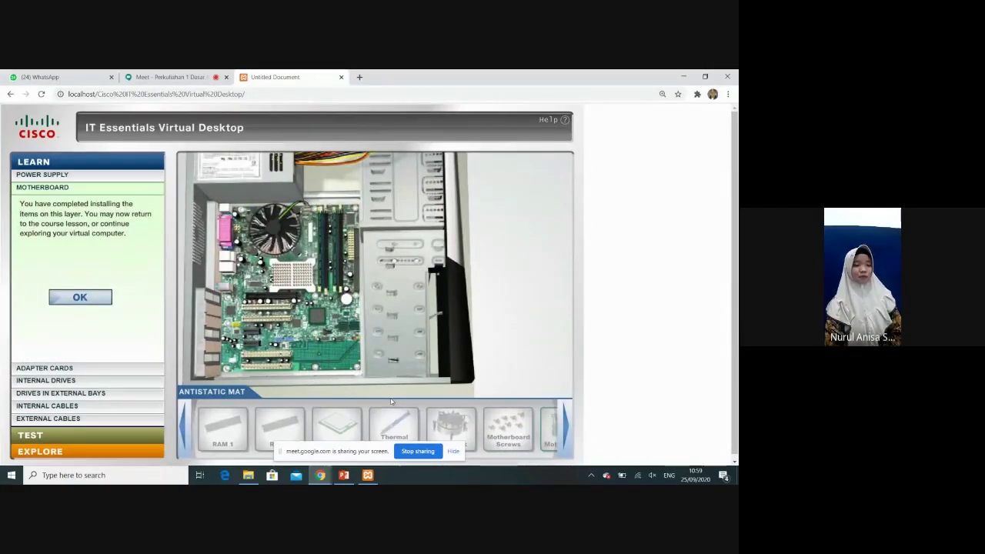
pyautogui.click(80, 298)
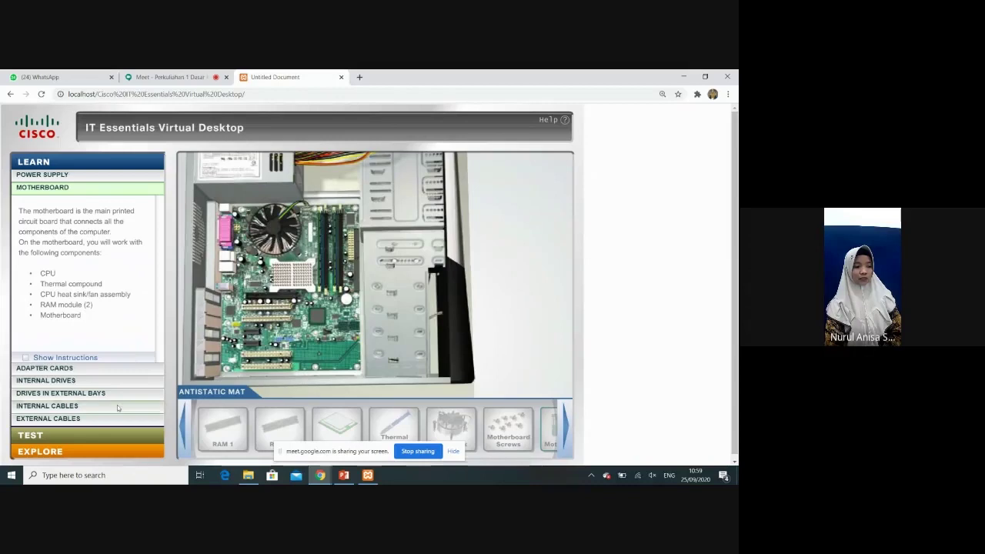
# - Start the adapter cards stage, install the NIC in its short expansion slot and secure it with the NIC screw
pyautogui.click(60, 370)
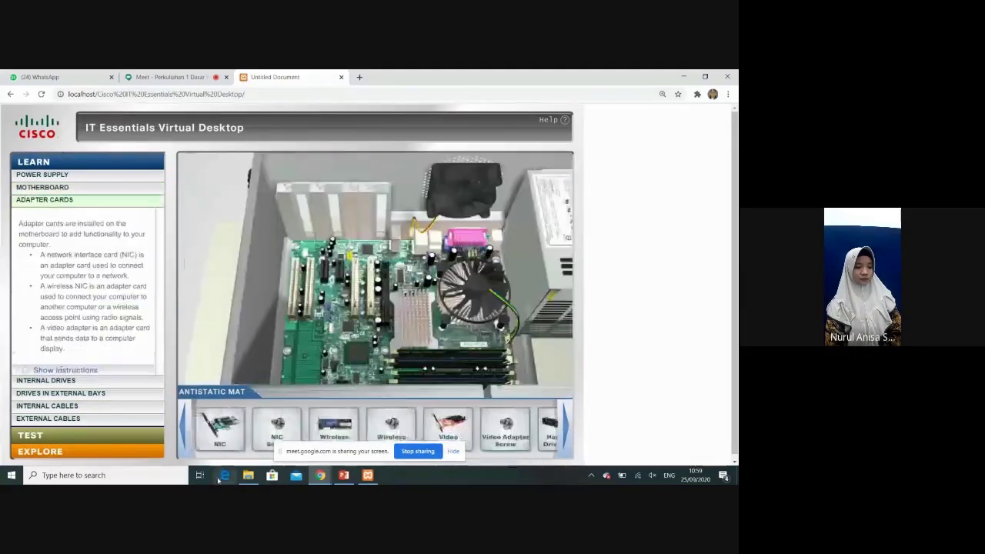
pyautogui.moveTo(208, 443)
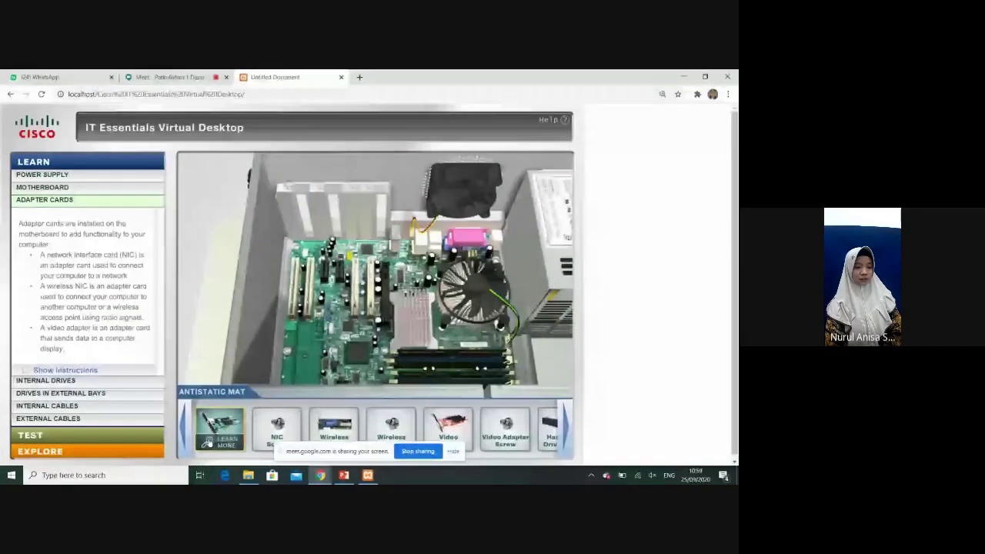
pyautogui.moveTo(207, 435); pyautogui.dragTo(370, 277)
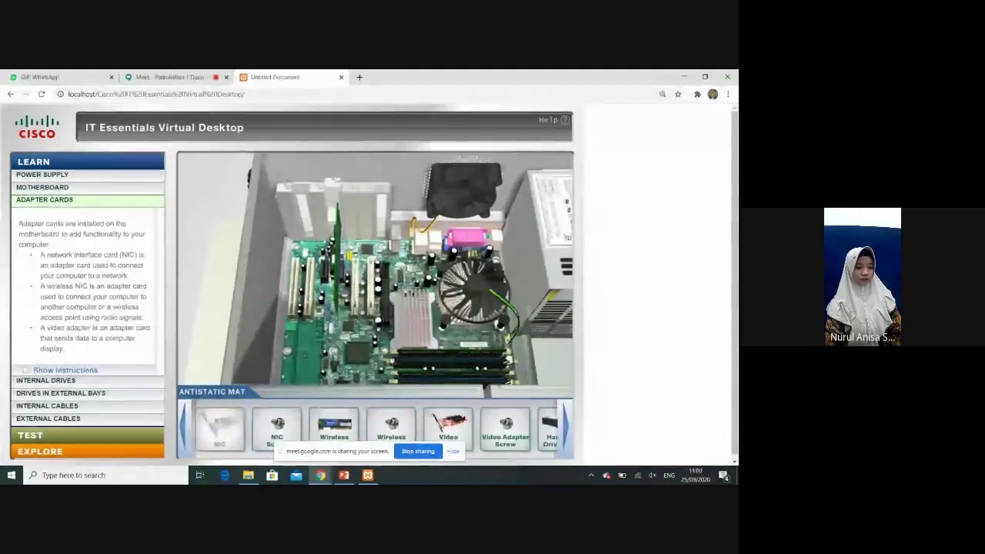
pyautogui.moveTo(277, 428); pyautogui.dragTo(349, 197)
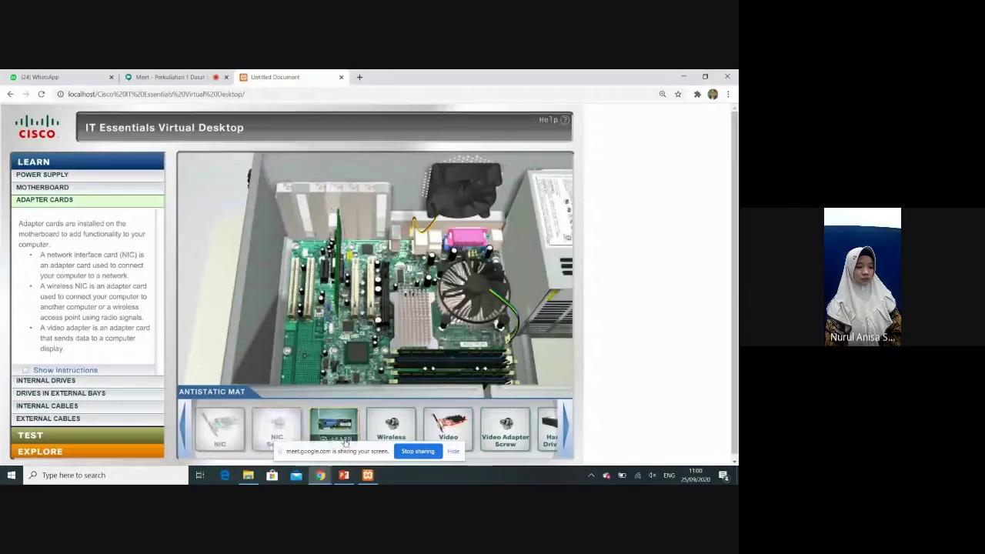
# - Install the wireless NIC and the video adapter in their expansion slots and secure each with its own screw
pyautogui.moveTo(345, 443); pyautogui.dragTo(339, 293)
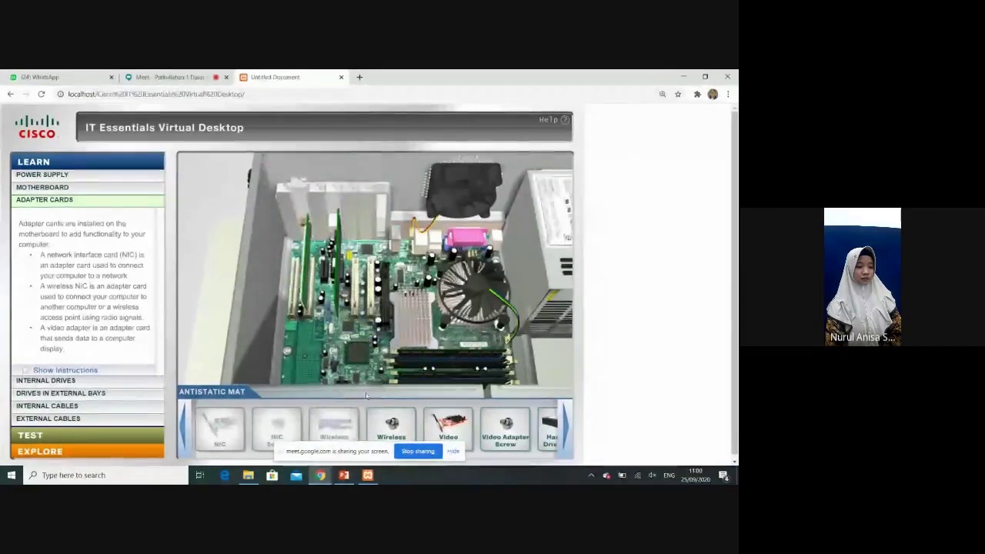
pyautogui.moveTo(391, 424); pyautogui.dragTo(315, 208)
pyautogui.moveTo(448, 425); pyautogui.dragTo(385, 292)
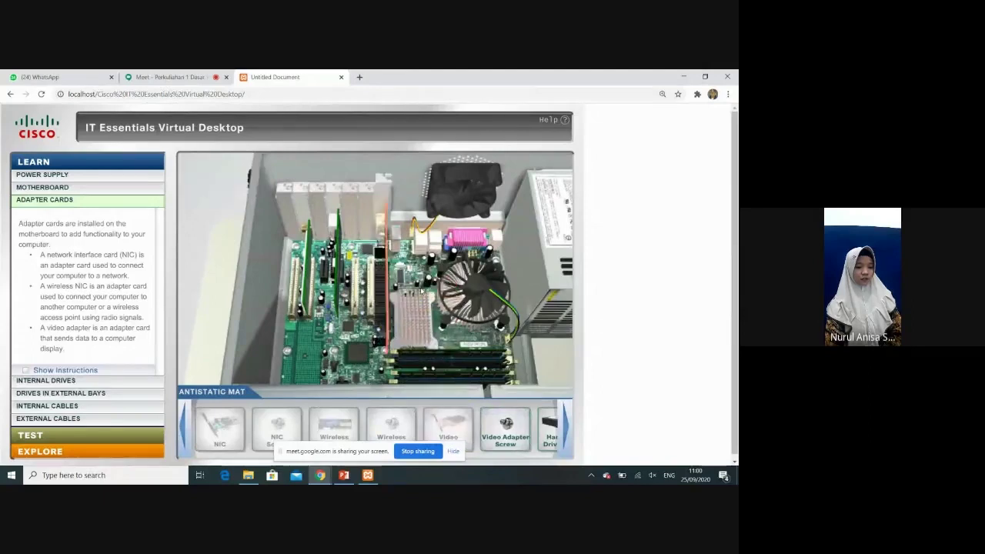
pyautogui.moveTo(506, 435); pyautogui.dragTo(387, 190)
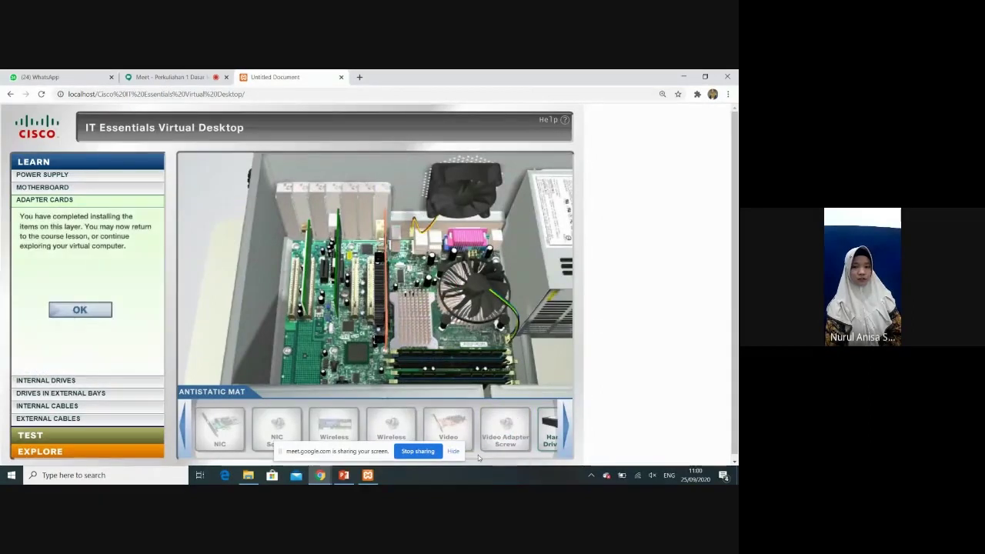
# - Try to place the hard disk drive in the case while still in the adapter cards stage
pyautogui.moveTo(550, 431)
pyautogui.mouseDown()
pyautogui.moveTo(545, 417)
pyautogui.moveTo(562, 427)
pyautogui.mouseUp()
pyautogui.click(566, 431)
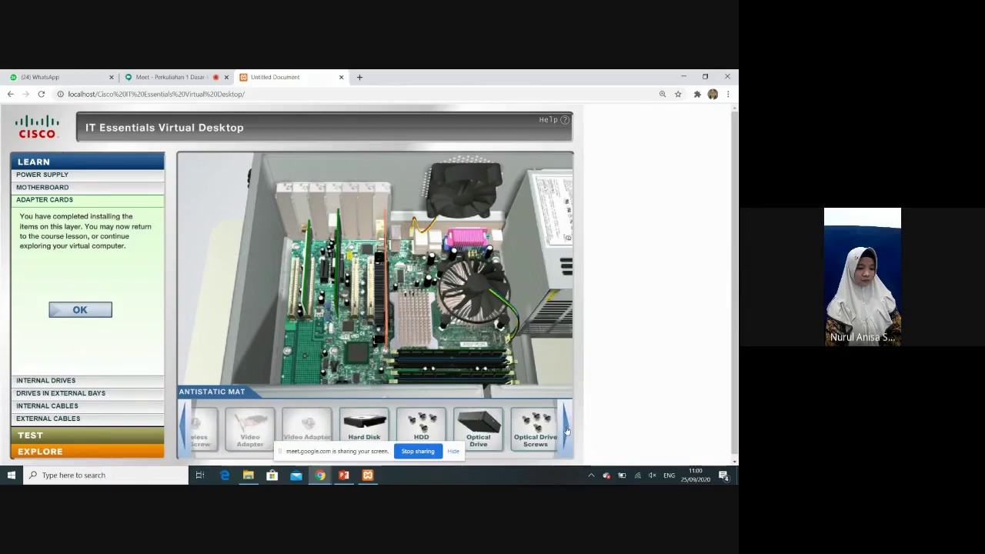
pyautogui.click(259, 432)
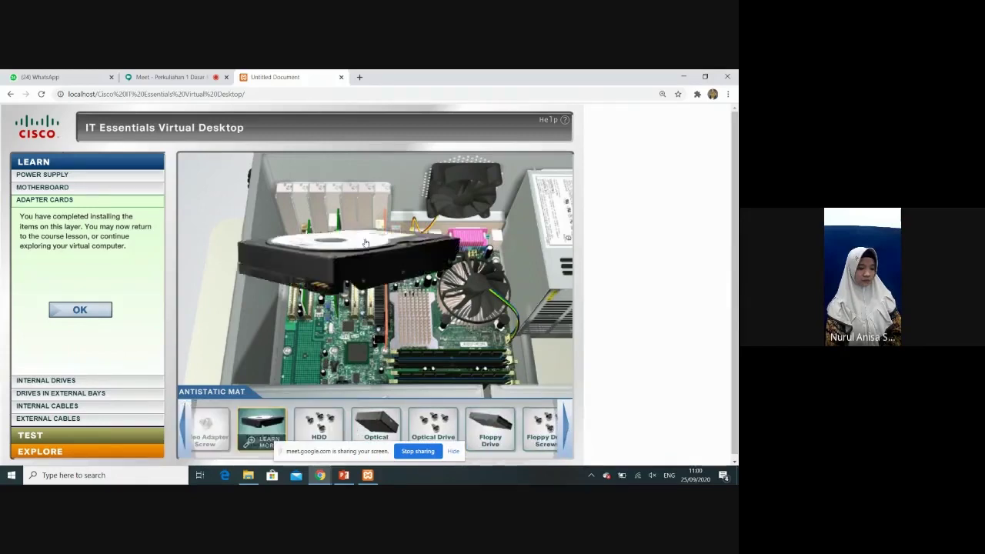
pyautogui.click(265, 431)
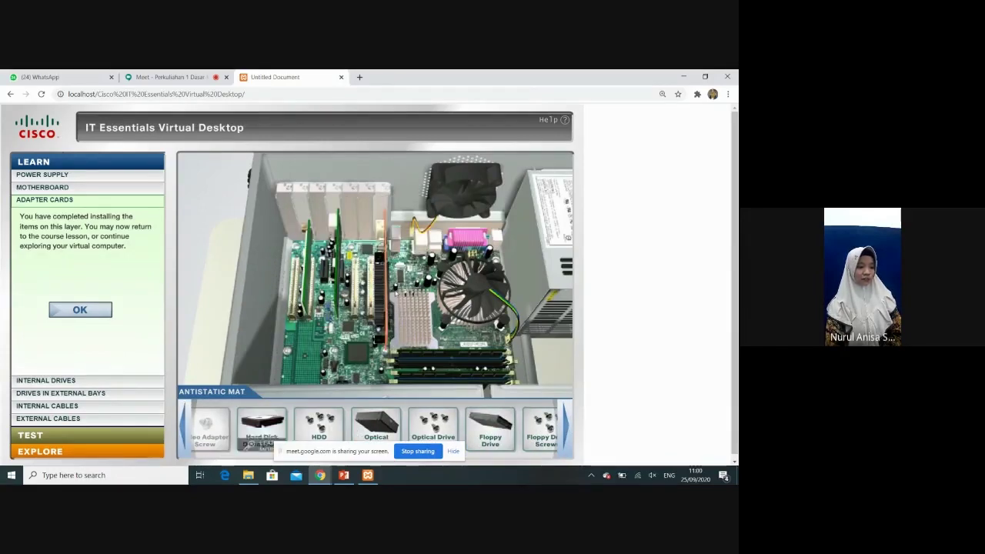
pyautogui.moveTo(263, 423); pyautogui.dragTo(346, 316)
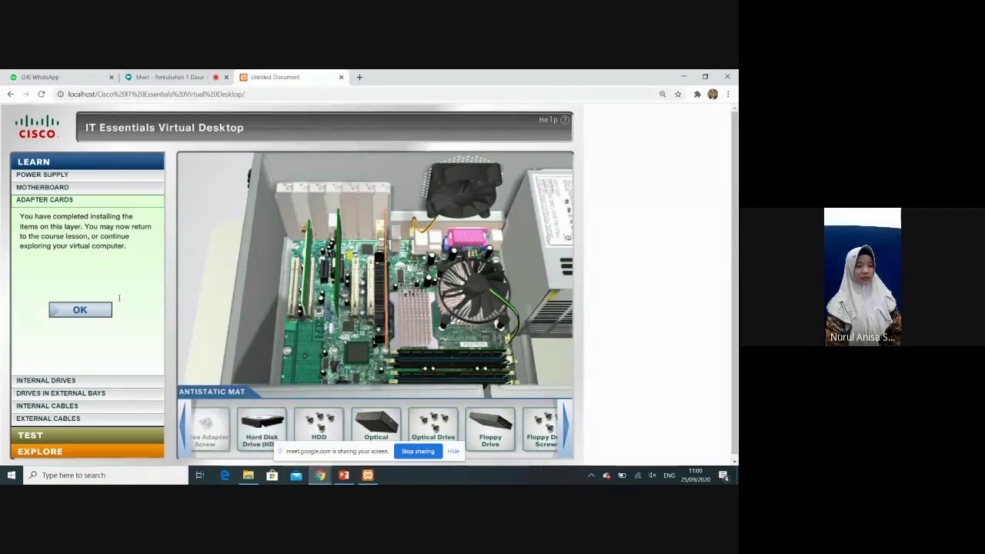
# - Start the internal drives stage, install the hard disk drive level in the internal bay and fasten it with the HDD screws
pyautogui.click(80, 310)
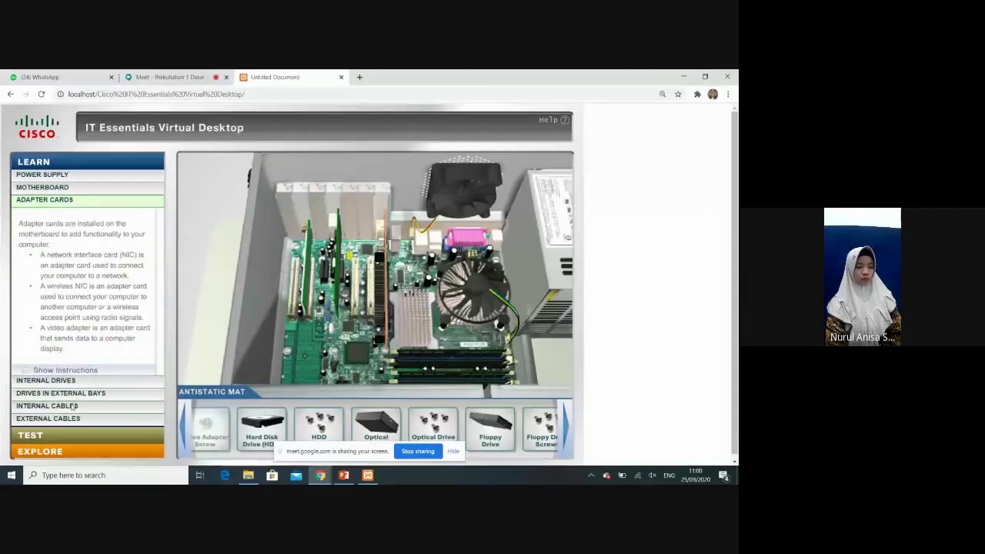
pyautogui.click(79, 382)
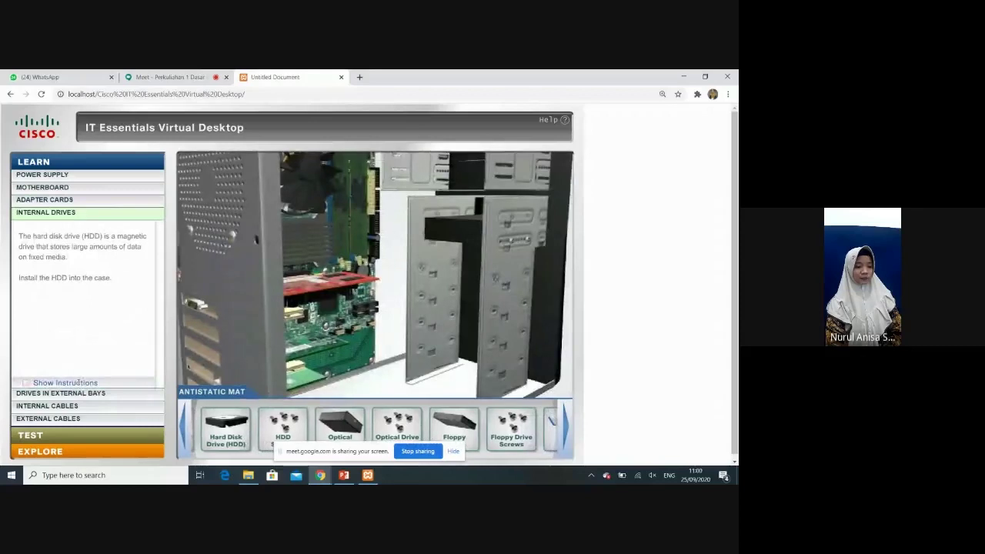
pyautogui.moveTo(226, 427); pyautogui.dragTo(392, 300)
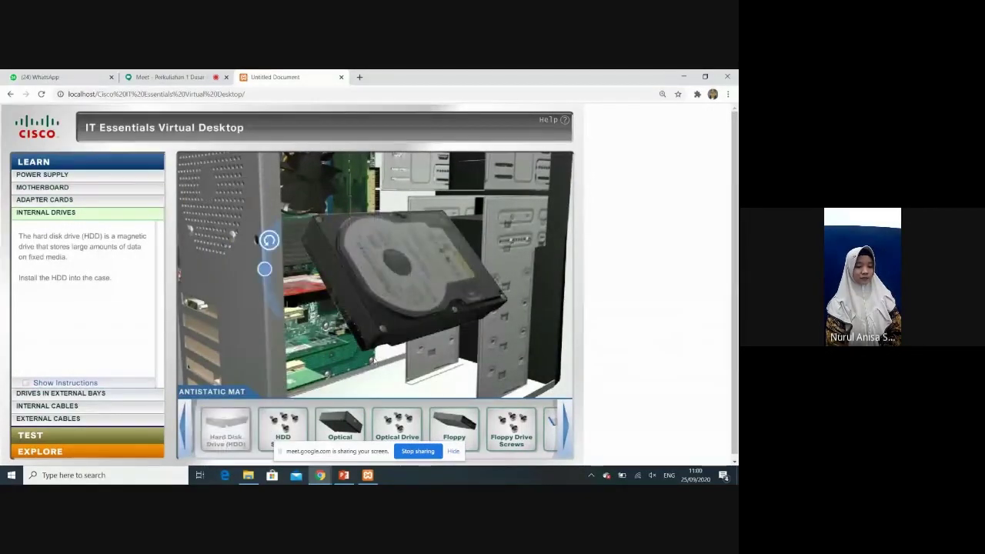
pyautogui.click(267, 297)
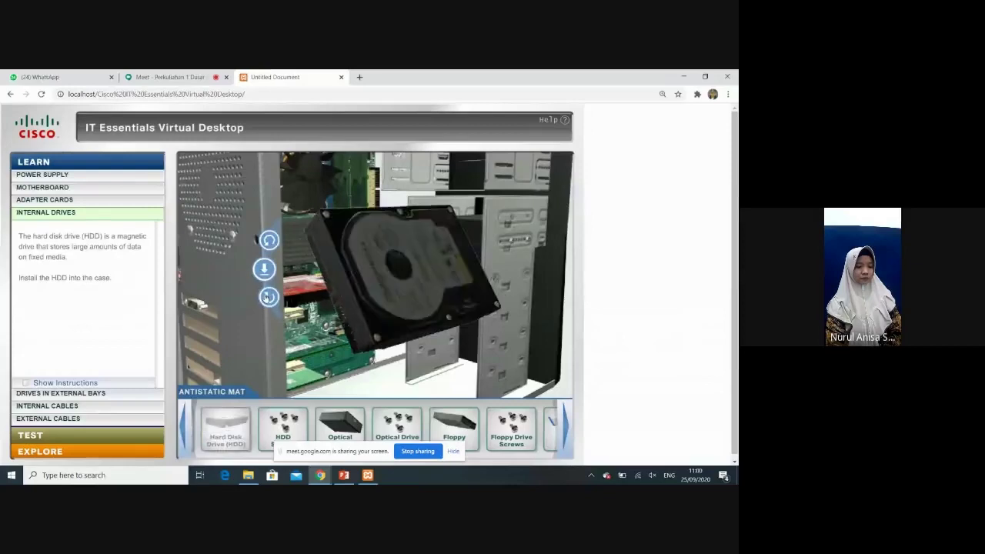
pyautogui.click(267, 247)
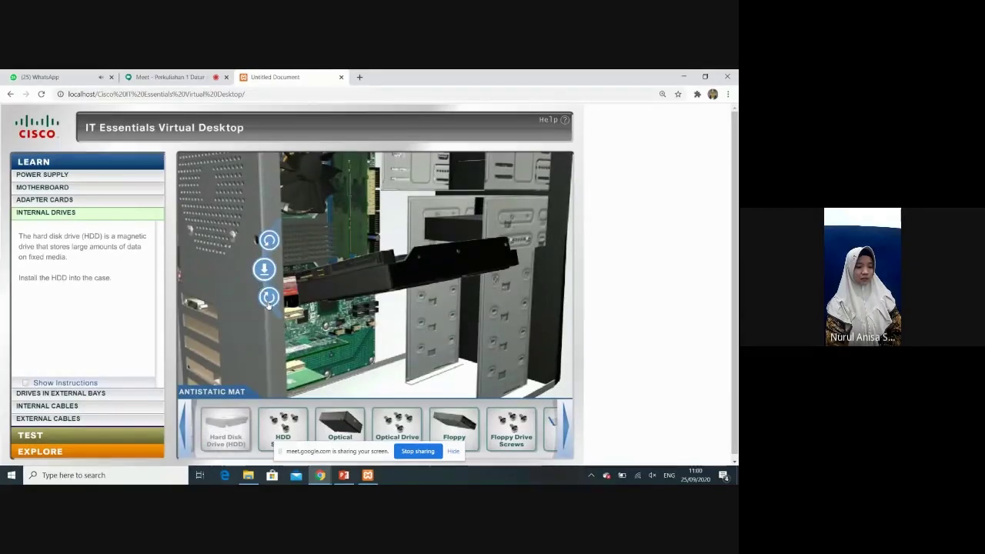
pyautogui.click(268, 298)
pyautogui.click(268, 299)
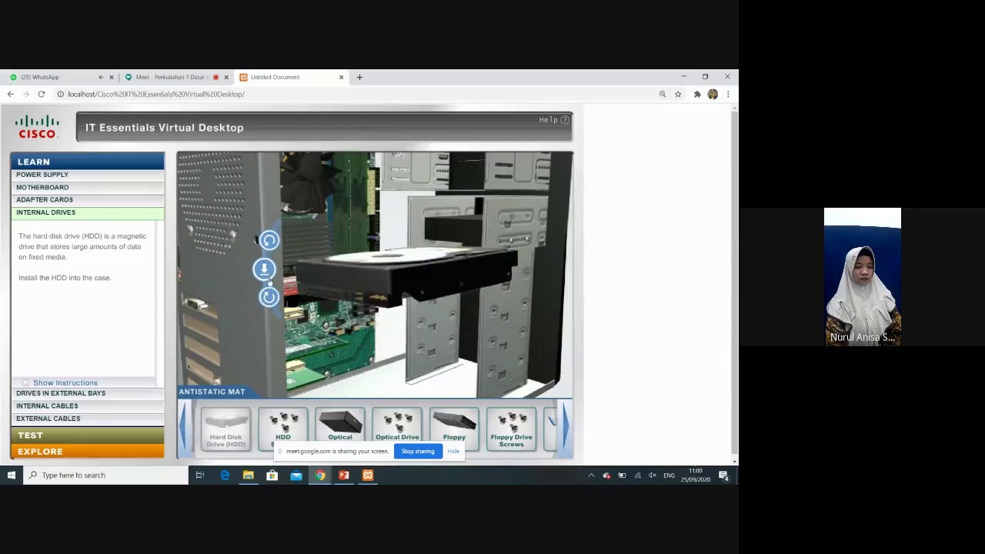
pyautogui.click(267, 270)
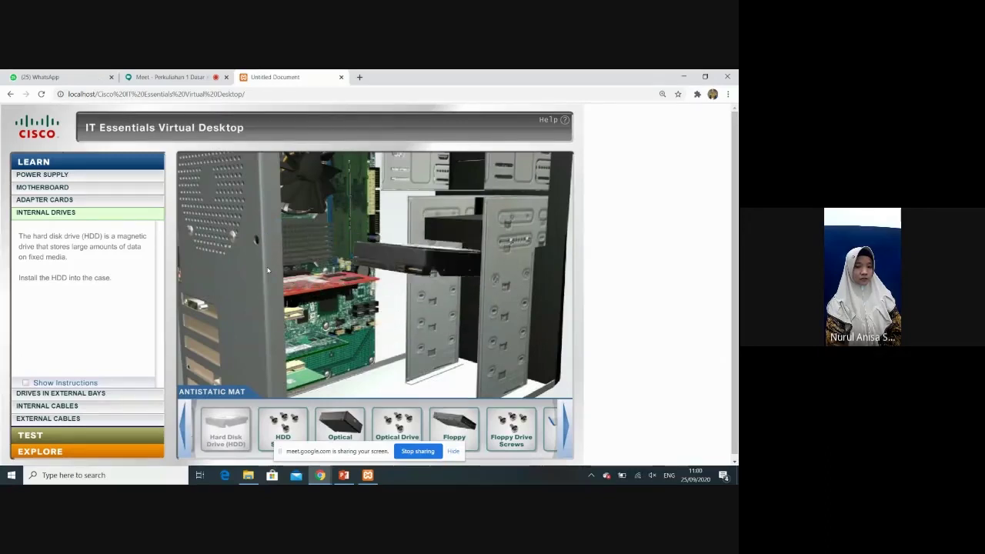
pyautogui.moveTo(269, 419); pyautogui.dragTo(492, 285)
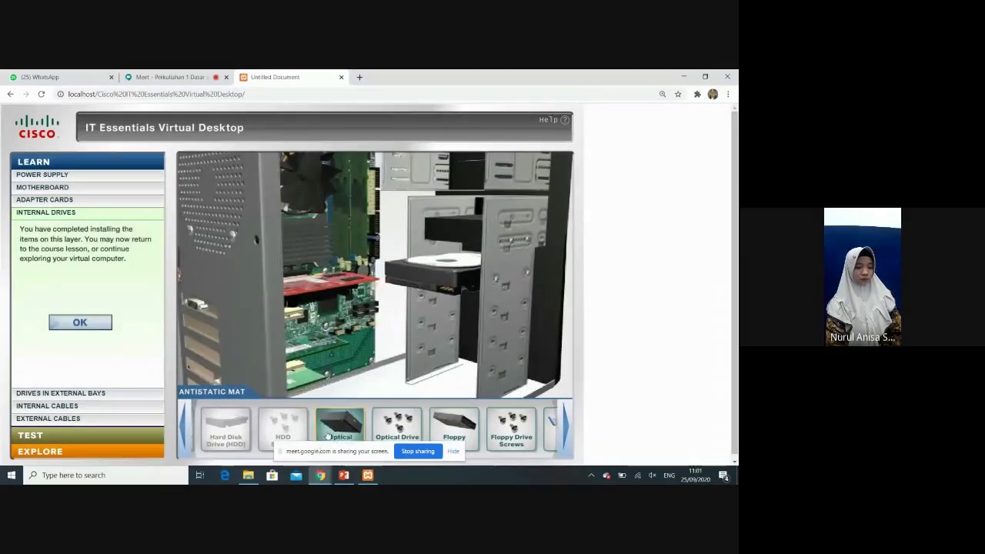
pyautogui.click(80, 324)
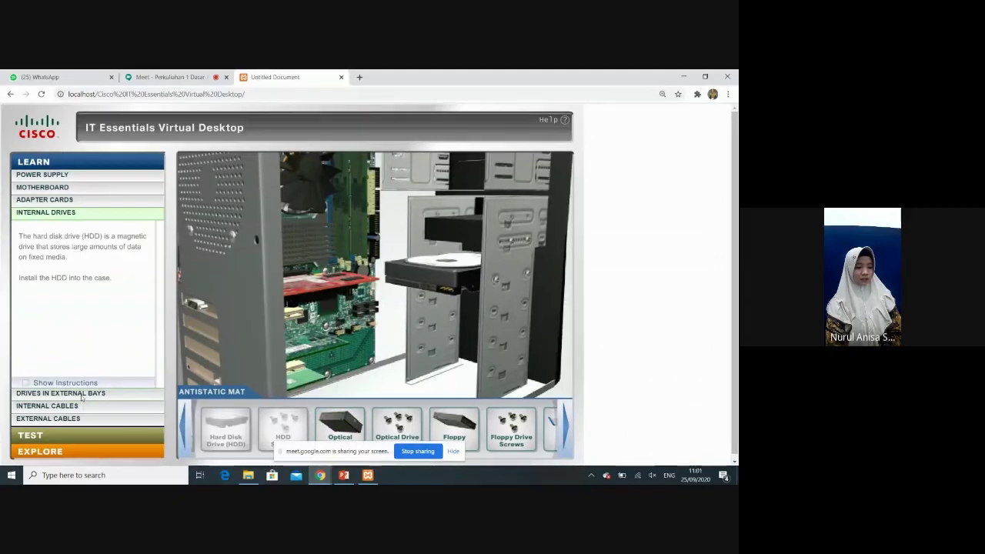
# - Start the external bays stage, install the optical drive upright in the uppermost front bay and fasten it with its screws
pyautogui.moveTo(340, 423); pyautogui.dragTo(363, 315)
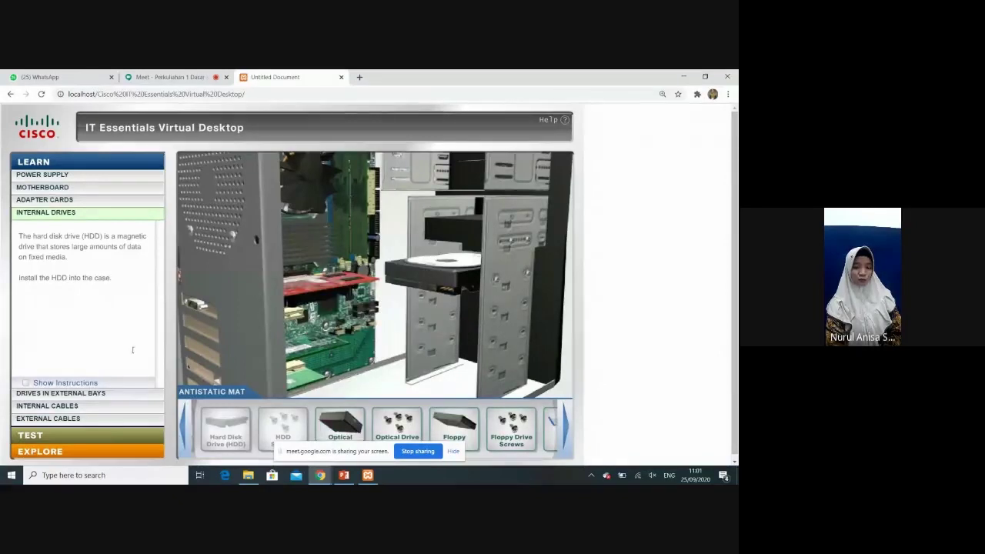
pyautogui.click(88, 393)
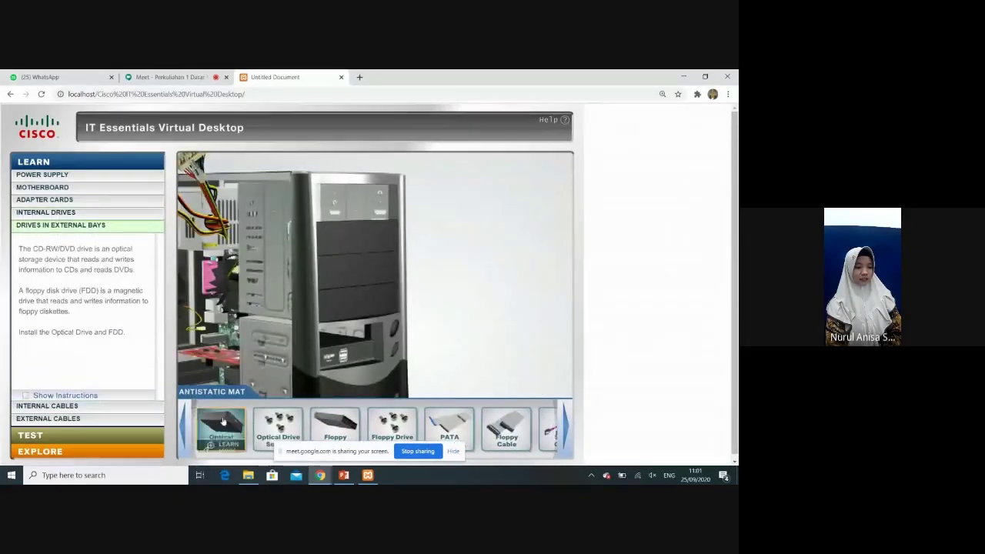
pyautogui.moveTo(223, 427); pyautogui.dragTo(390, 244)
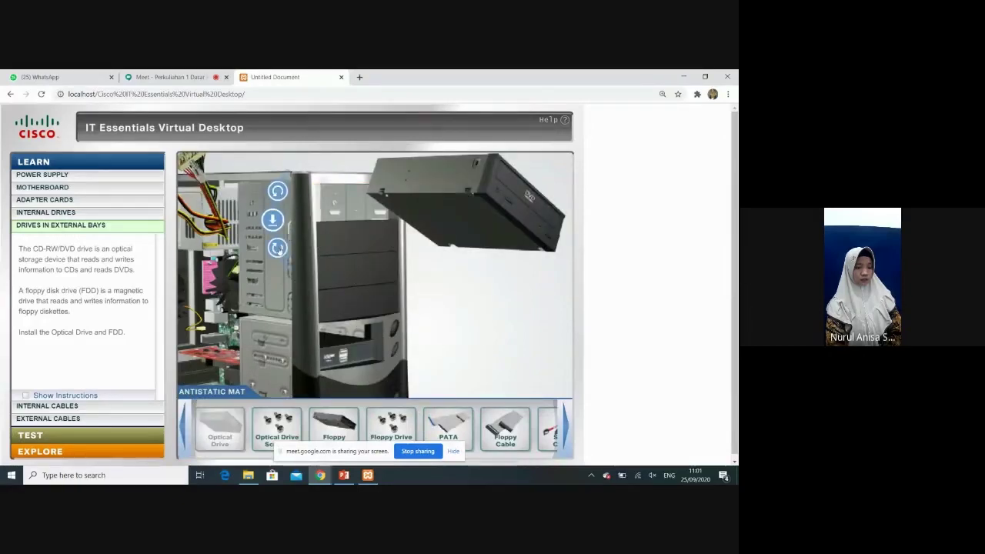
pyautogui.click(277, 247)
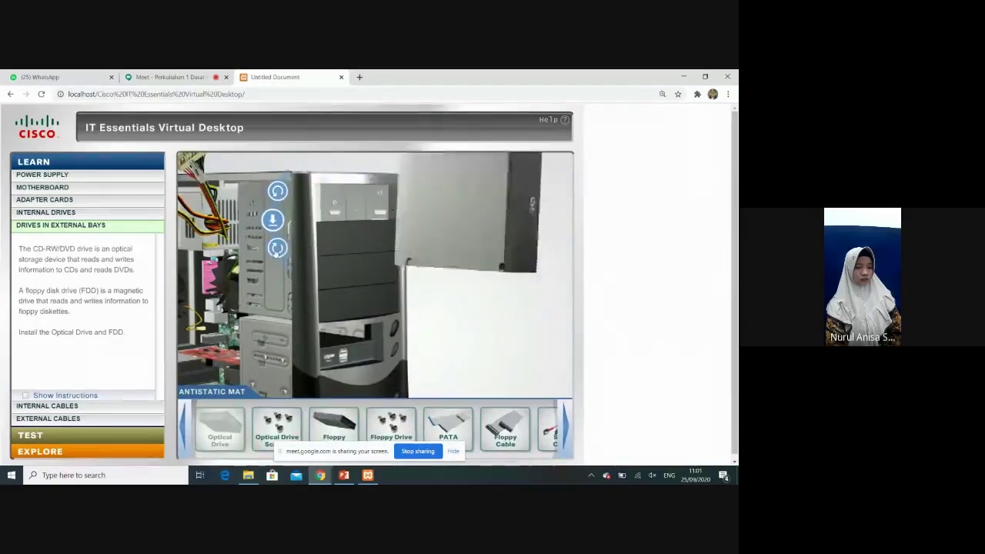
pyautogui.click(277, 248)
pyautogui.click(272, 220)
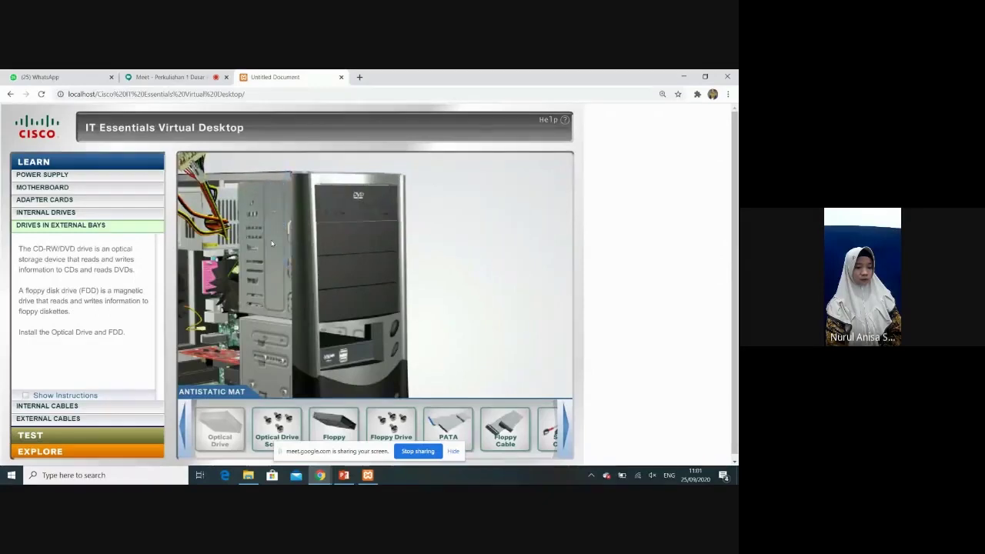
pyautogui.moveTo(291, 390); pyautogui.dragTo(281, 219)
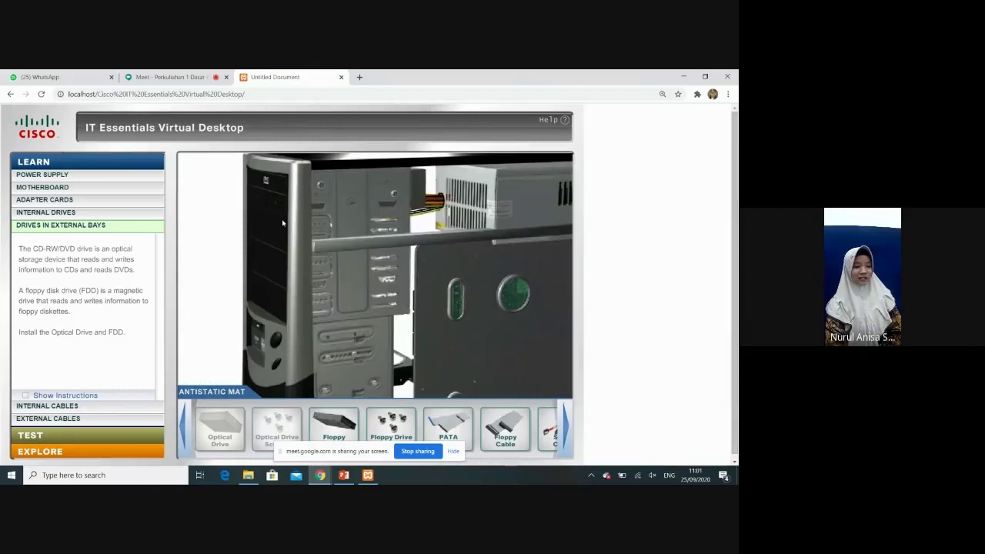
# - Rotate the floppy drive to fit the lower front bay, install it and fasten it with the floppy drive screws
pyautogui.moveTo(334, 423); pyautogui.dragTo(343, 342)
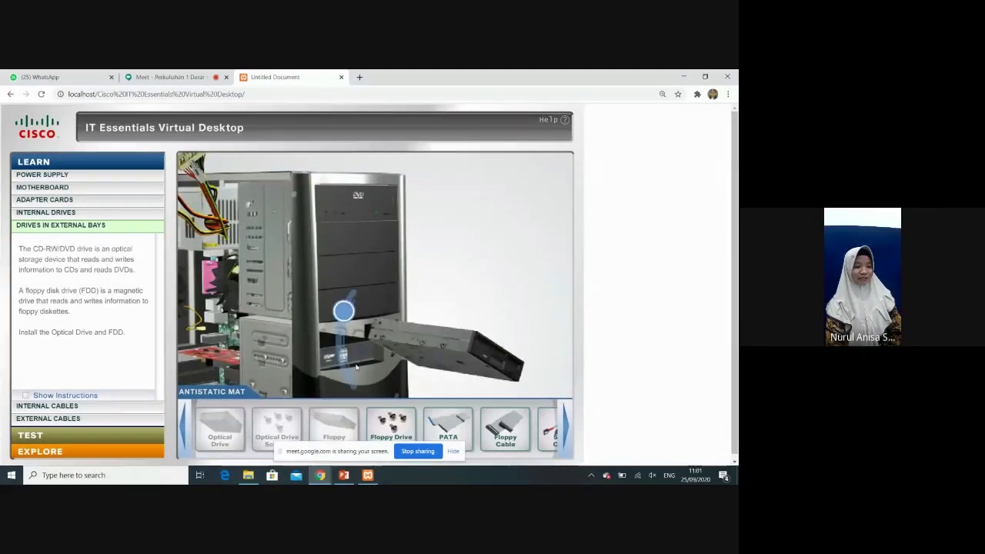
pyautogui.click(343, 369)
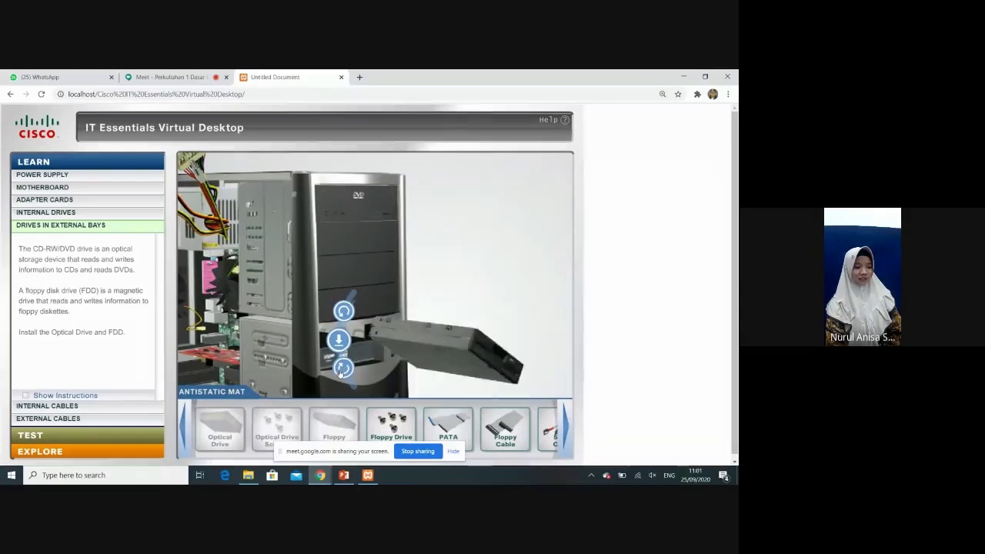
pyautogui.click(343, 312)
pyautogui.click(344, 368)
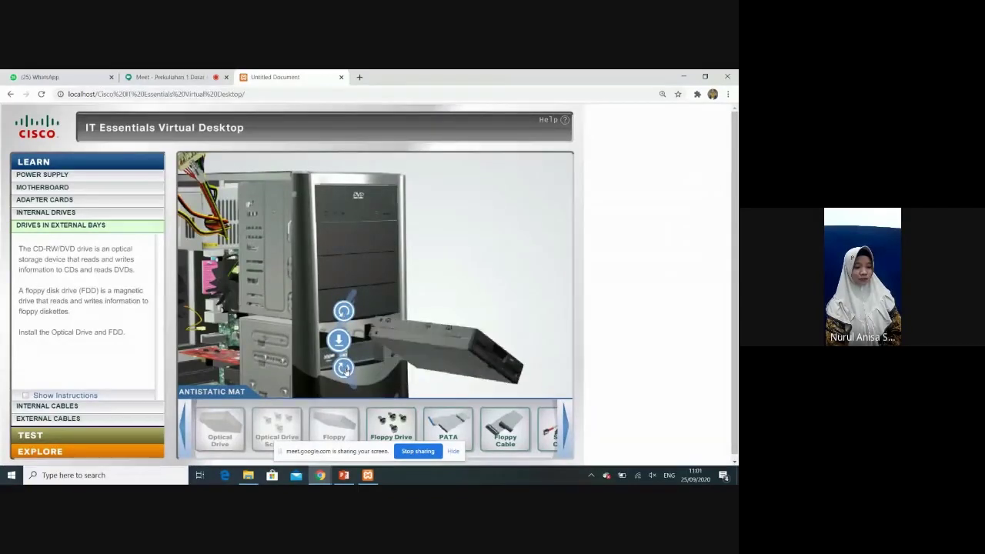
pyautogui.click(344, 312)
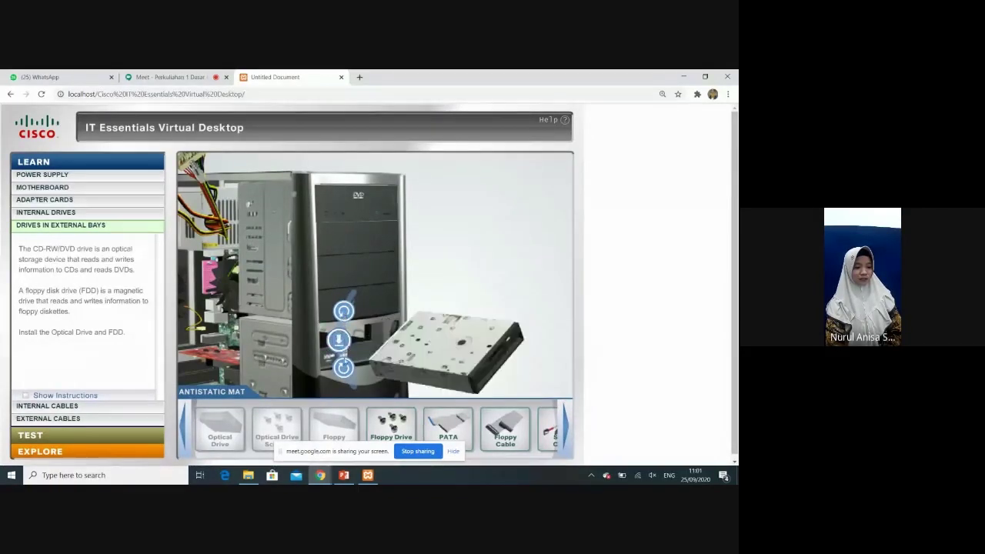
pyautogui.click(344, 369)
pyautogui.click(344, 369)
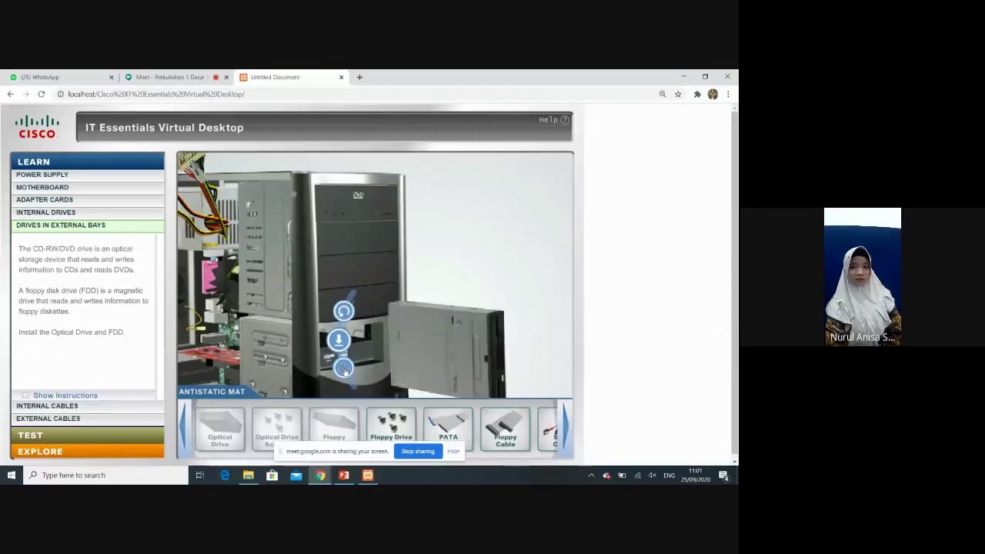
pyautogui.click(340, 340)
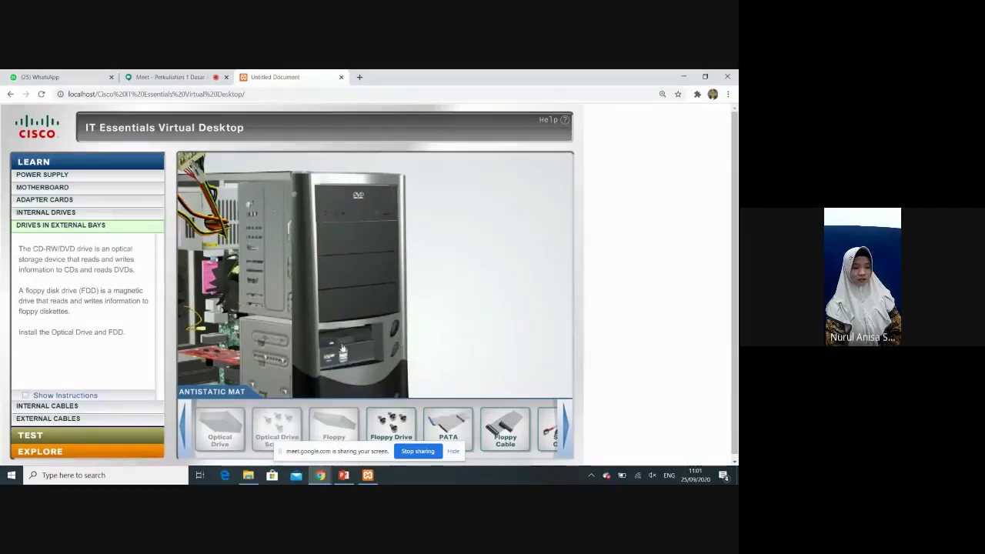
pyautogui.moveTo(391, 424); pyautogui.dragTo(289, 354)
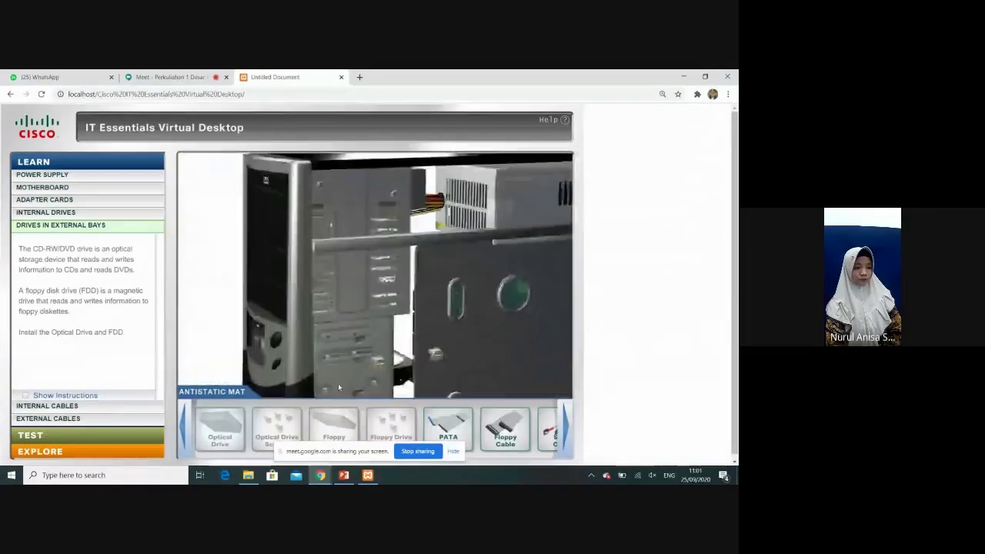
pyautogui.moveTo(446, 422); pyautogui.dragTo(429, 301)
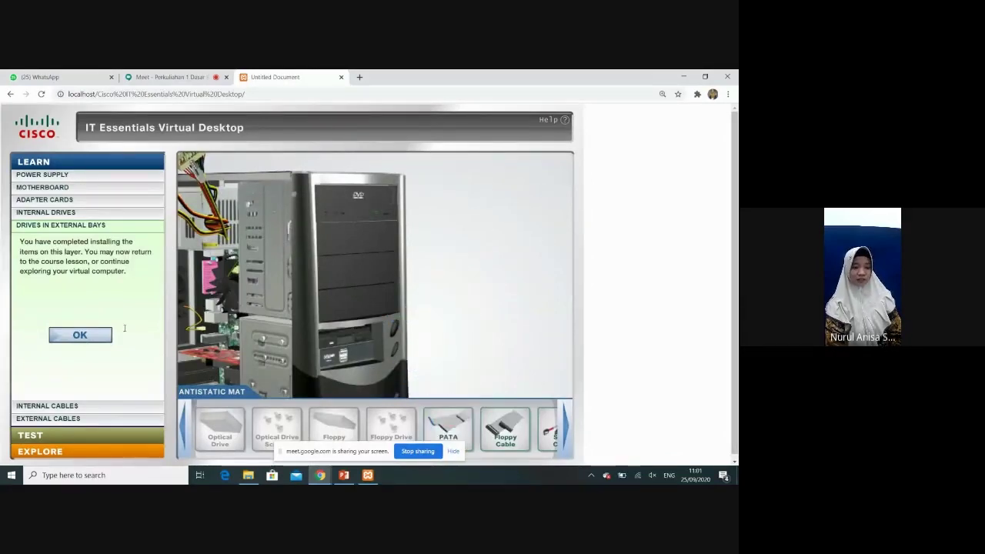
# - Close the completed external bays stage, start the internal cables stage and connect the 20-pin ATX power connector to the motherboard
pyautogui.click(80, 336)
pyautogui.click(75, 406)
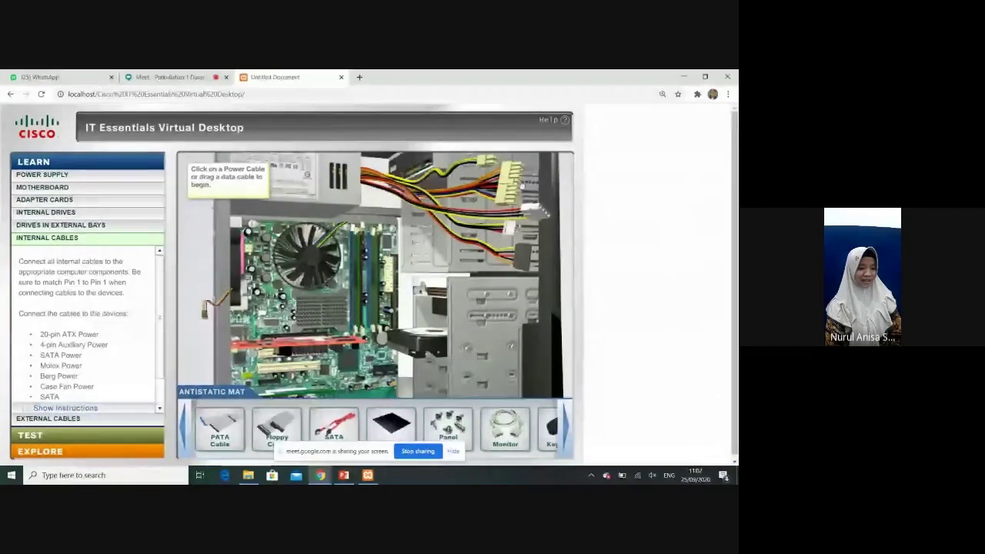
pyautogui.click(522, 184)
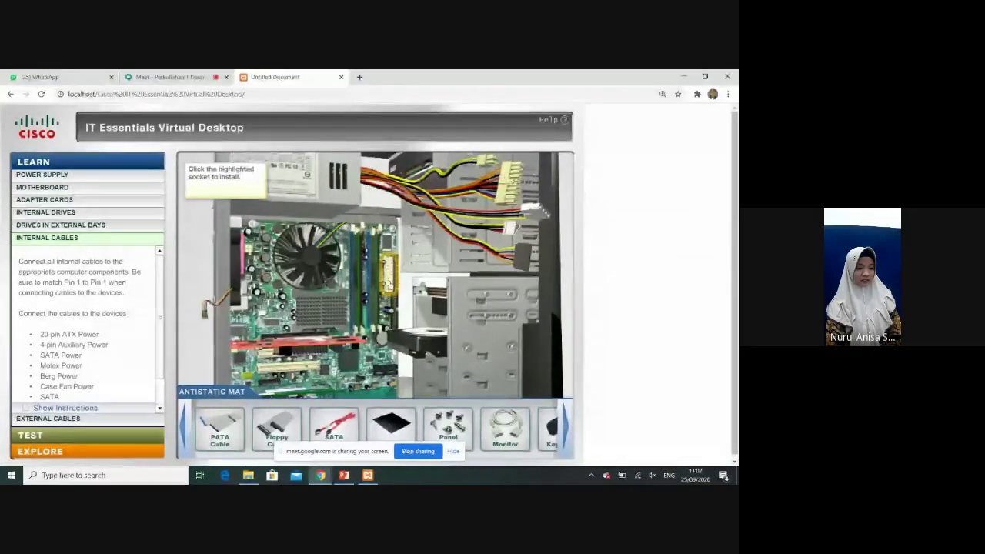
pyautogui.click(388, 279)
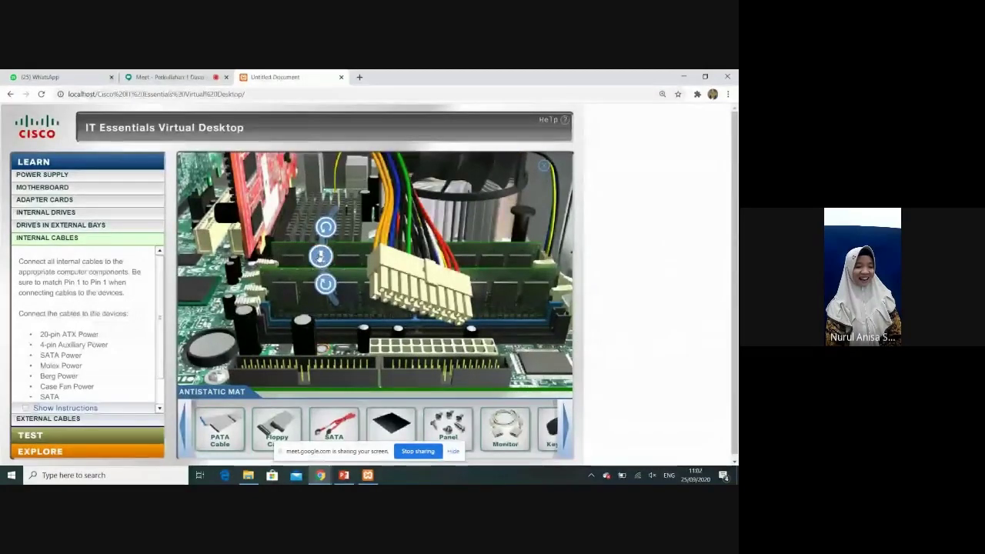
pyautogui.click(321, 256)
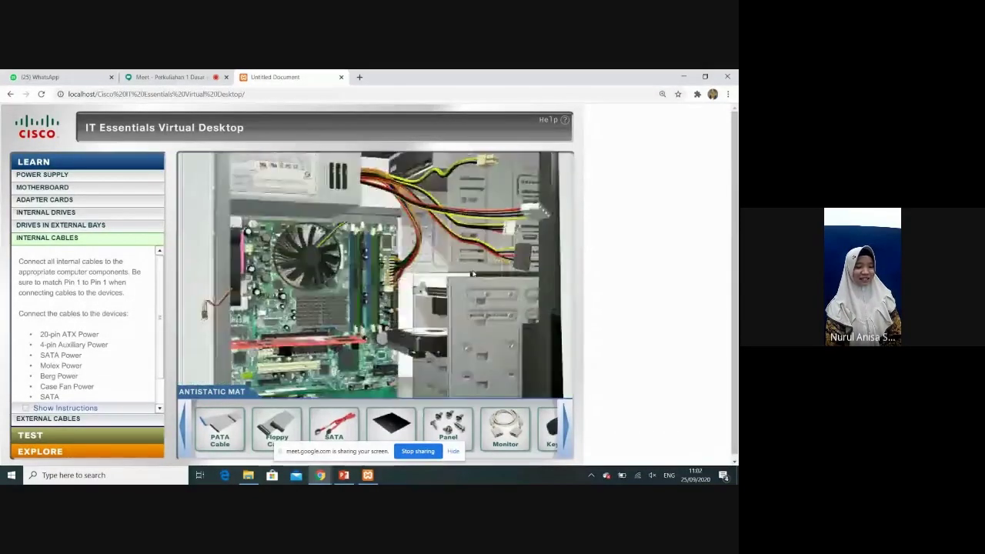
# - Rotate the 4-pin auxiliary power connector to match its motherboard socket beside the CPU fan and plug it in
pyautogui.click(487, 164)
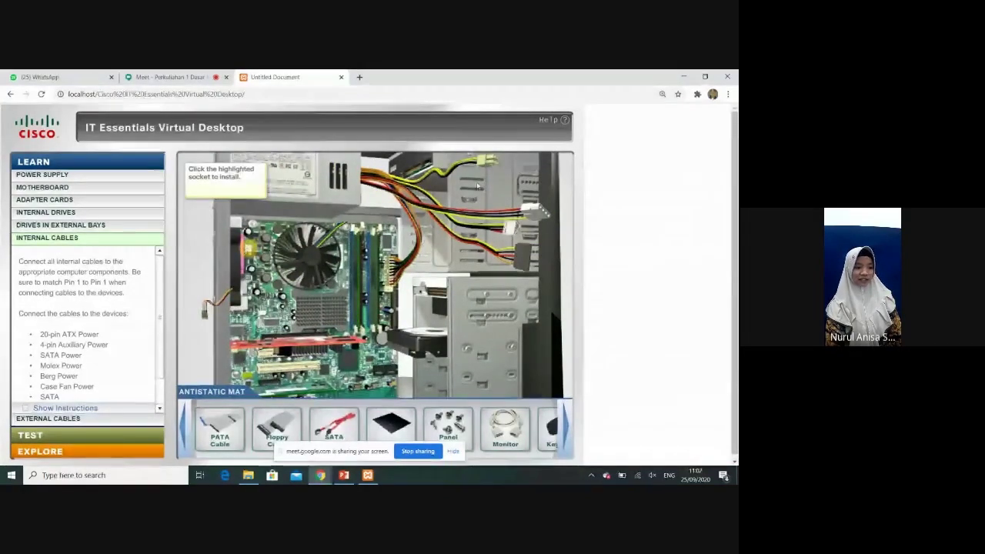
pyautogui.click(250, 248)
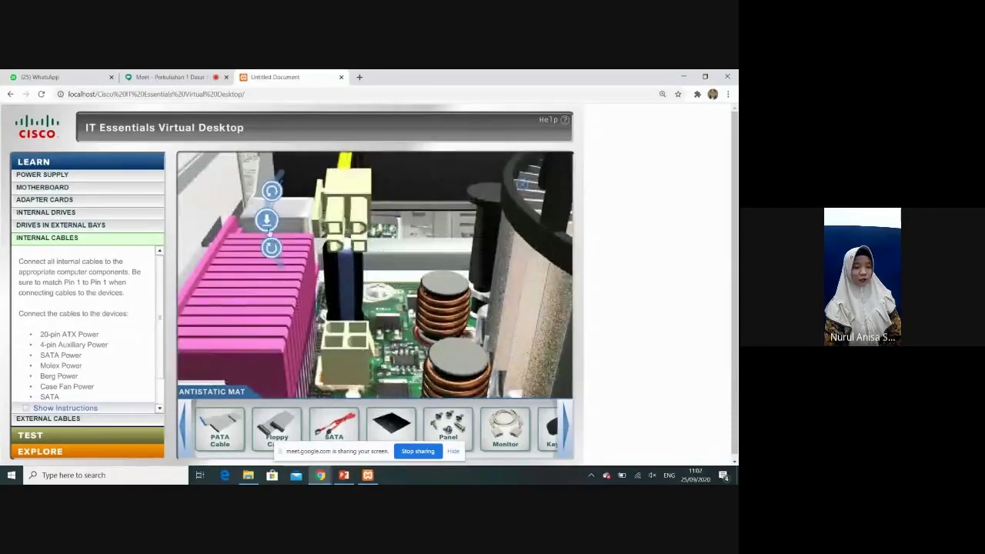
pyautogui.click(270, 248)
pyautogui.click(271, 199)
pyautogui.click(272, 248)
pyautogui.click(274, 250)
pyautogui.click(266, 221)
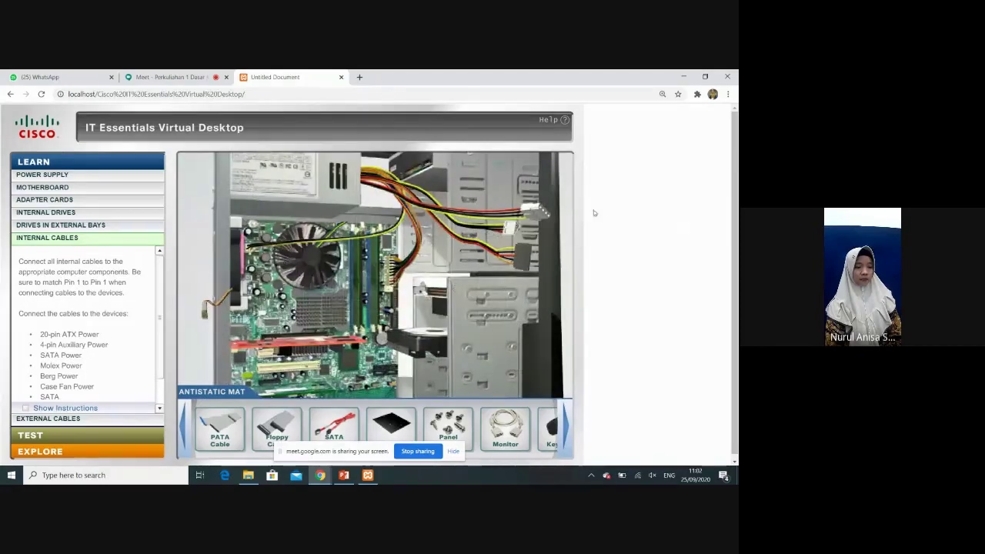
# - Connect the Molex power connector to the optical drive and the Berg power connector to the floppy drive
pyautogui.click(538, 216)
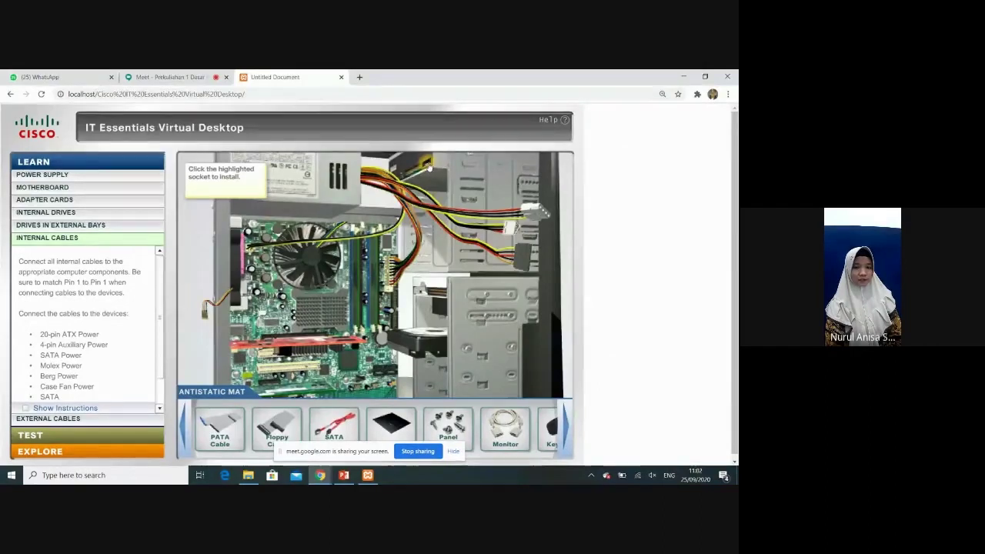
pyautogui.click(430, 167)
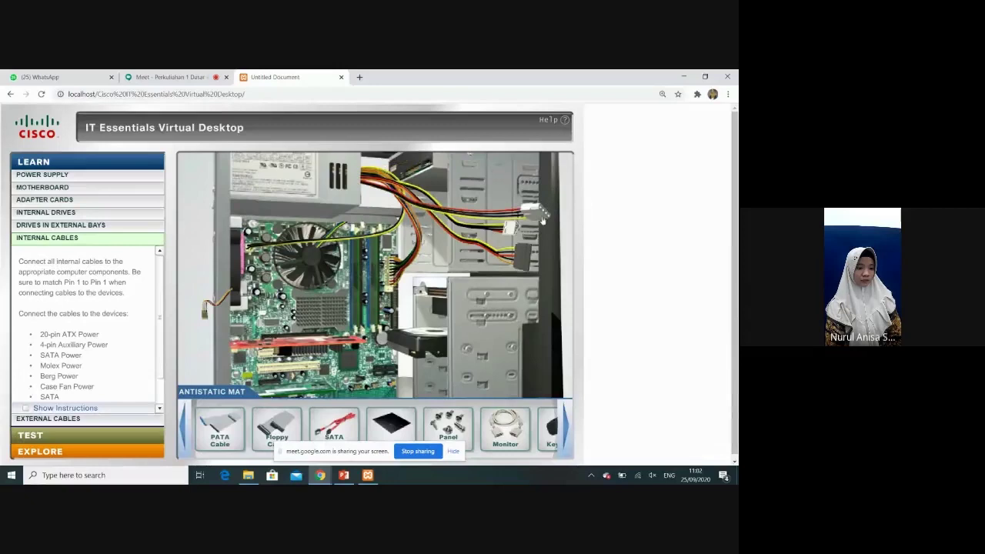
pyautogui.click(425, 166)
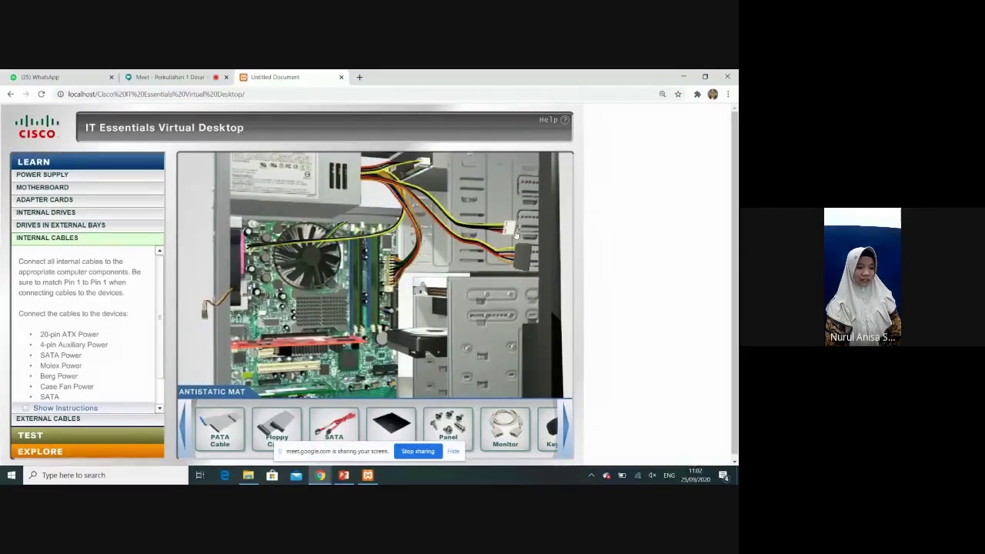
pyautogui.click(428, 296)
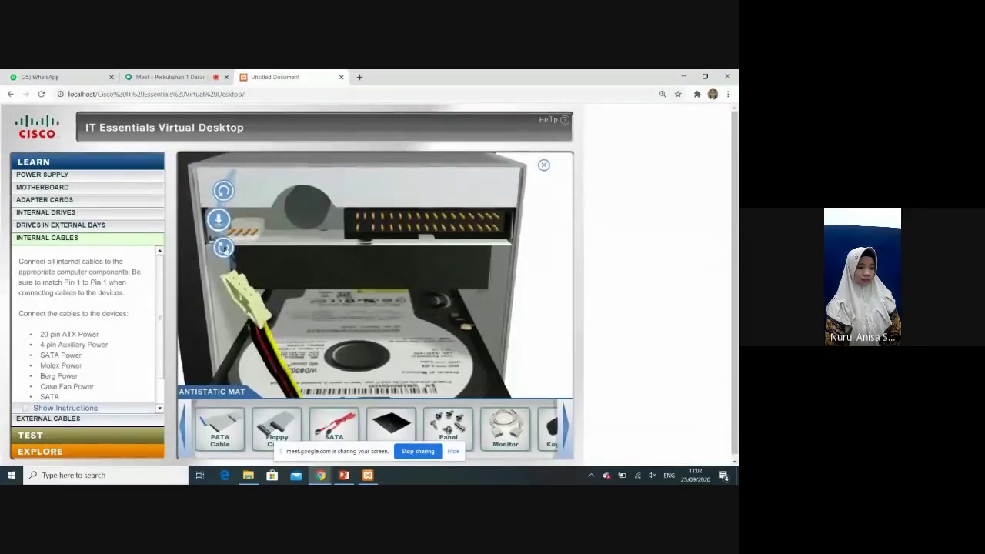
pyautogui.click(218, 222)
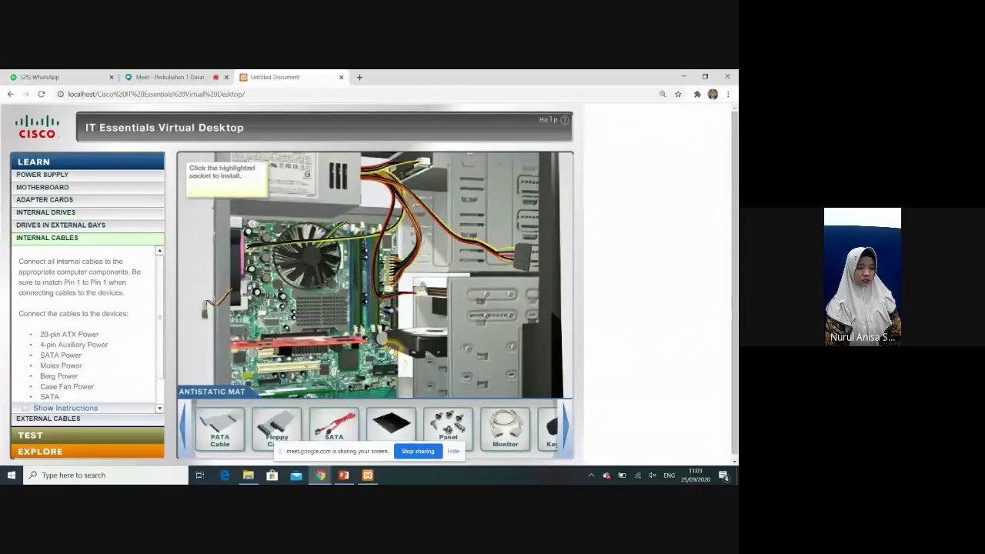
# - Connect the SATA power connector to the hard disk drive and the case fan power connector to its motherboard header
pyautogui.click(391, 350)
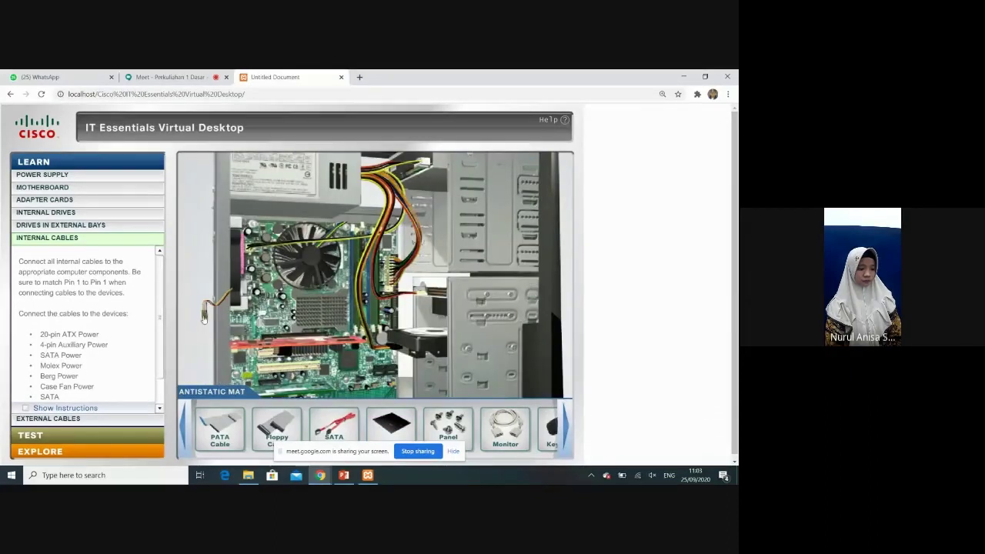
pyautogui.click(203, 317)
pyautogui.click(262, 314)
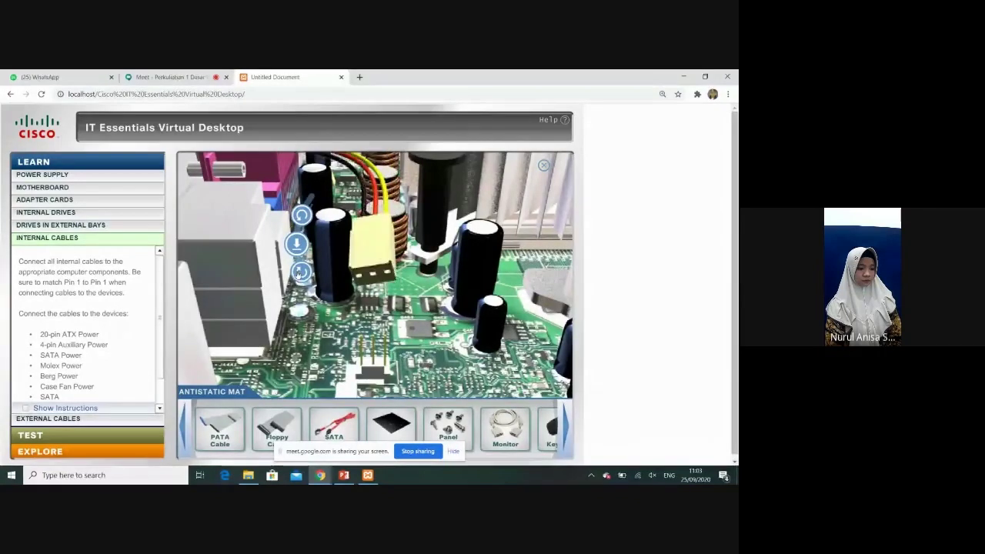
pyautogui.click(297, 244)
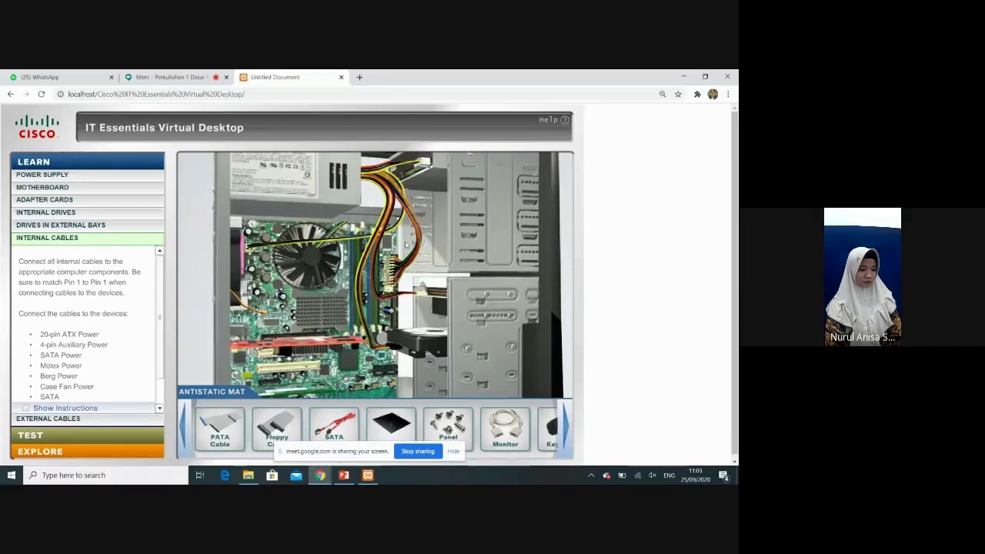
# - Rotate the blue end of the PATA cable to match Pin 1 and plug it into the motherboard's PATA connector
pyautogui.moveTo(220, 424); pyautogui.dragTo(375, 320)
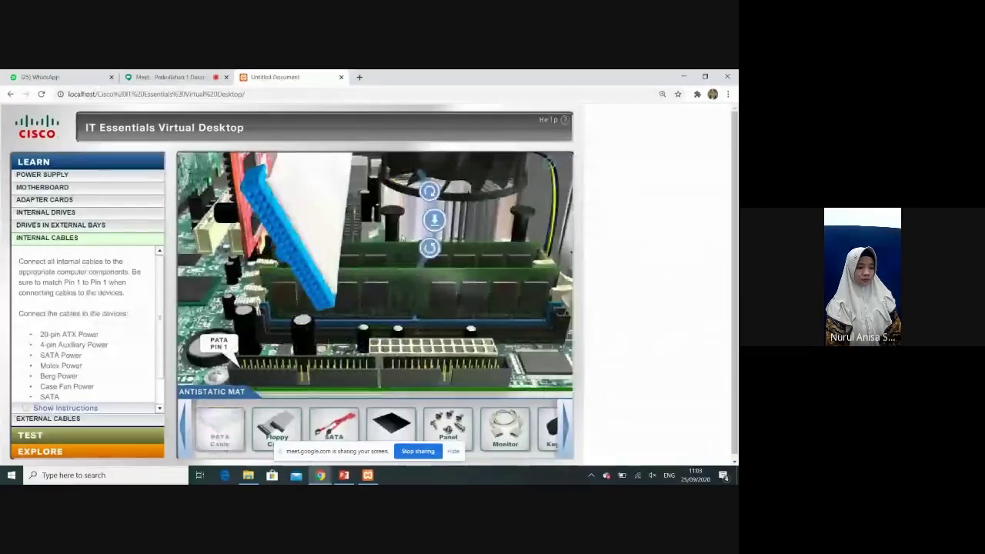
pyautogui.click(429, 247)
pyautogui.click(429, 248)
pyautogui.click(429, 248)
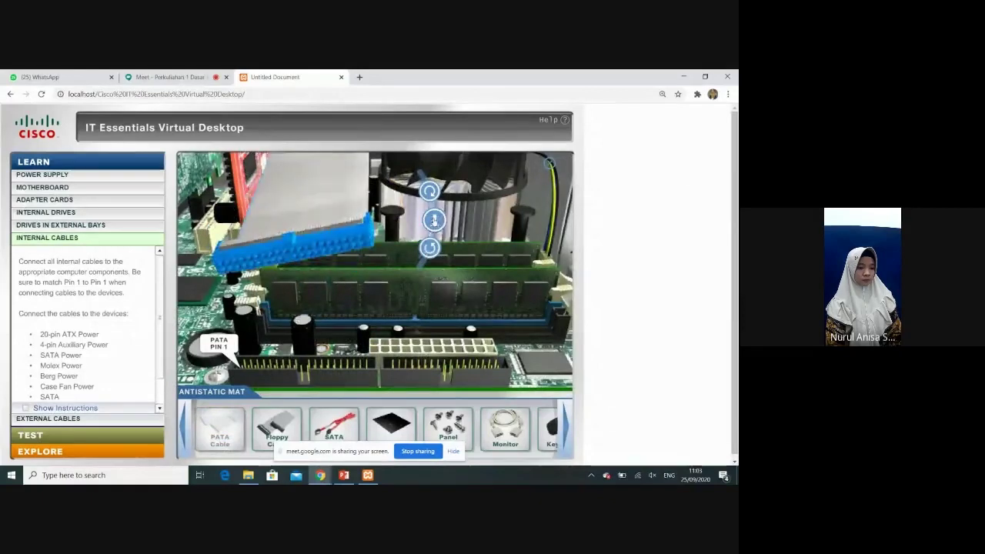
pyautogui.click(429, 192)
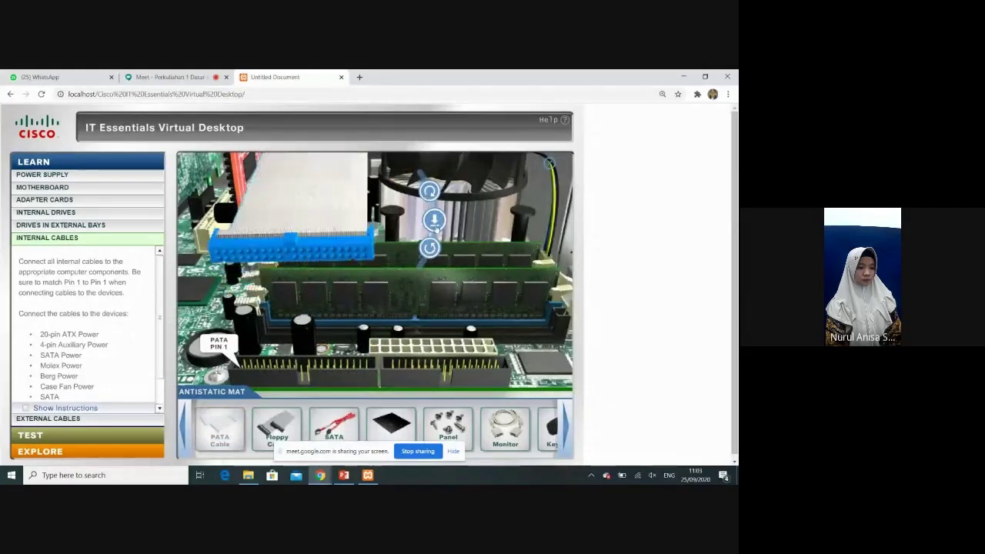
pyautogui.click(434, 222)
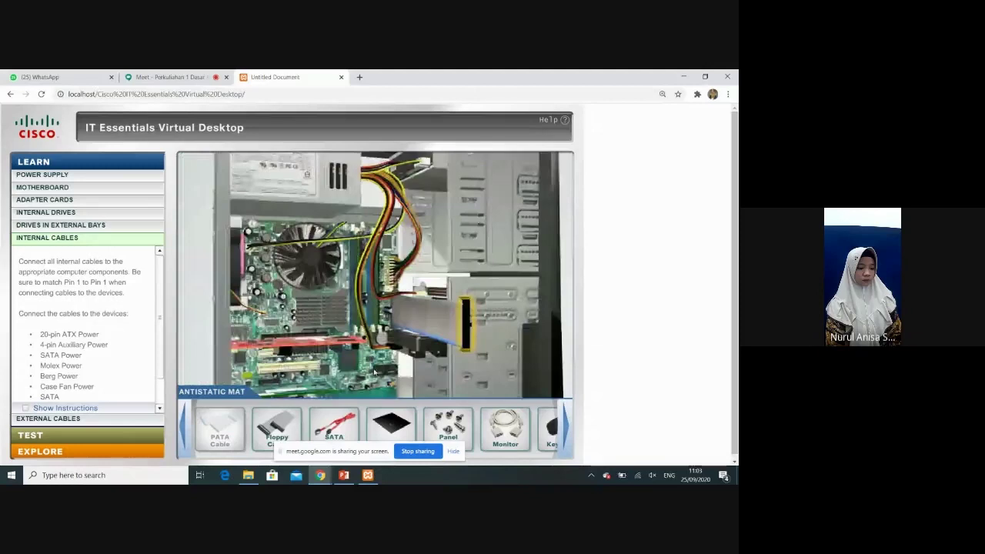
# - Plug the floppy cable into the motherboard's floppy connector, matching Pin 1
pyautogui.moveTo(277, 424); pyautogui.dragTo(363, 283)
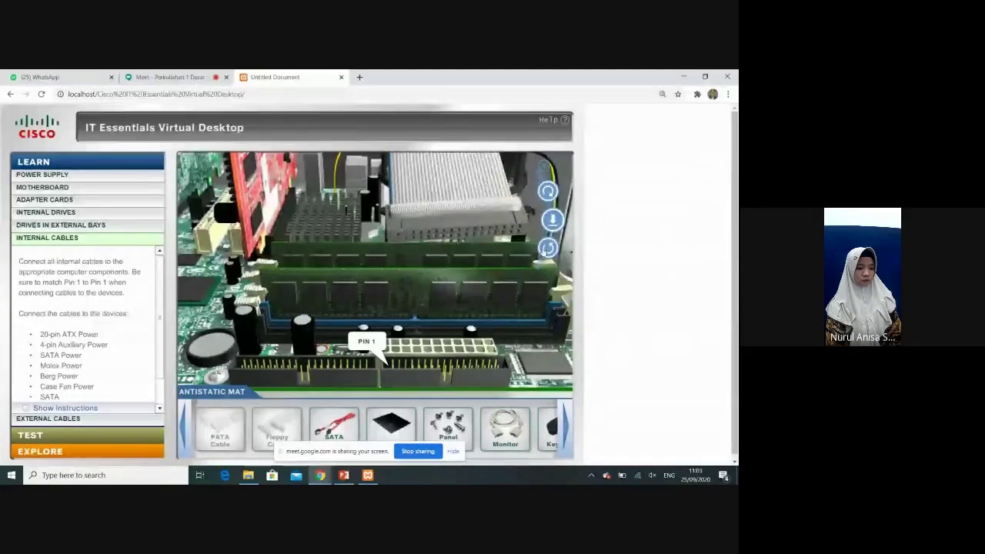
pyautogui.click(553, 221)
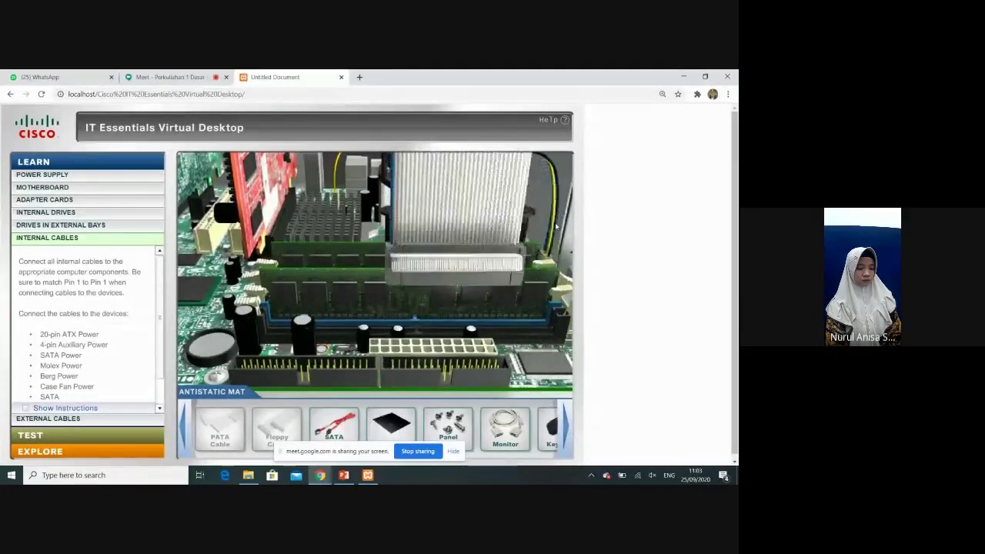
pyautogui.click(467, 269)
# - Connect the SATA data cable from the motherboard's highlighted SATA port to the hard disk drive
pyautogui.moveTo(334, 425); pyautogui.dragTo(384, 368)
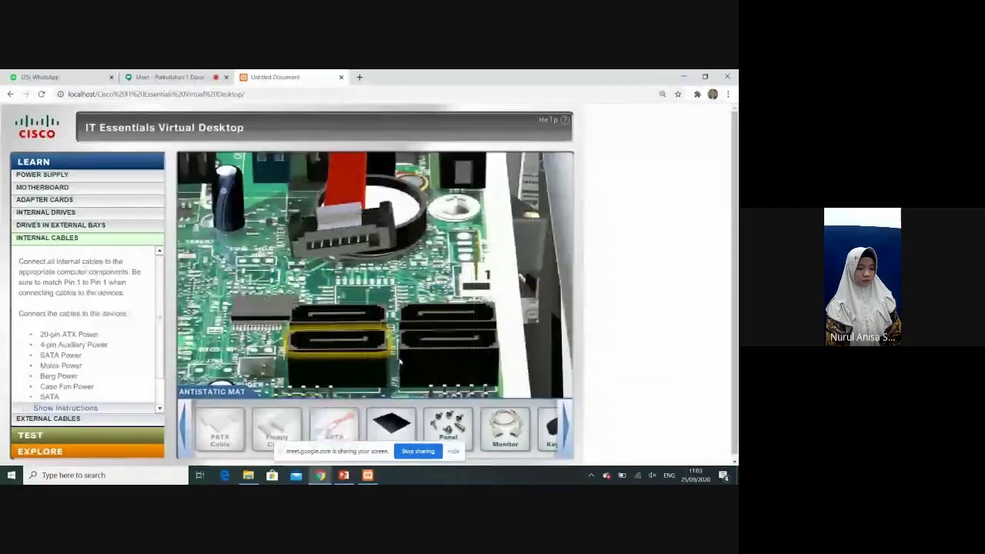
pyautogui.click(218, 221)
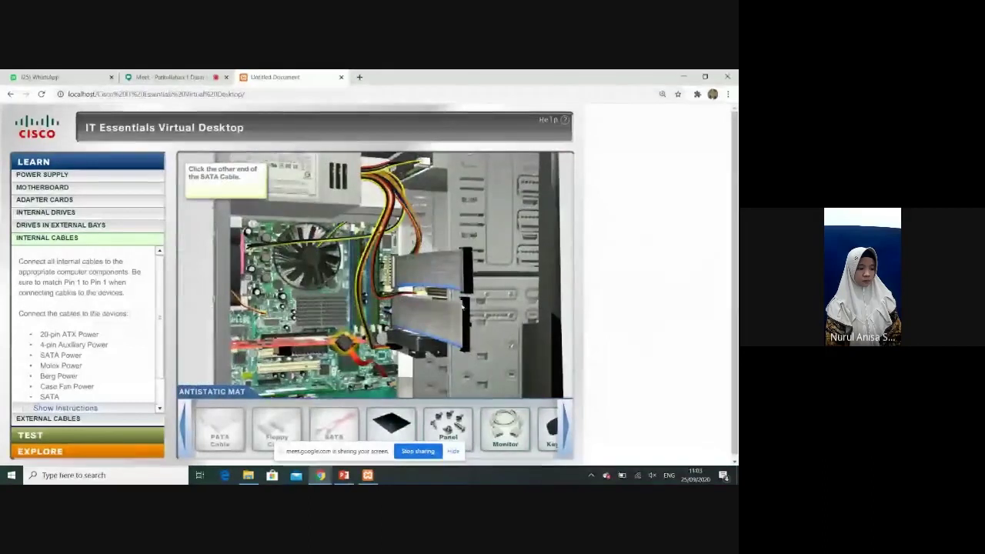
pyautogui.click(348, 346)
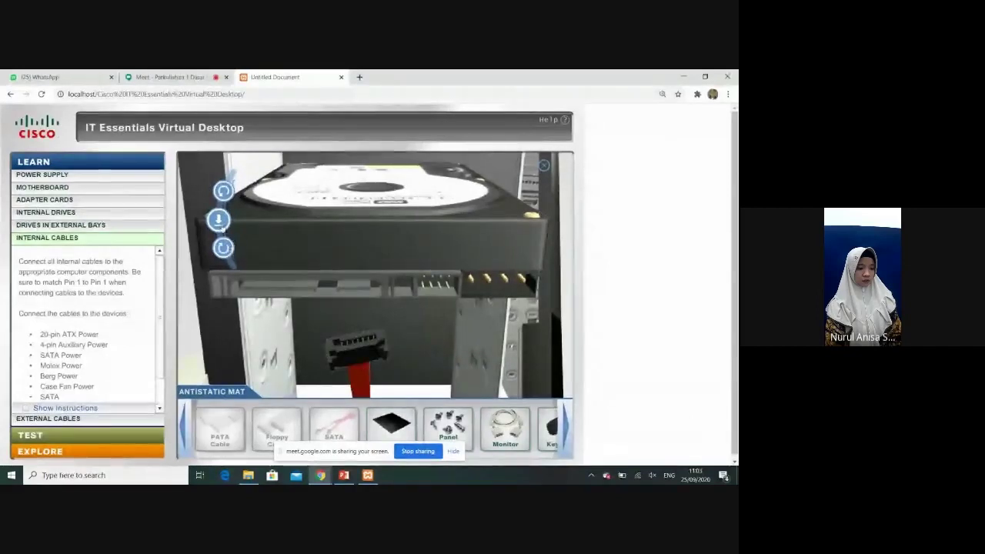
pyautogui.click(218, 220)
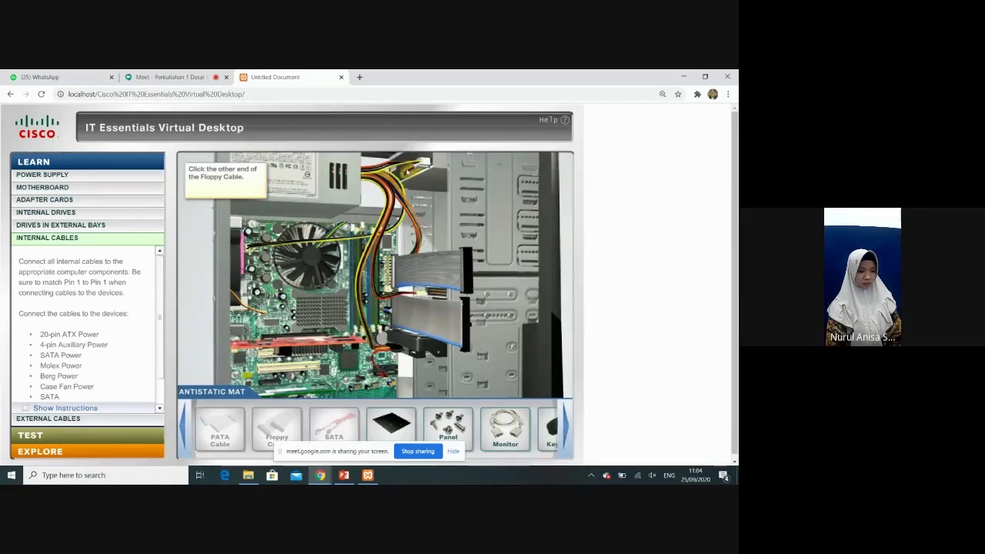
# - Connect the PATA cable to the optical drive and the floppy cable to the floppy drive, matching Pin 1
pyautogui.click(408, 175)
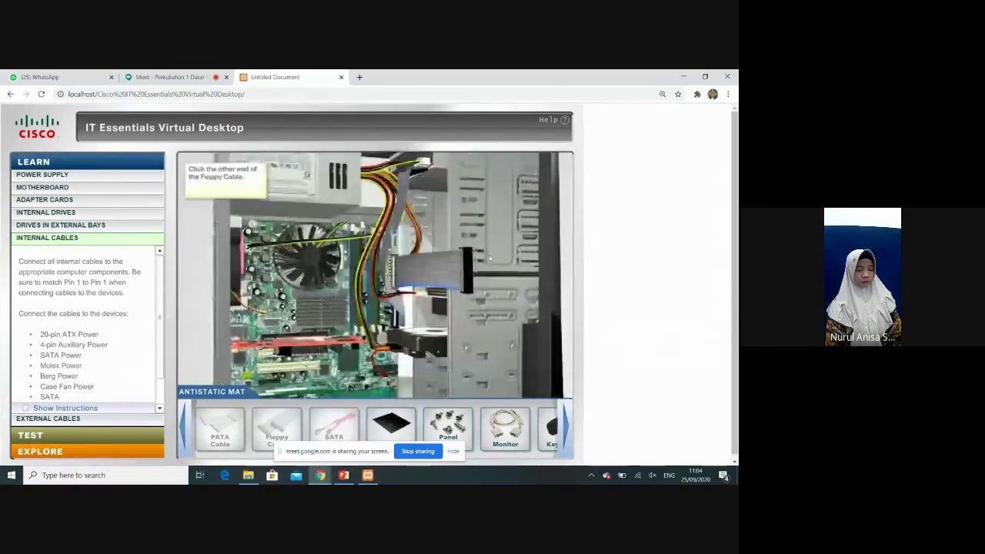
pyautogui.click(467, 267)
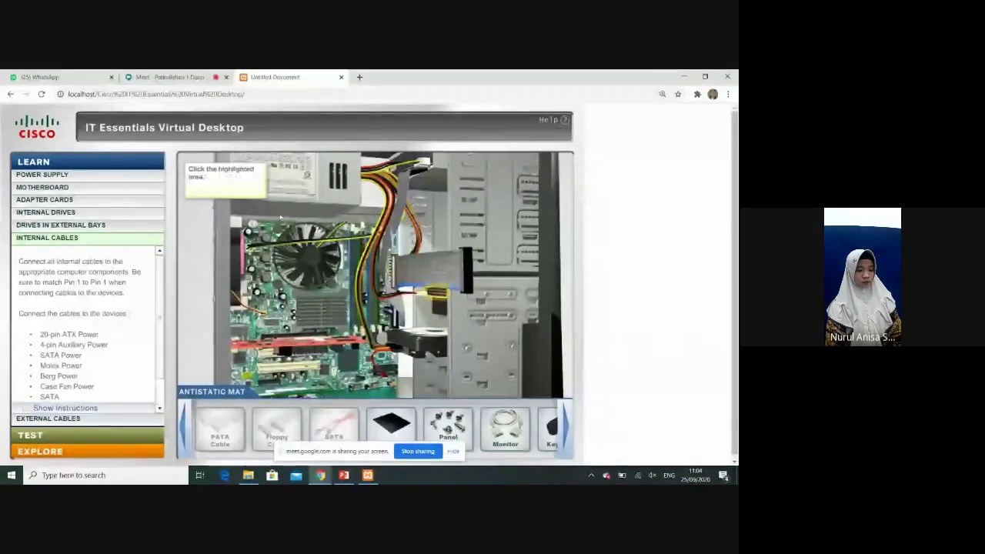
pyautogui.click(437, 296)
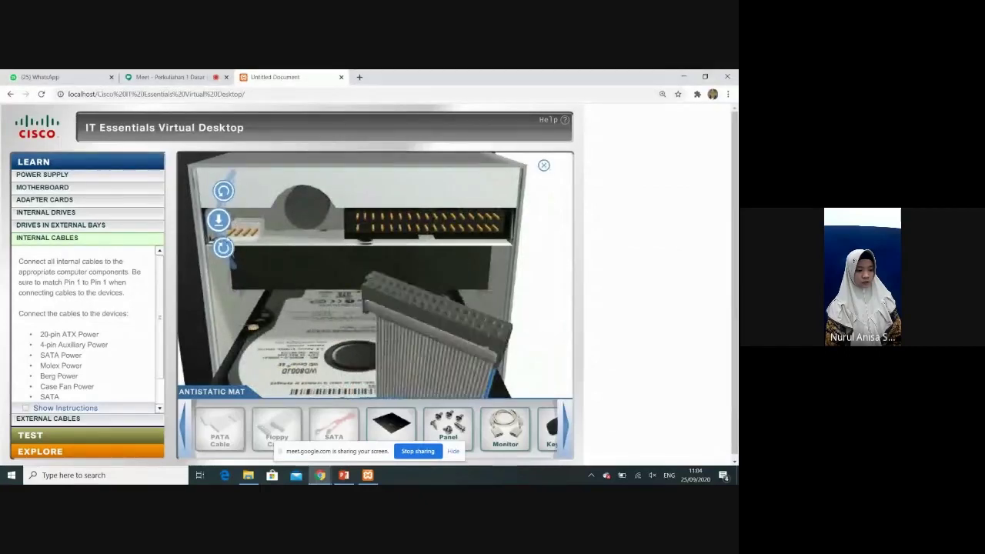
pyautogui.click(224, 243)
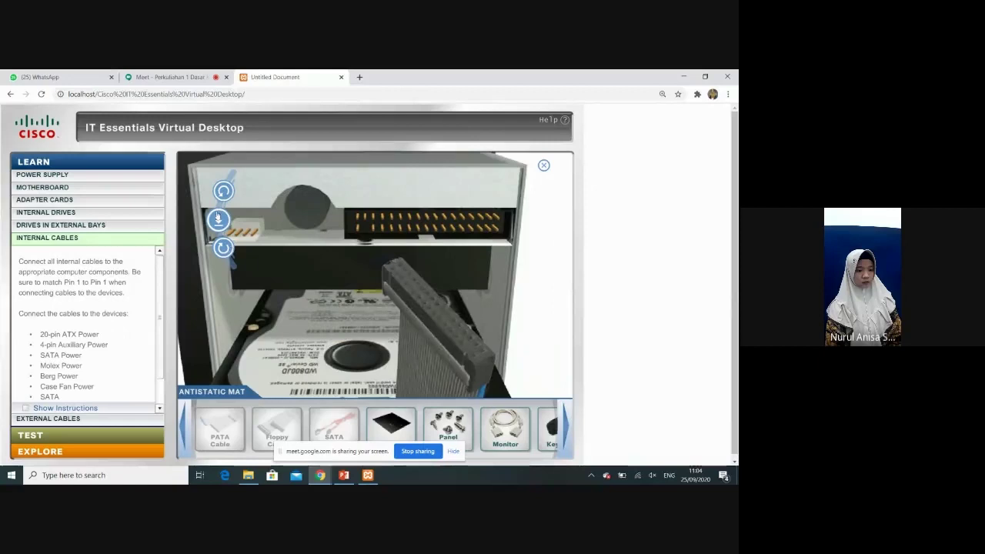
pyautogui.click(224, 193)
pyautogui.click(223, 191)
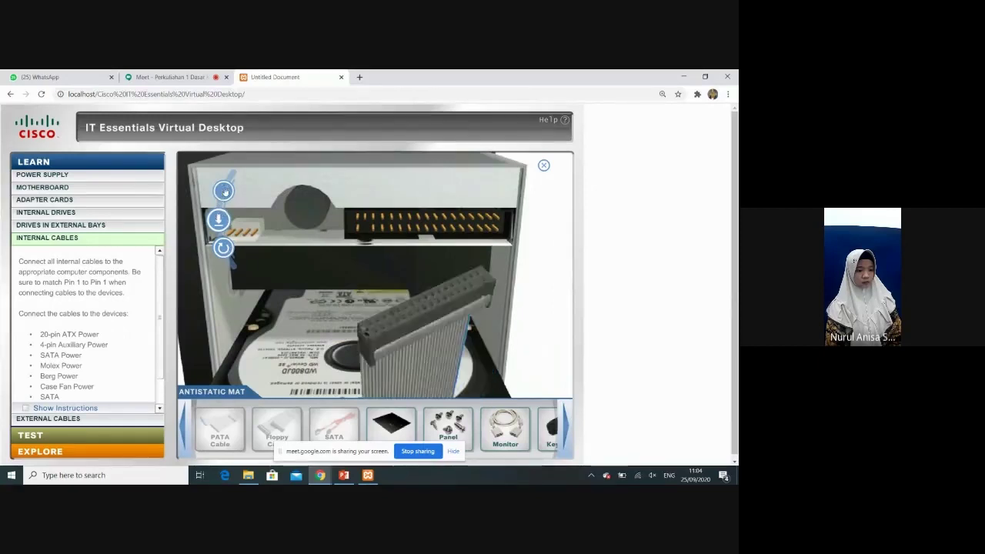
pyautogui.click(224, 248)
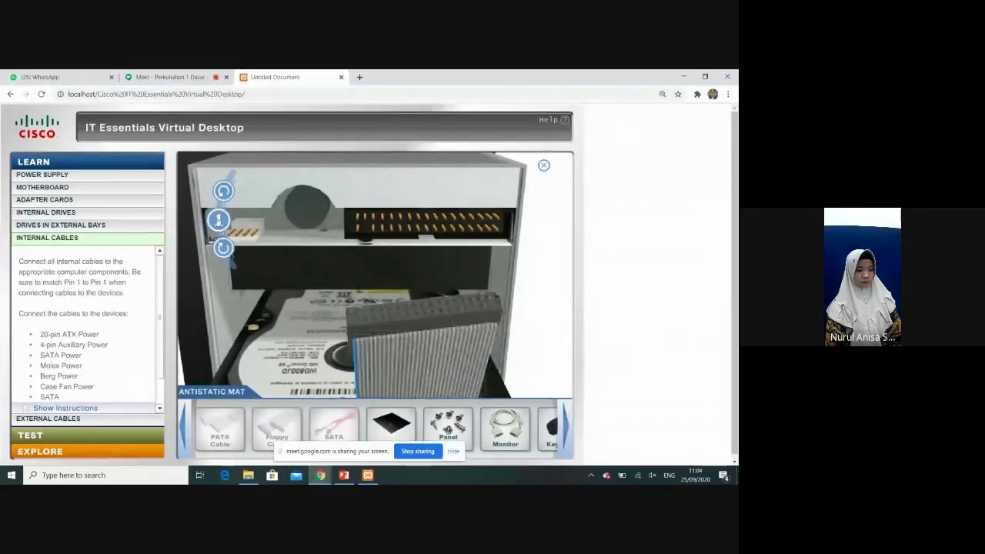
pyautogui.click(219, 221)
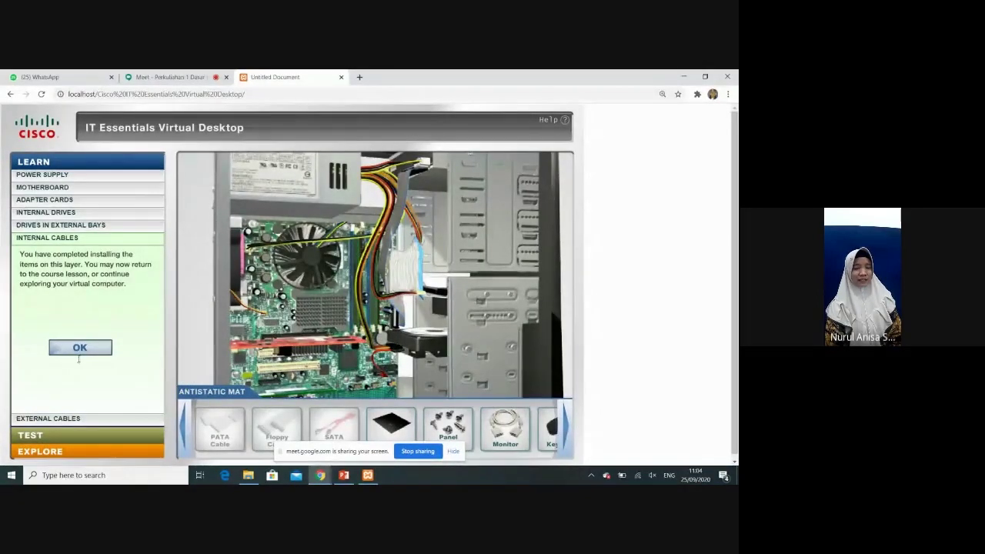
pyautogui.click(80, 348)
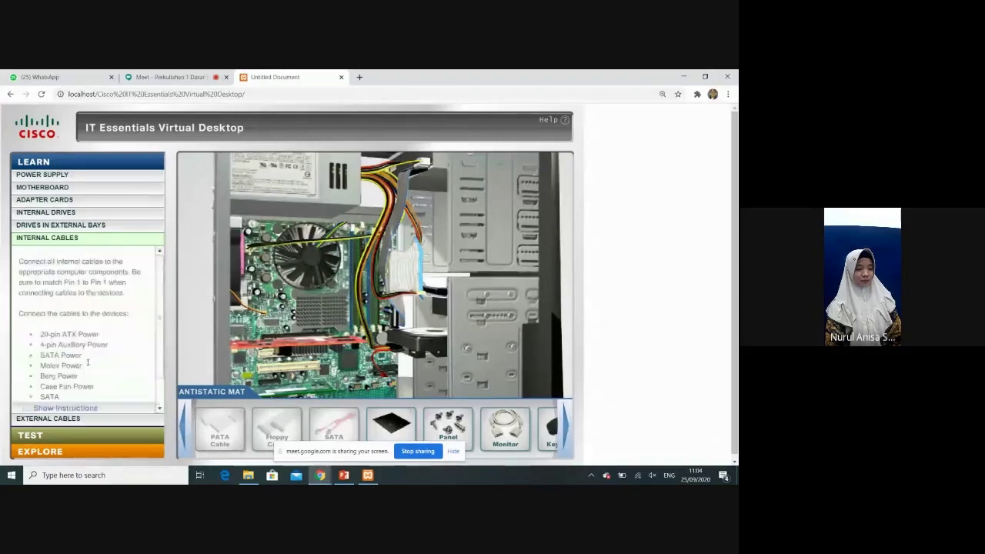
# - In the external cables stage, attach and screw on the case panels and connect the monitor cable to the rear DVI port
pyautogui.click(68, 420)
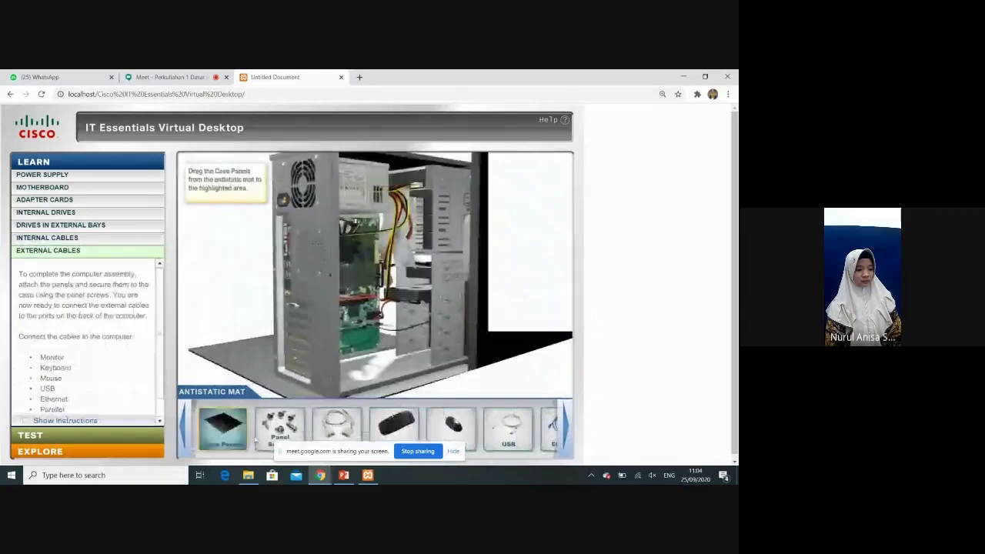
pyautogui.moveTo(227, 438); pyautogui.dragTo(410, 285)
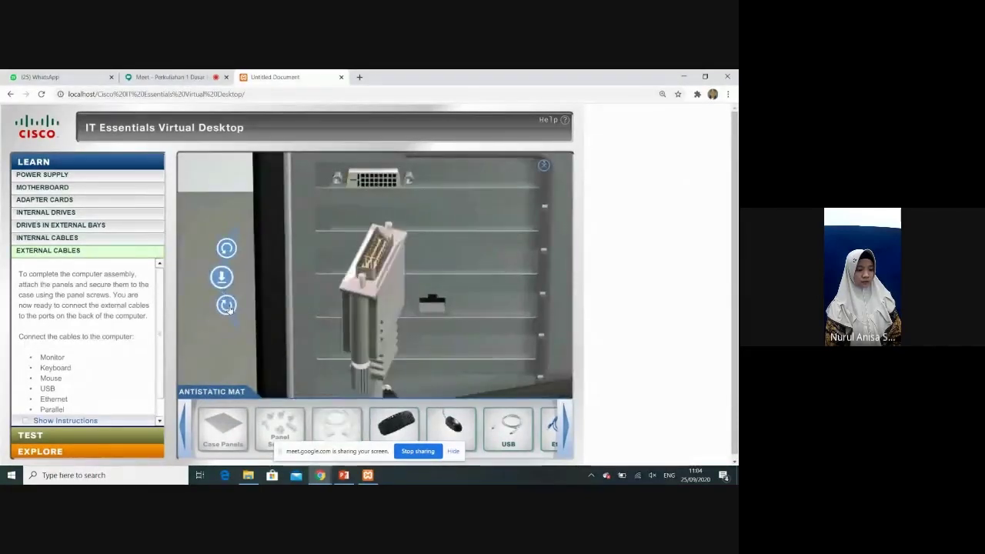
pyautogui.click(221, 279)
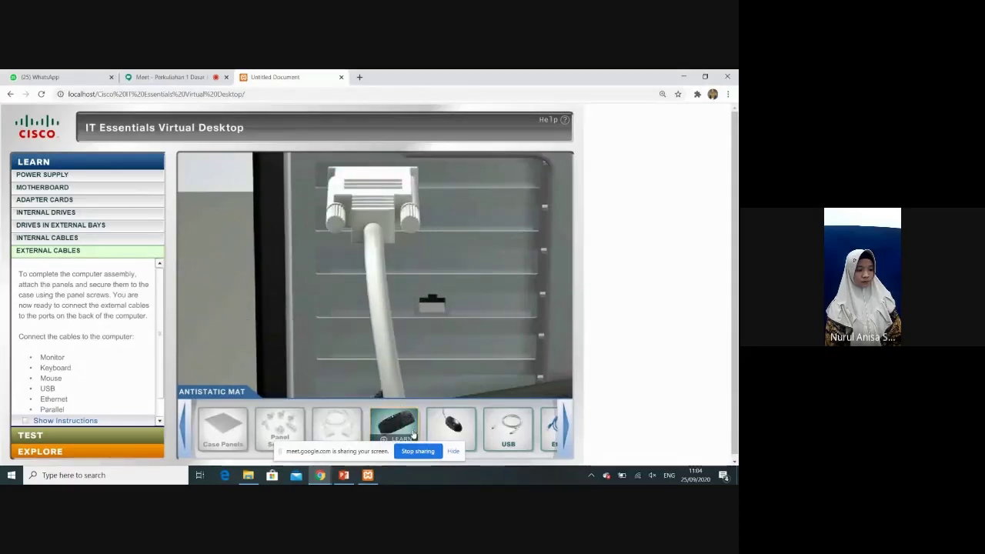
# - Connect the keyboard plug to the purple PS/2 port and the mouse plug to the green PS/2 port
pyautogui.moveTo(414, 435); pyautogui.dragTo(342, 190)
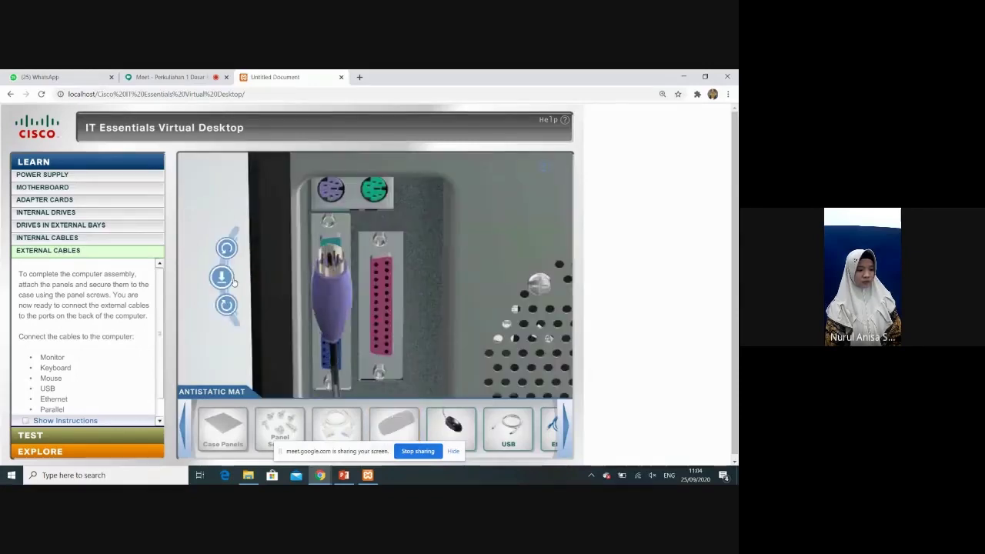
pyautogui.click(228, 312)
pyautogui.click(221, 278)
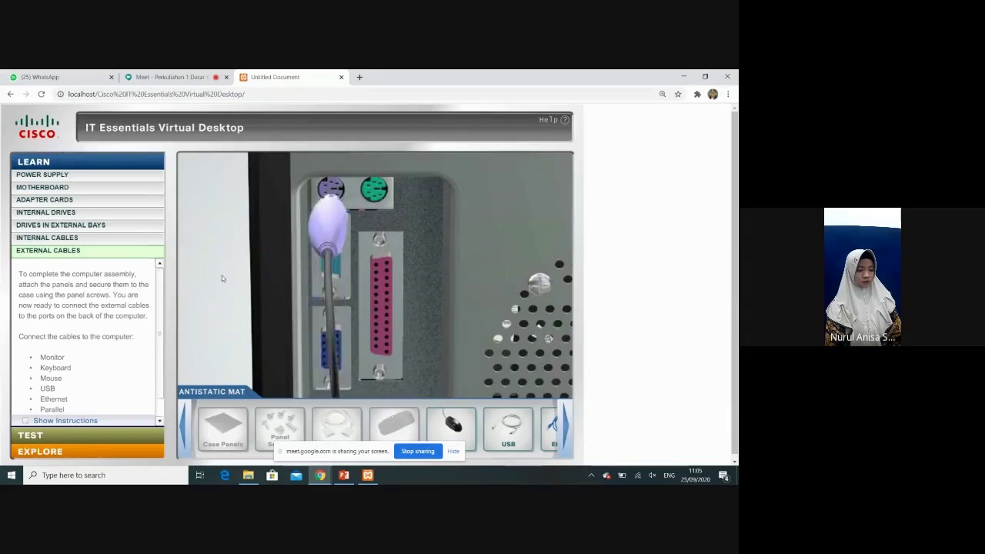
pyautogui.moveTo(441, 438); pyautogui.dragTo(331, 207)
pyautogui.click(226, 306)
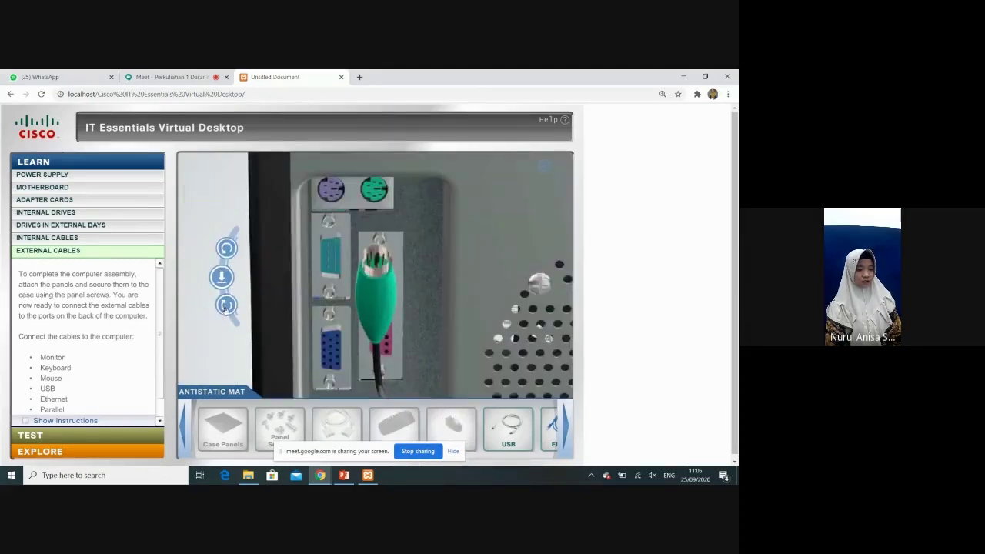
pyautogui.click(222, 277)
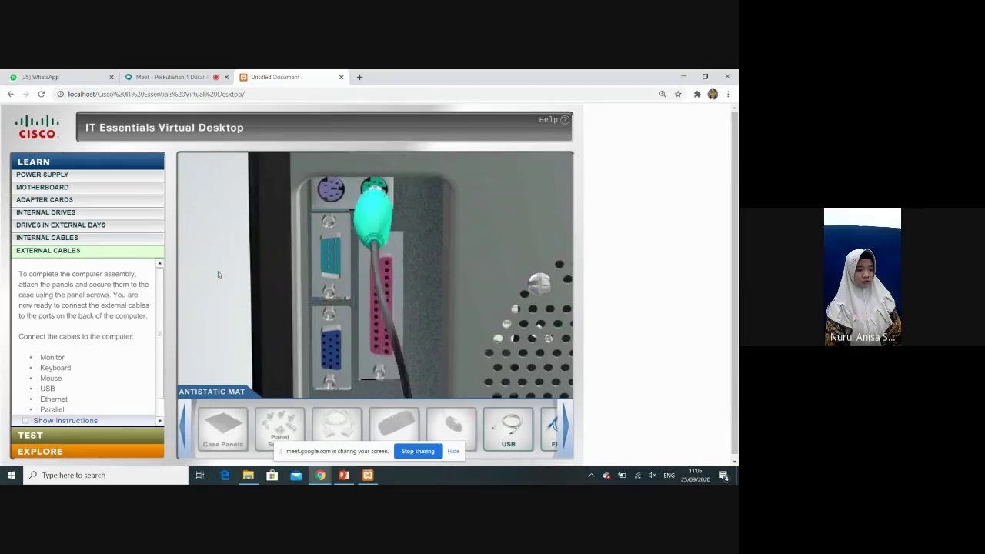
# - Connect the USB cable to a rear USB port and the Ethernet cable to the network adapter's port
pyautogui.moveTo(517, 444); pyautogui.dragTo(331, 266)
pyautogui.click(226, 306)
pyautogui.click(223, 277)
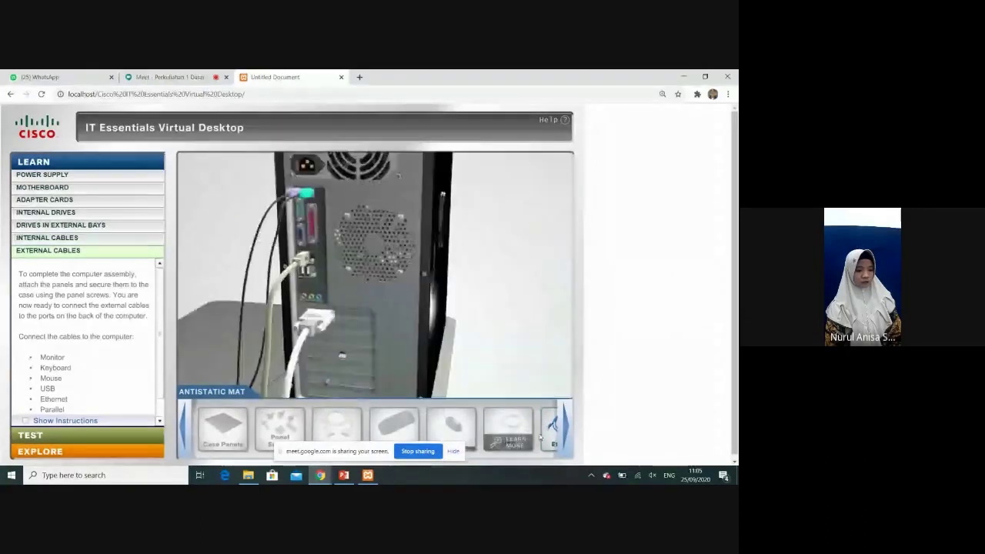
pyautogui.click(568, 431)
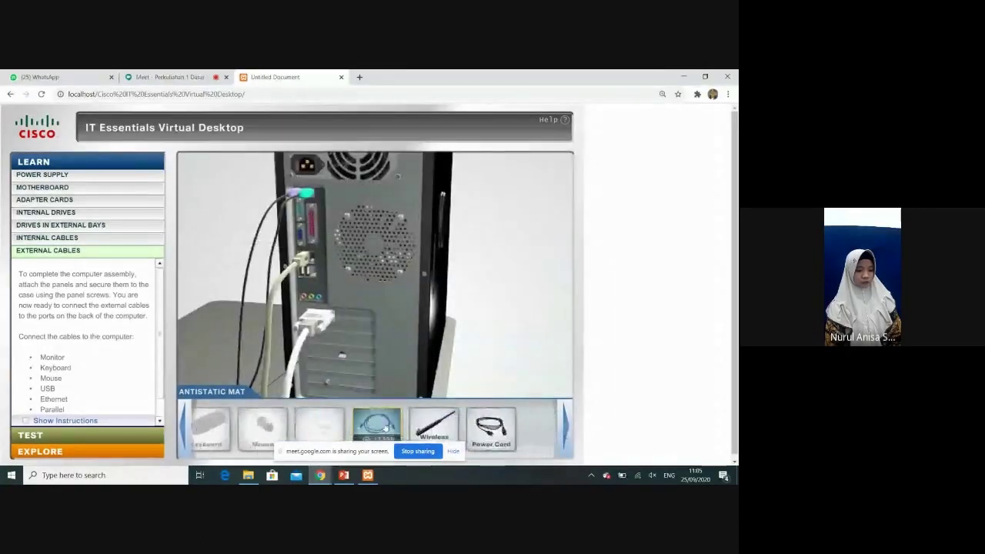
pyautogui.moveTo(350, 428); pyautogui.dragTo(363, 356)
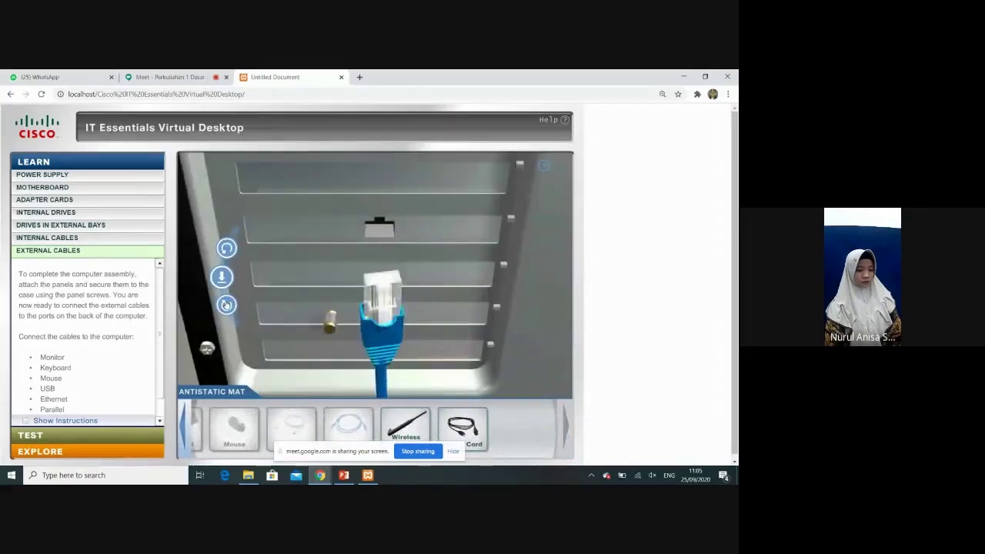
pyautogui.click(222, 277)
# - Attach the wireless antenna to the wireless adapter and plug the power cord into the power supply
pyautogui.moveTo(400, 403); pyautogui.dragTo(371, 365)
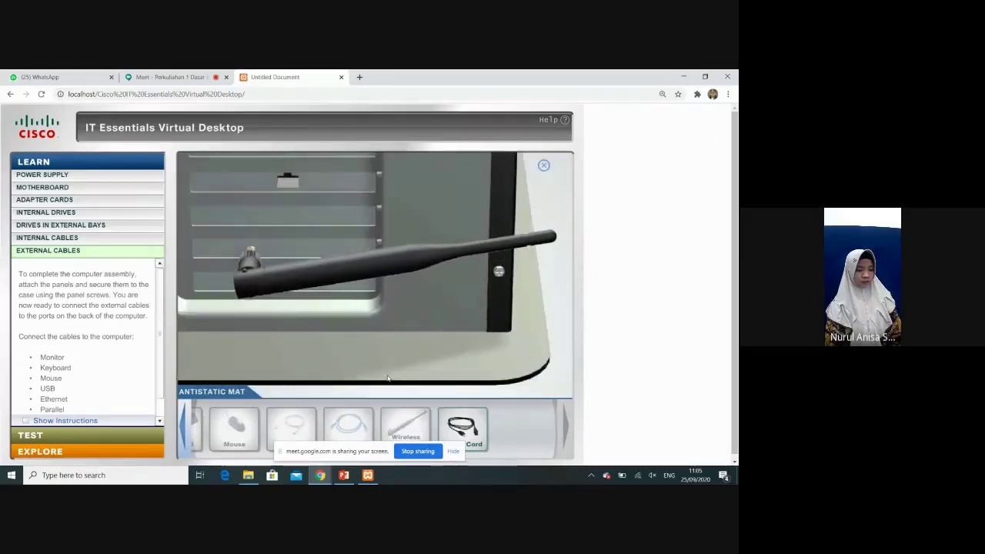
pyautogui.moveTo(488, 419); pyautogui.dragTo(342, 163)
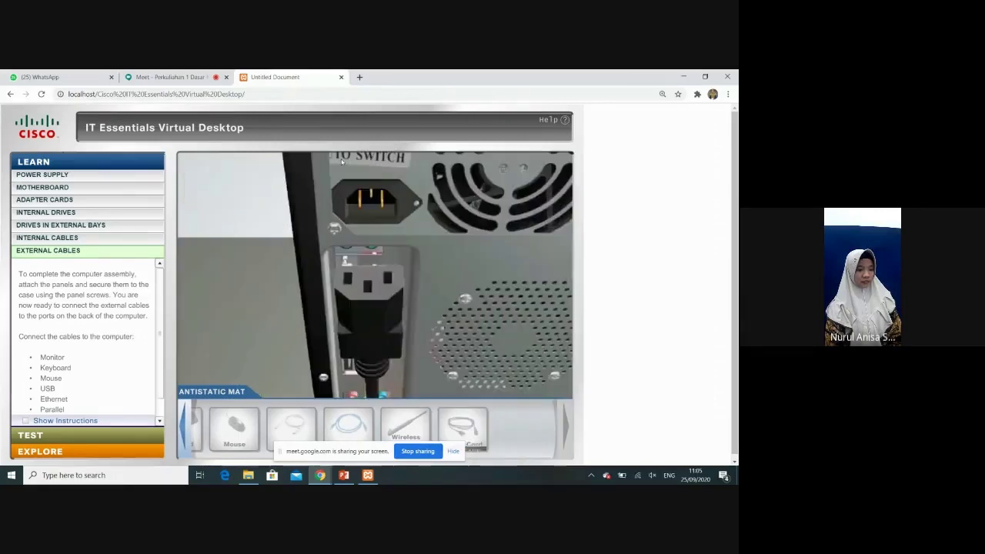
pyautogui.click(227, 306)
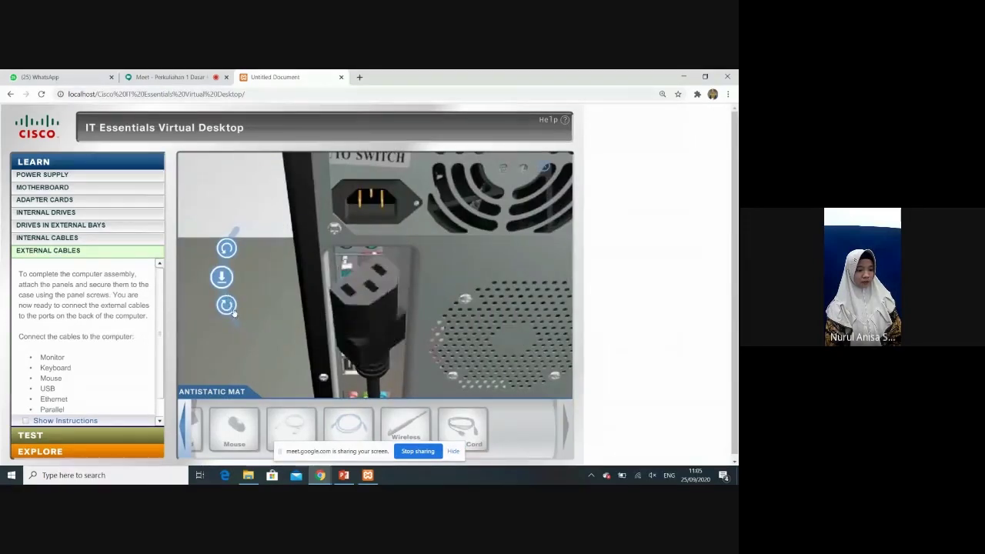
pyautogui.click(226, 249)
pyautogui.click(222, 277)
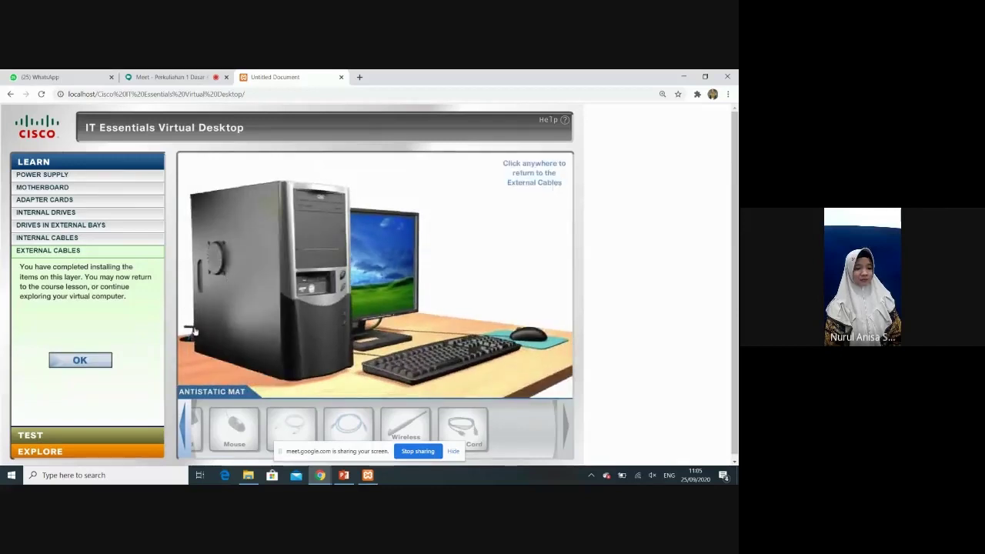
pyautogui.click(94, 366)
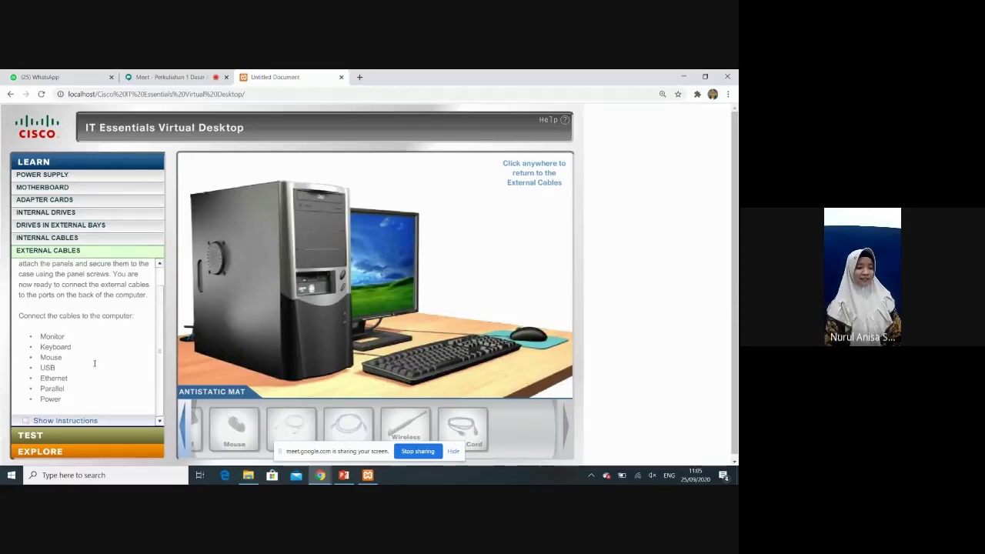
# - Start Test mode and go back through the layers to the empty case
pyautogui.click(77, 437)
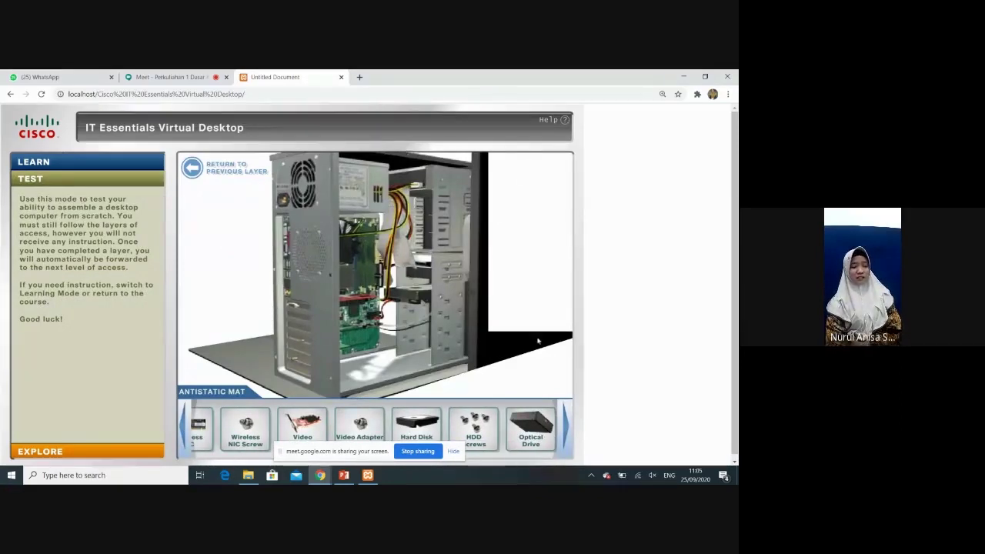
pyautogui.click(233, 169)
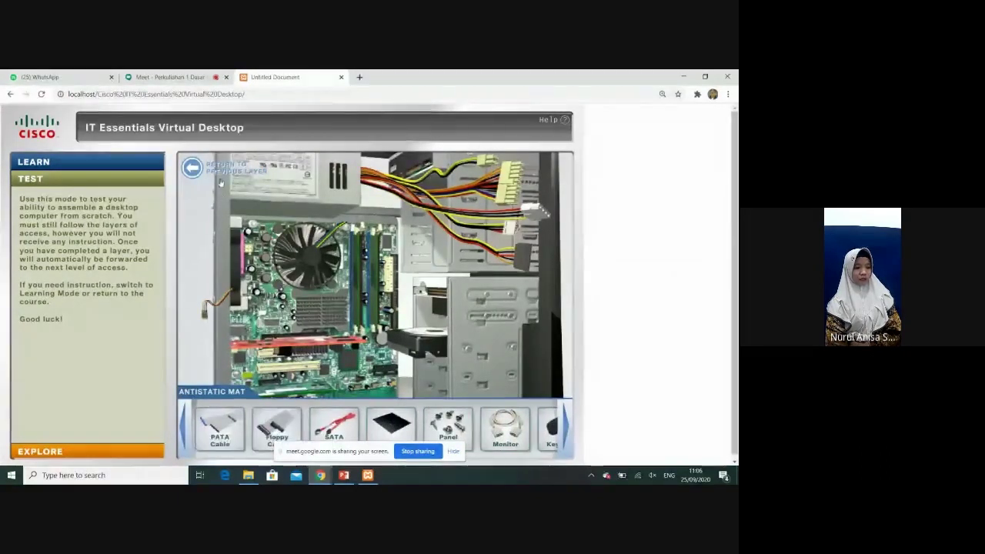
pyautogui.click(220, 171)
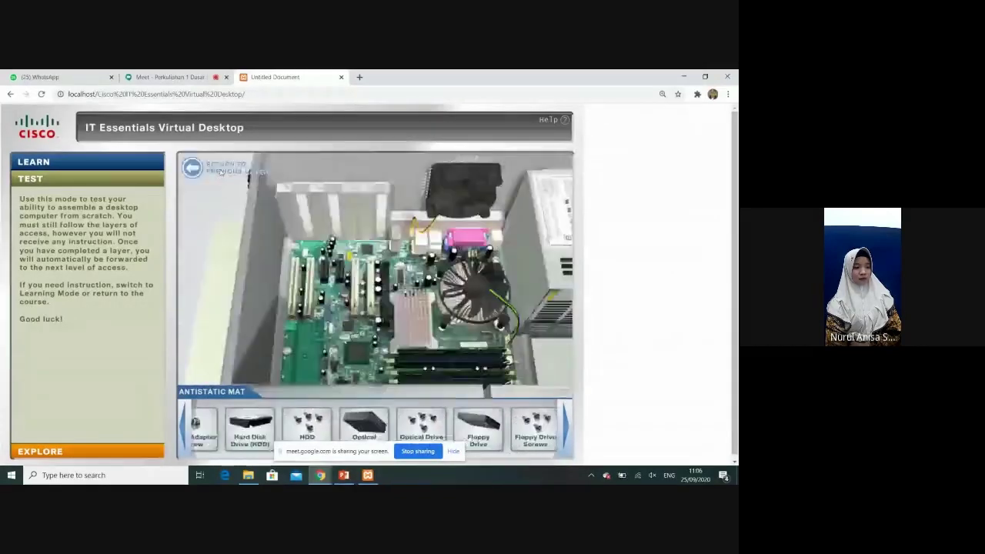
pyautogui.click(220, 171)
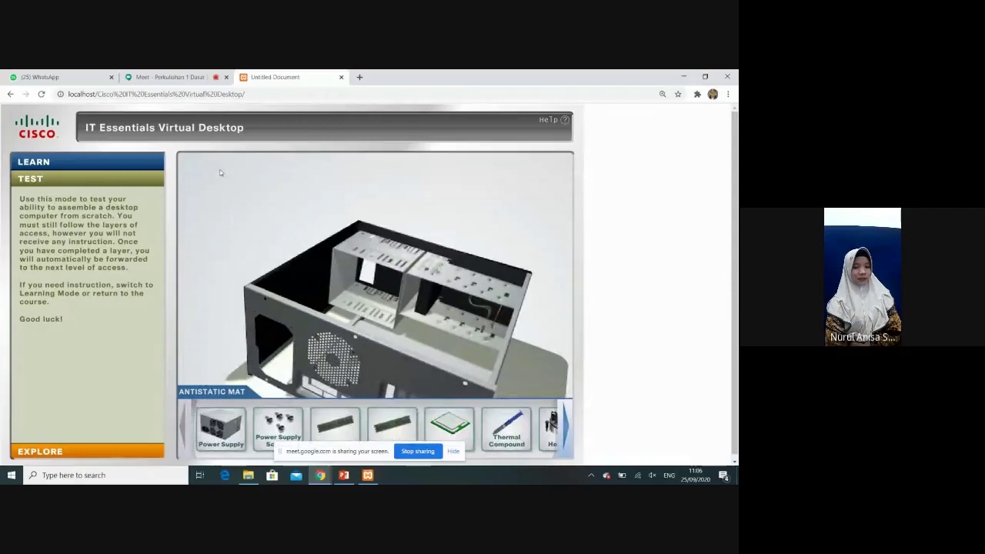
# - Rotate the power supply to fit, install it in the empty case and fasten it with the power supply screws
pyautogui.moveTo(222, 425); pyautogui.dragTo(329, 312)
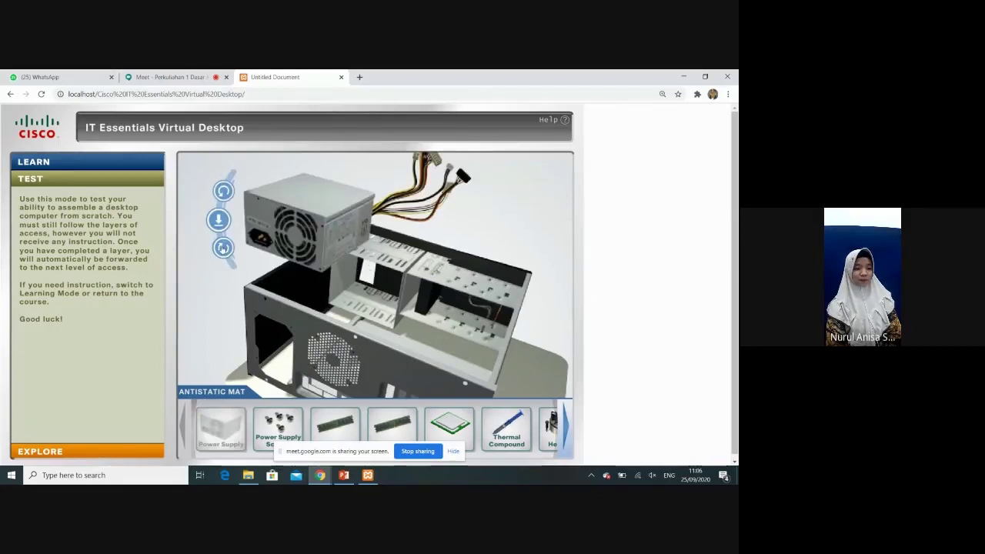
pyautogui.click(223, 248)
pyautogui.click(224, 195)
pyautogui.click(227, 221)
pyautogui.click(224, 194)
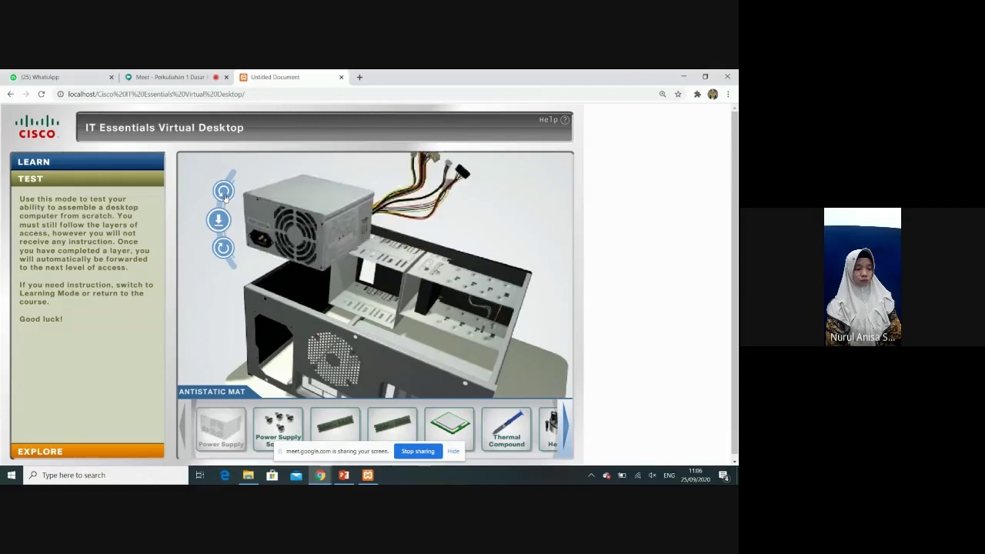
pyautogui.click(228, 254)
pyautogui.click(221, 218)
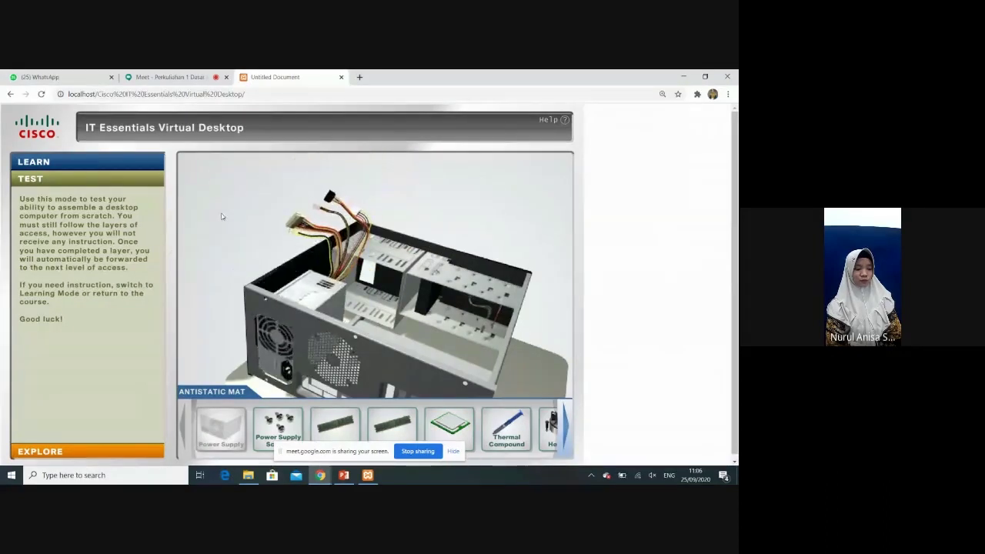
pyautogui.click(282, 410)
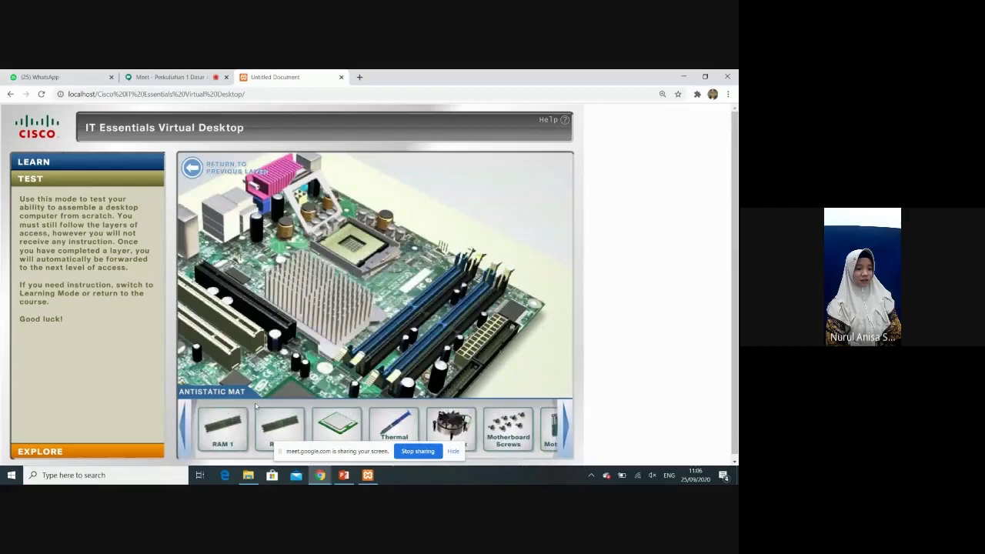
# - Rotate RAM 1 to match the notch and insert it into its motherboard memory slot
pyautogui.click(223, 427)
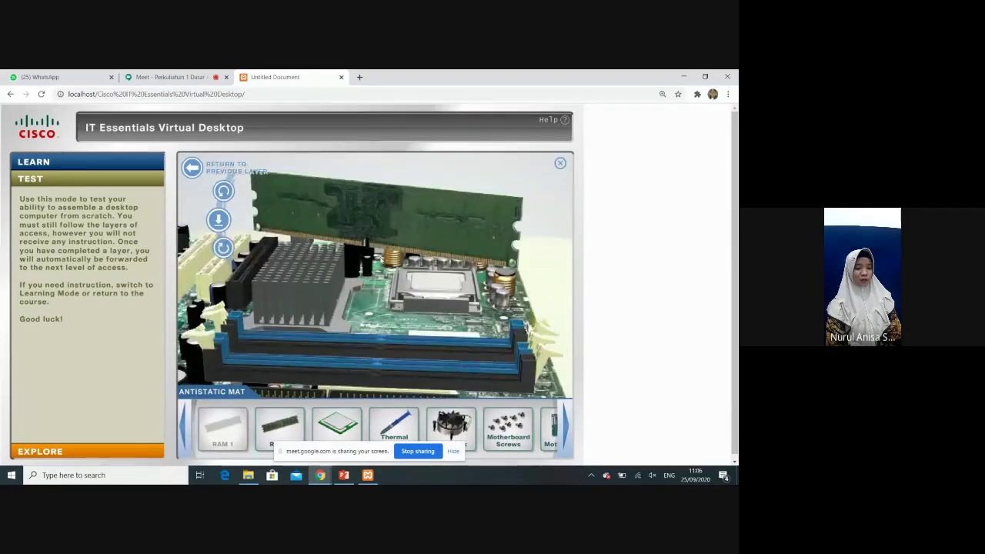
pyautogui.click(223, 247)
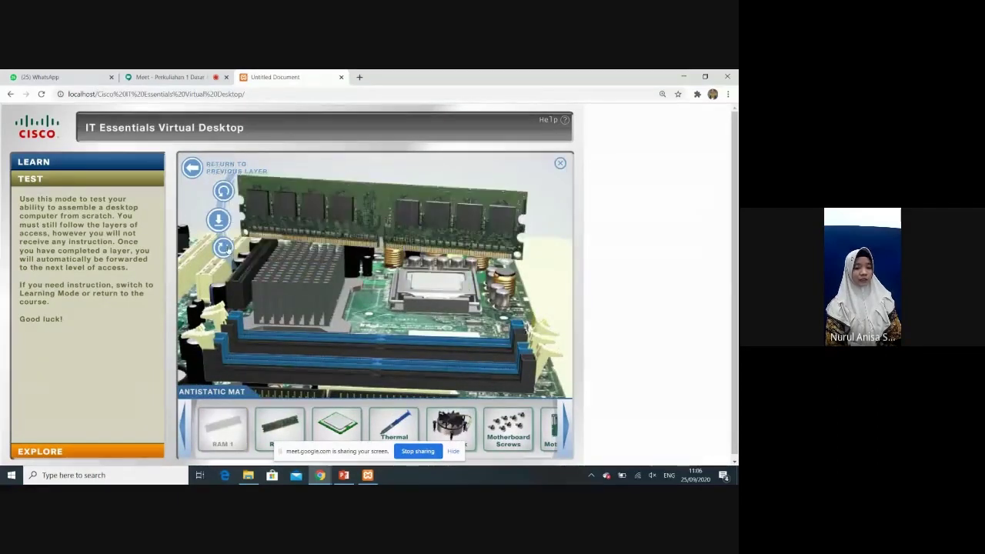
pyautogui.click(220, 221)
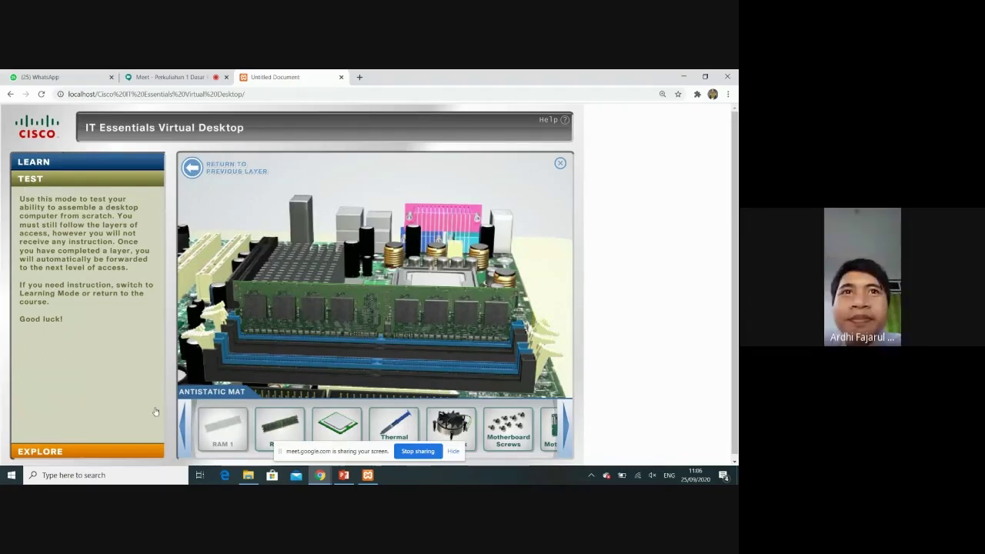
# - Switch to PowerPoint to view the slide about moving the Cisco IT Essentials Virtual Desktop folder to C:/xampp/htdocs
pyautogui.click(344, 476)
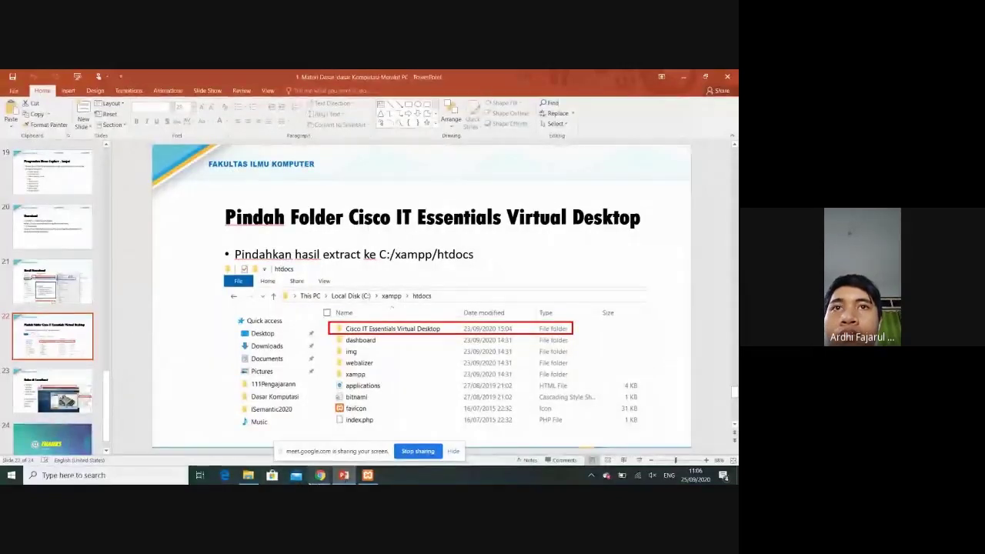
pyautogui.moveTo(320, 476)
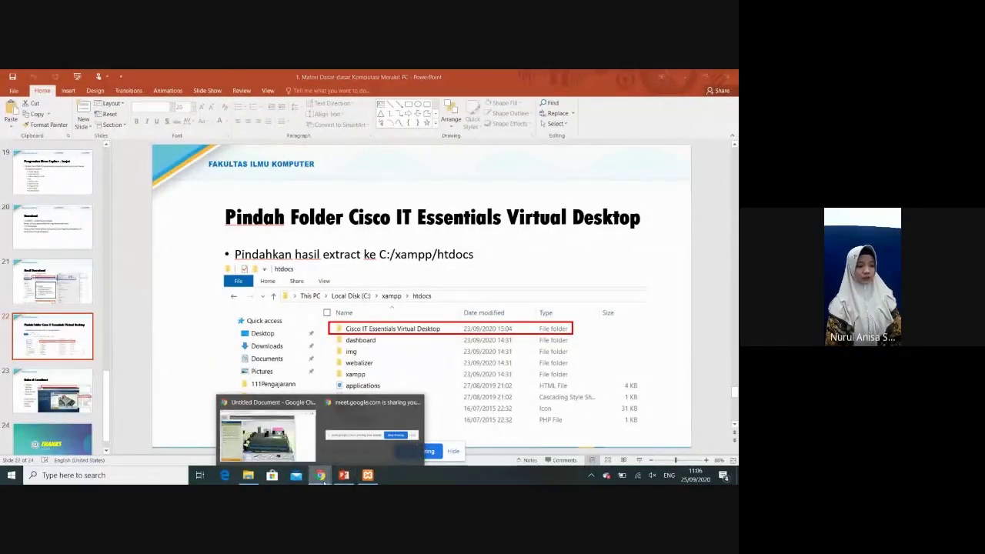
pyautogui.click(344, 476)
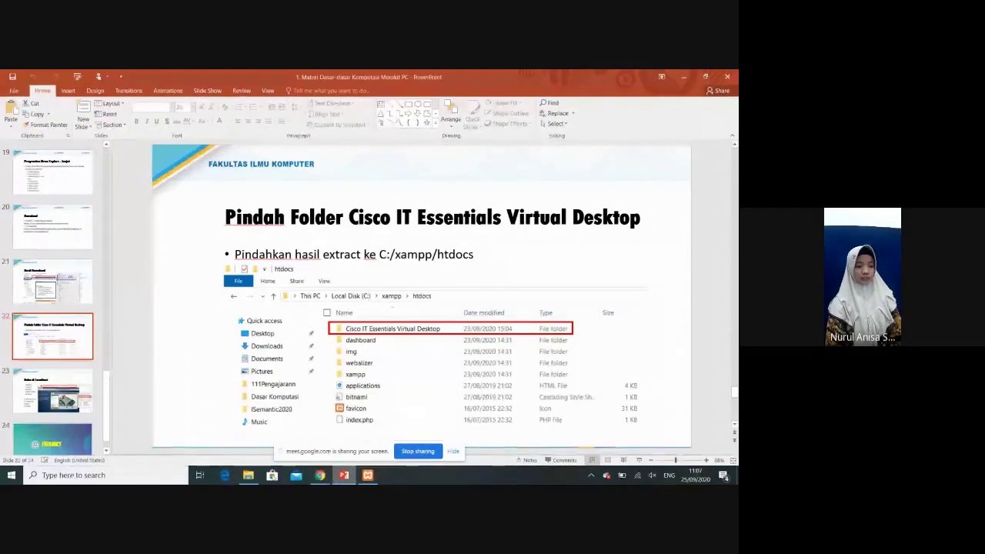
pyautogui.moveTo(321, 477)
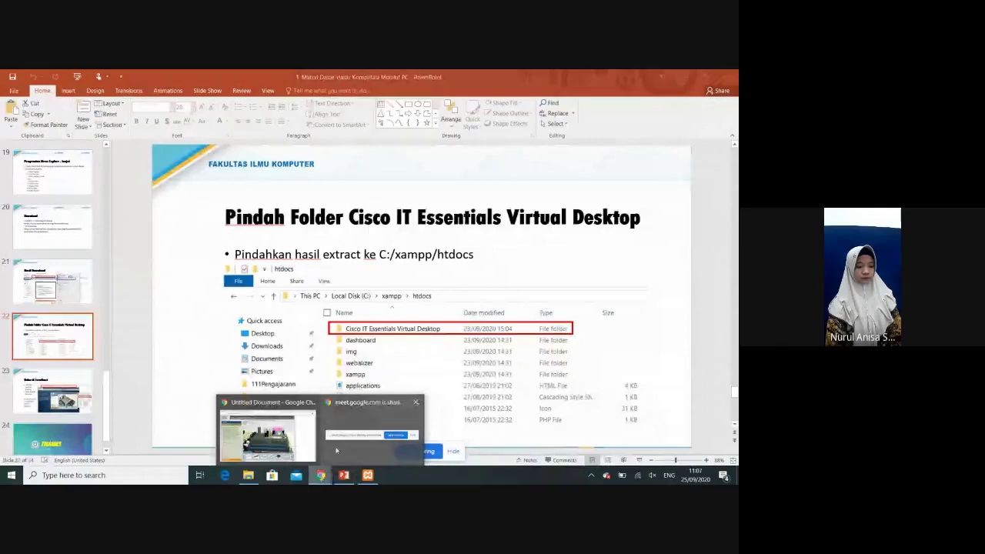
# - Return to Chrome and switch to the Google Meet session that is sharing the screen
pyautogui.click(267, 432)
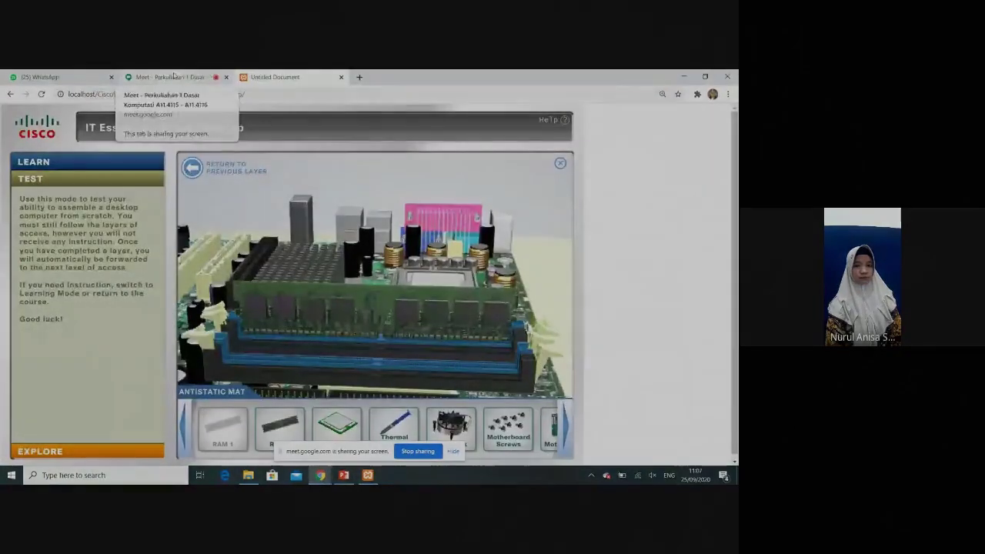
pyautogui.click(173, 77)
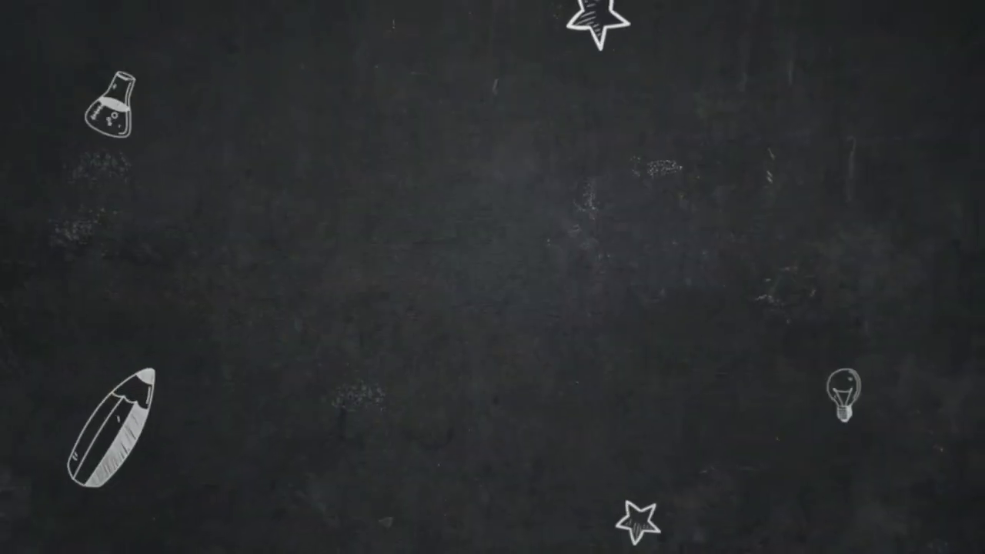